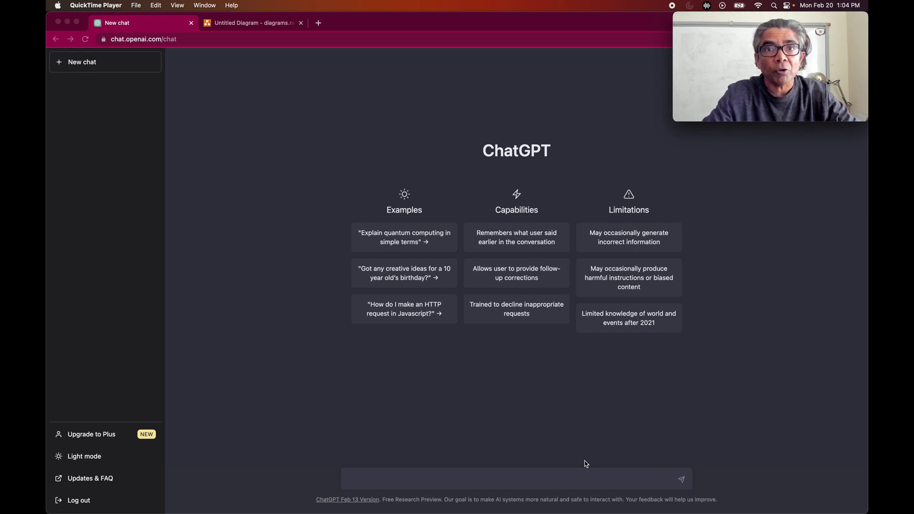
Submit the prompt "Create the study plan for the deep learning." and read through the suggested plan.
{"action": "left_click", "coordinate": [528, 474]}
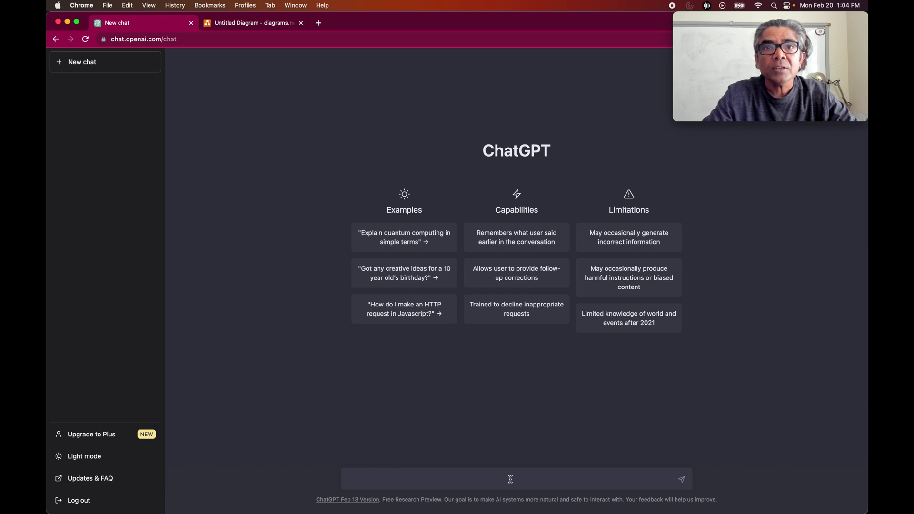
{"action": "type", "text": "Create the study plan for the deep learning."}
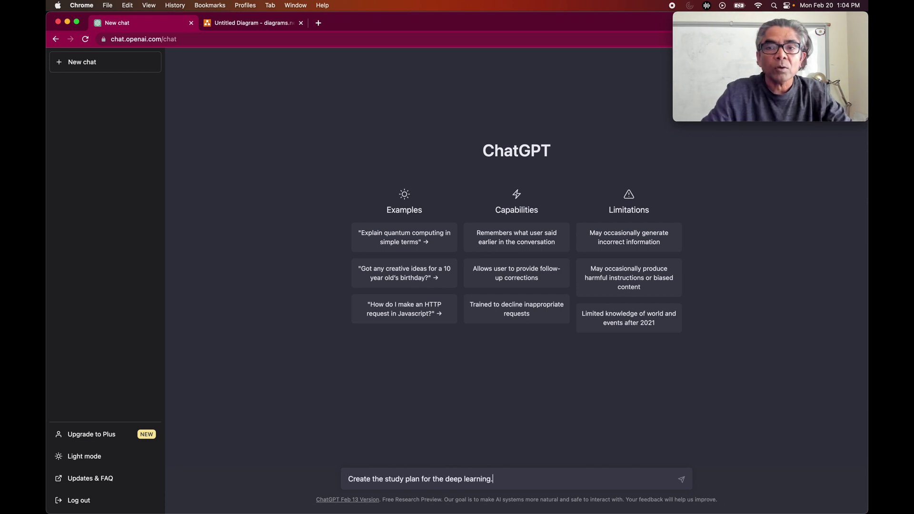
{"action": "key", "text": "Return"}
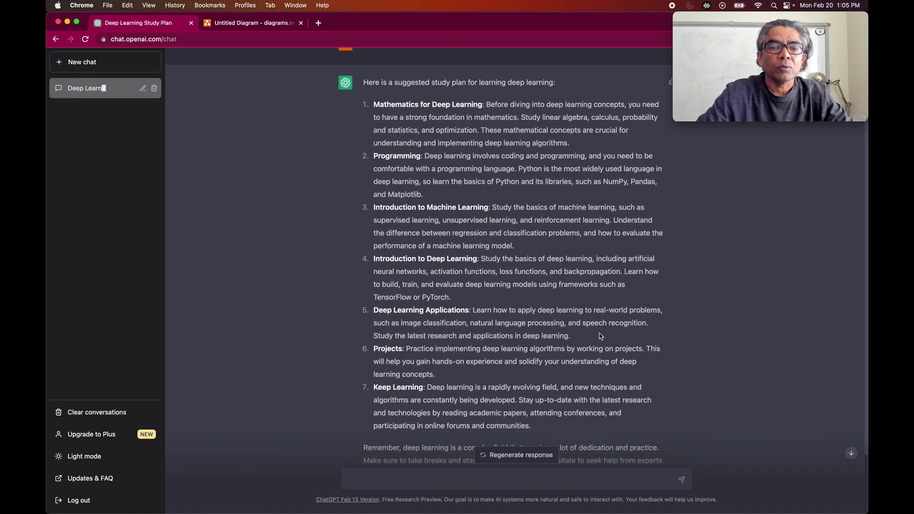
{"action": "scroll", "coordinate": [489, 138], "scroll_direction": "up", "scroll_amount": 1}
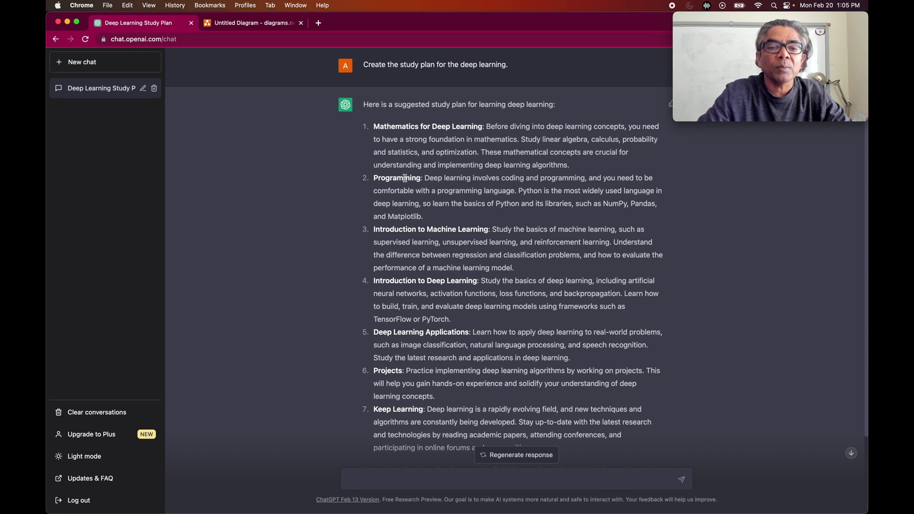
{"action": "scroll", "coordinate": [404, 179], "scroll_direction": "down", "scroll_amount": 2}
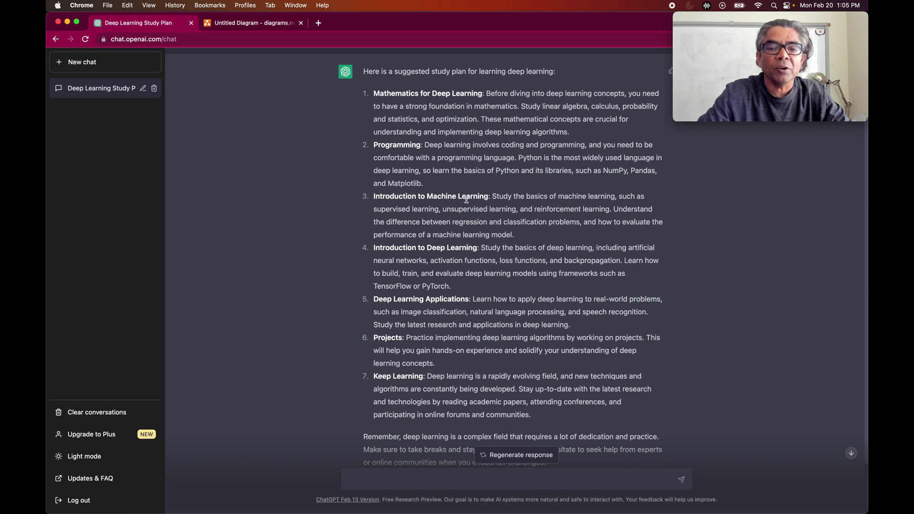
{"action": "scroll", "coordinate": [446, 248], "scroll_direction": "down", "scroll_amount": 1}
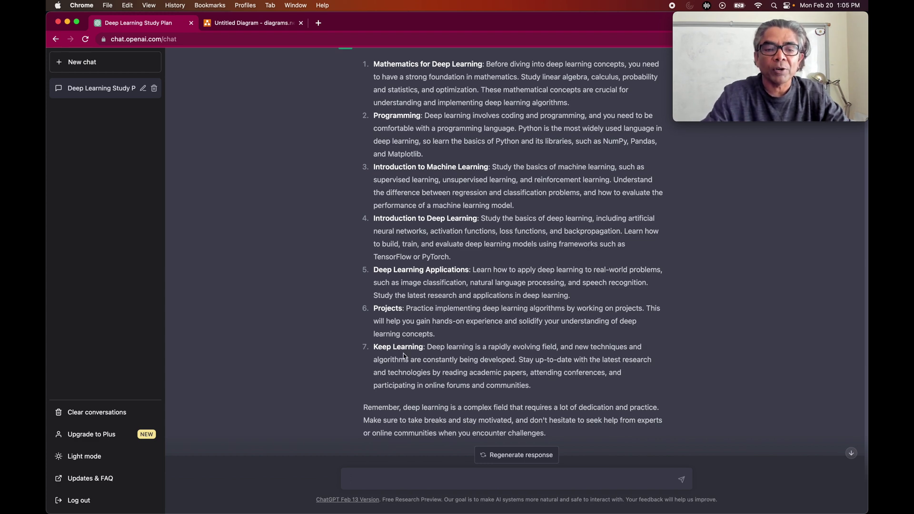
Reuse the first prompt with more detail and submit it as "Create the detailed study plan for the deep learning for a graduate student.".
{"action": "scroll", "coordinate": [404, 356], "scroll_direction": "up", "scroll_amount": 3}
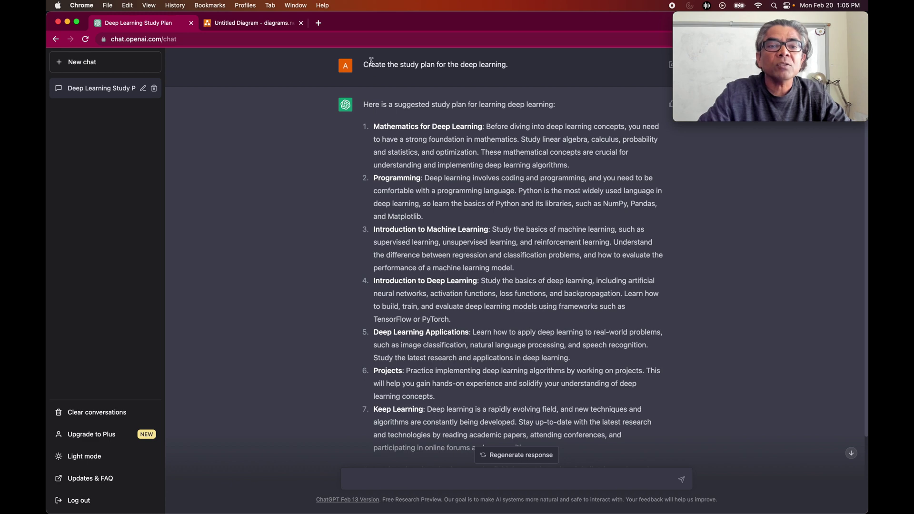
{"action": "scroll", "coordinate": [495, 110], "scroll_direction": "down", "scroll_amount": 5}
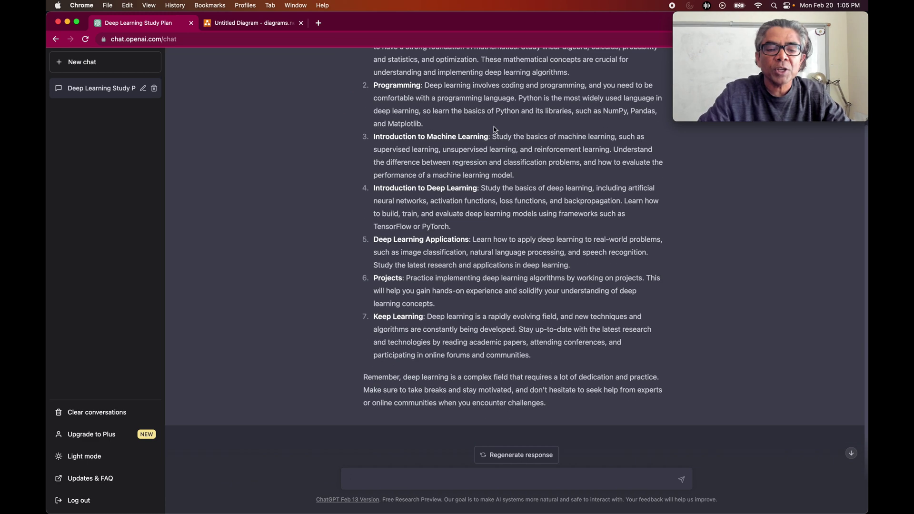
{"action": "type", "text": "Create the study plan for the deep learning."}
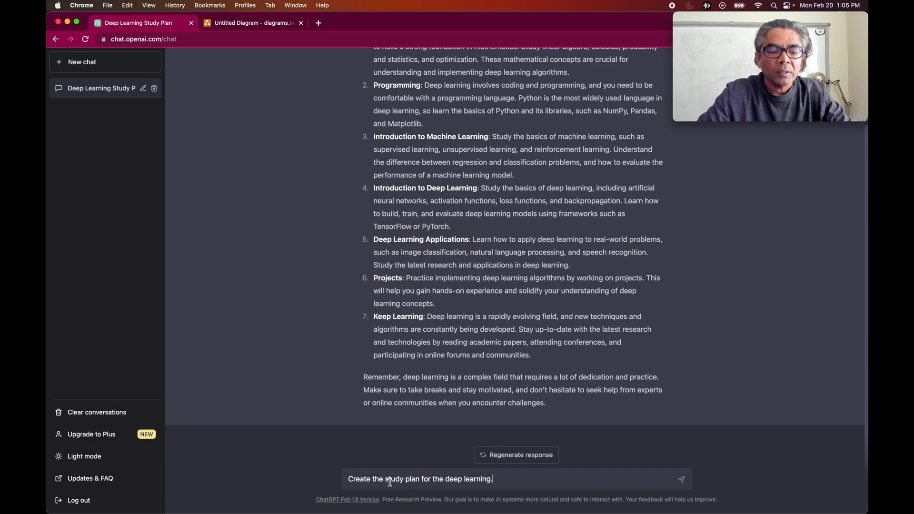
{"action": "type", "text": "detailed"}
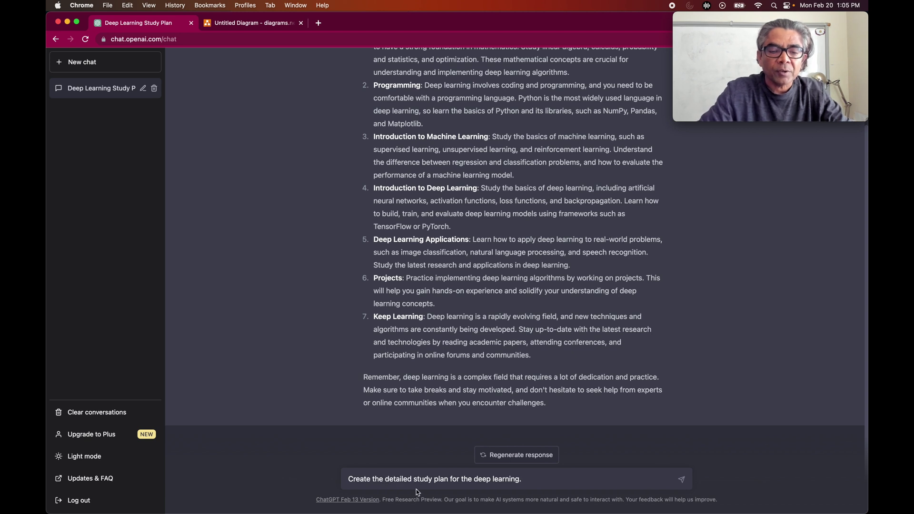
{"action": "left_click", "coordinate": [528, 482]}
{"action": "key", "text": "BackSpace"}
{"action": "type", "text": "for a graduage"}
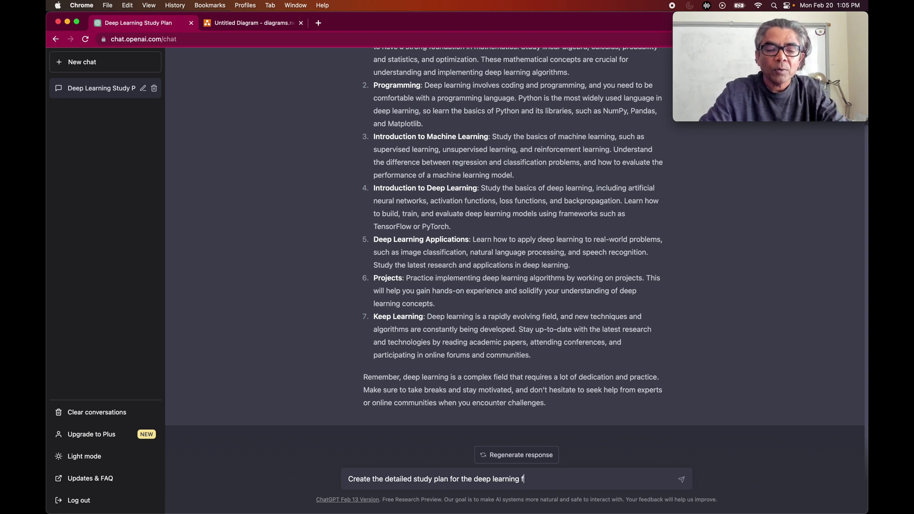
{"action": "key", "text": "BackSpace"}
{"action": "key", "text": "BackSpace"}
{"action": "type", "text": "te student."}
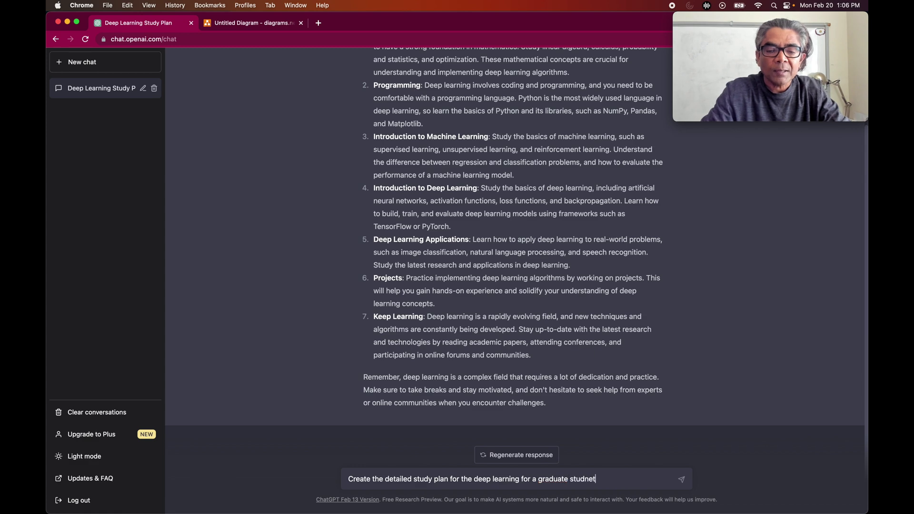
{"action": "key", "text": "Return"}
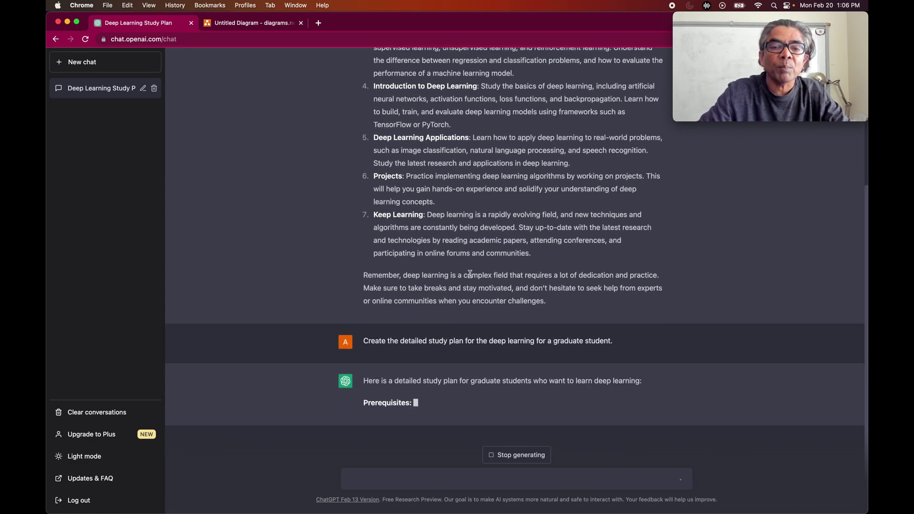
Examine the graduate student study plan from its list of prerequisites through all numbered topics, comparing it with the first plan.
{"action": "scroll", "coordinate": [470, 276], "scroll_direction": "up", "scroll_amount": 10}
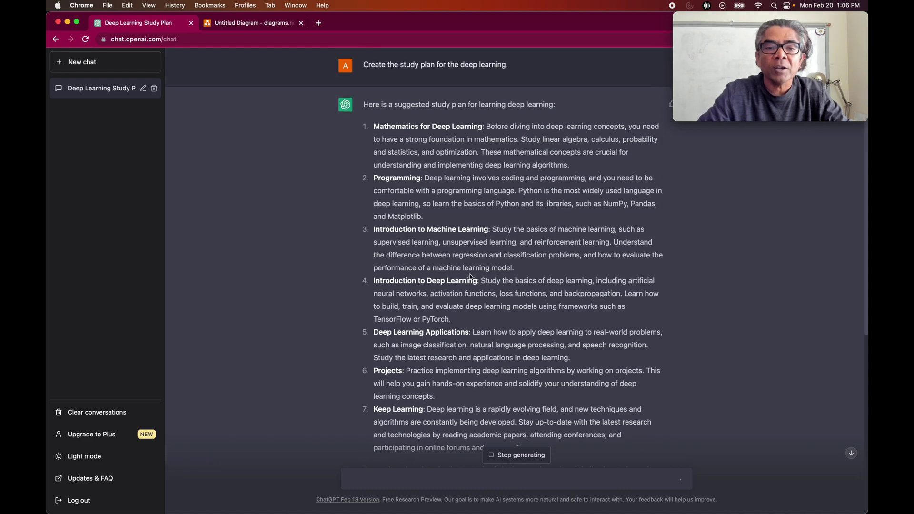
{"action": "scroll", "coordinate": [470, 276], "scroll_direction": "down", "scroll_amount": 3}
{"action": "scroll", "coordinate": [470, 276], "scroll_direction": "up", "scroll_amount": 15}
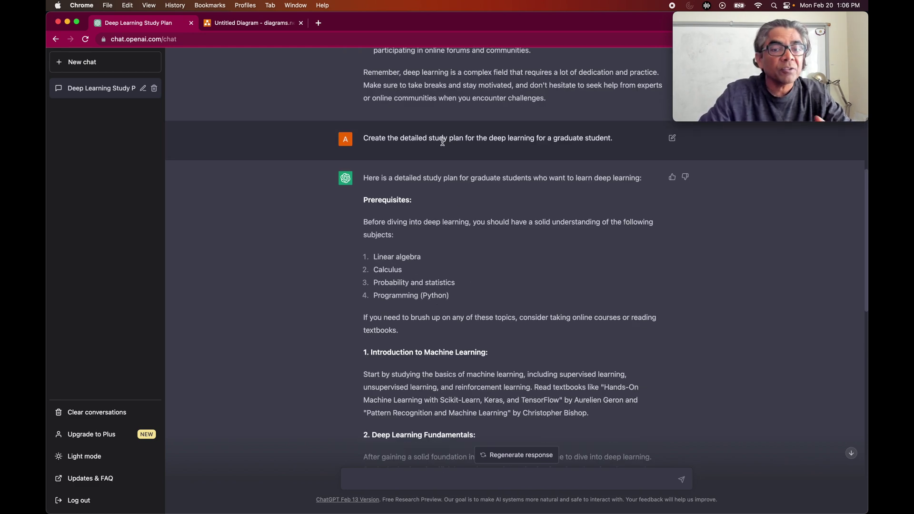
{"action": "scroll", "coordinate": [496, 224], "scroll_direction": "down", "scroll_amount": 1}
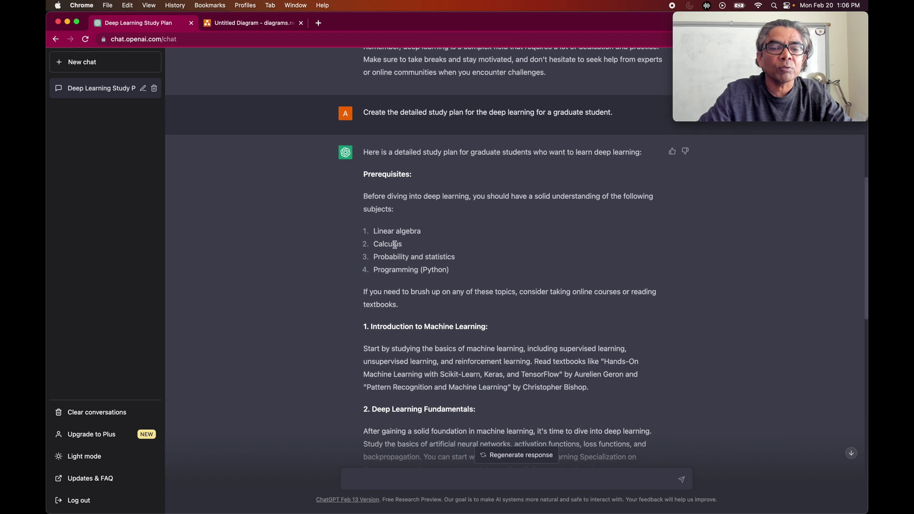
{"action": "left_click_drag", "start_coordinate": [374, 231], "coordinate": [450, 270]}
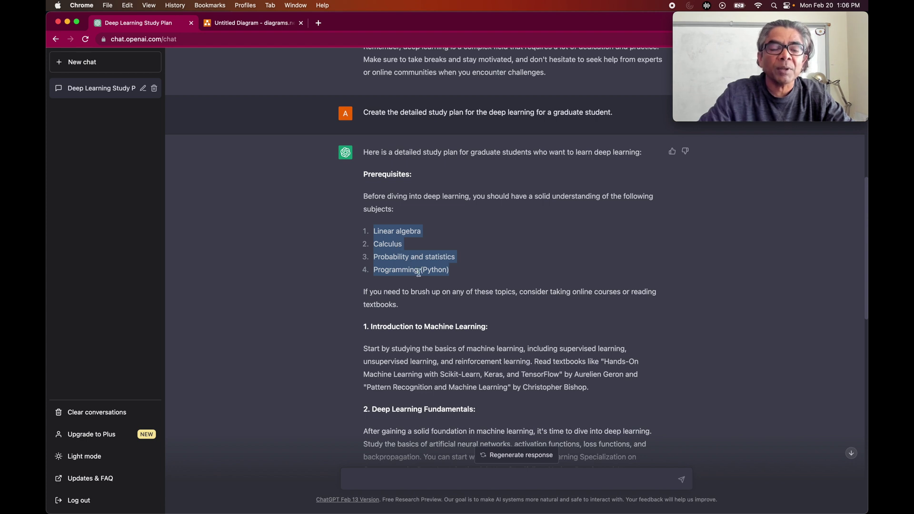
{"action": "scroll", "coordinate": [419, 271], "scroll_direction": "down", "scroll_amount": 3}
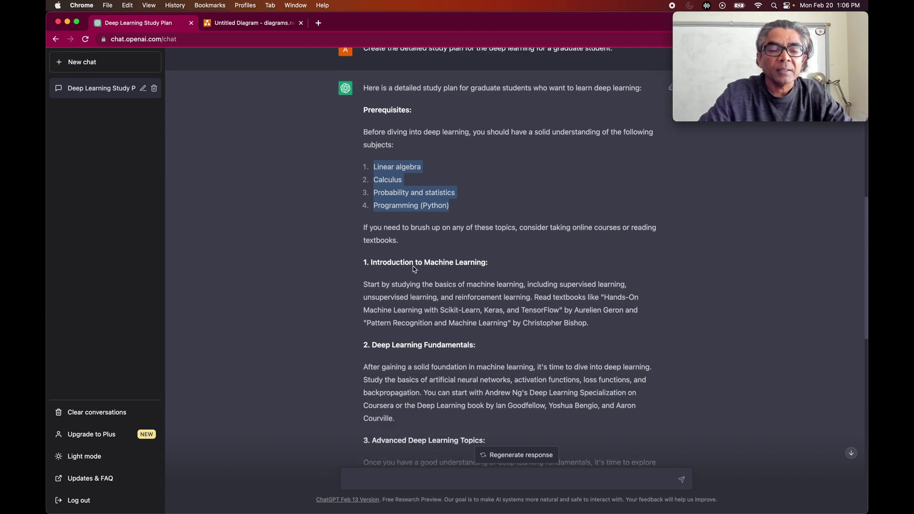
{"action": "scroll", "coordinate": [459, 266], "scroll_direction": "down", "scroll_amount": 5}
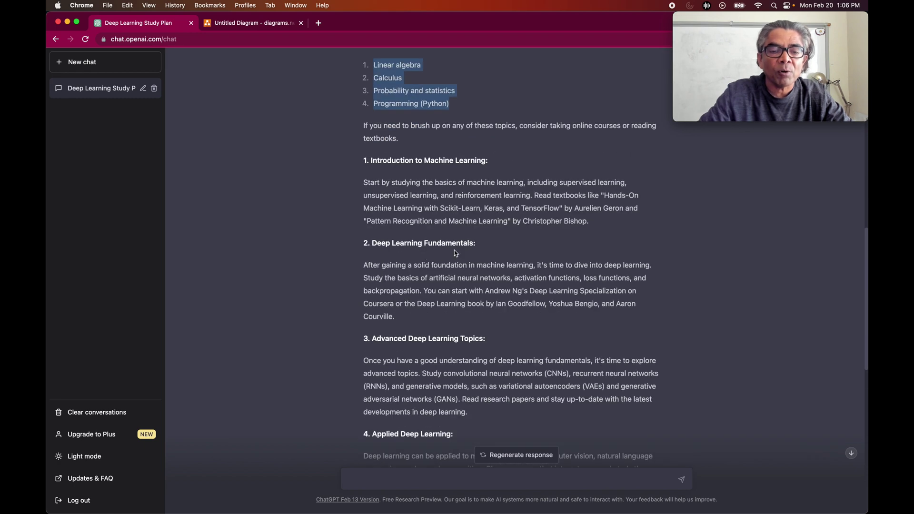
{"action": "scroll", "coordinate": [452, 254], "scroll_direction": "down", "scroll_amount": 3}
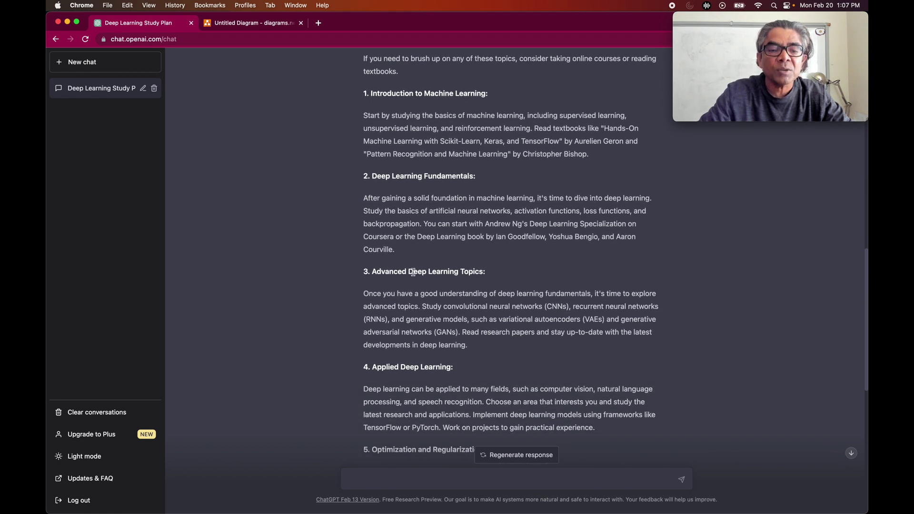
{"action": "scroll", "coordinate": [413, 271], "scroll_direction": "down", "scroll_amount": 4}
{"action": "scroll", "coordinate": [432, 279], "scroll_direction": "down", "scroll_amount": 4}
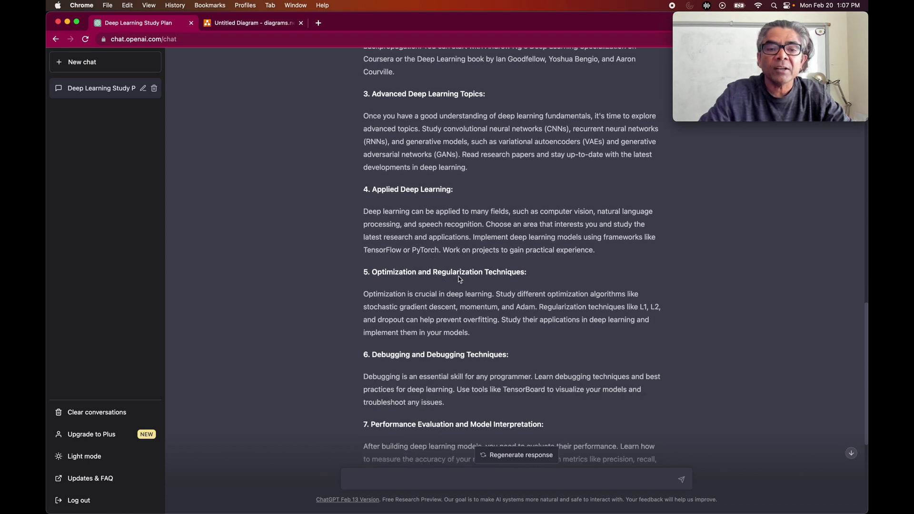
{"action": "scroll", "coordinate": [460, 279], "scroll_direction": "down", "scroll_amount": 3}
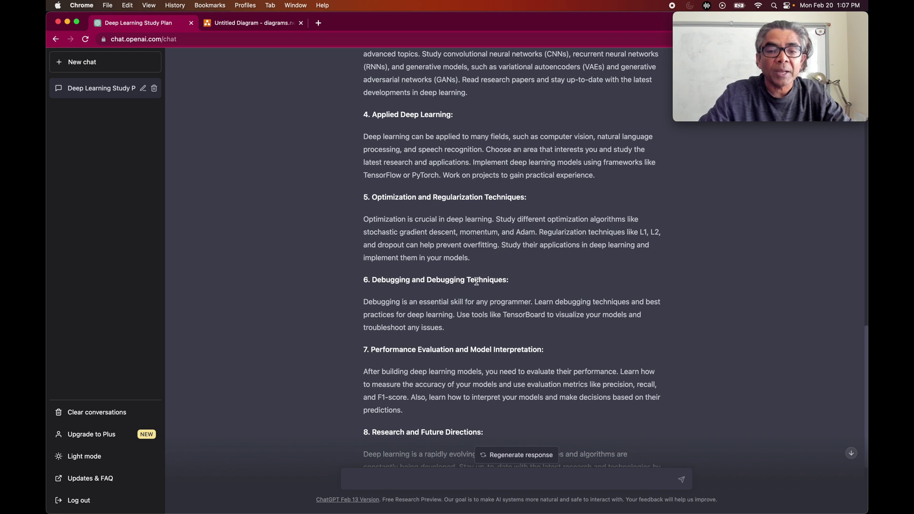
{"action": "scroll", "coordinate": [476, 282], "scroll_direction": "down", "scroll_amount": 4}
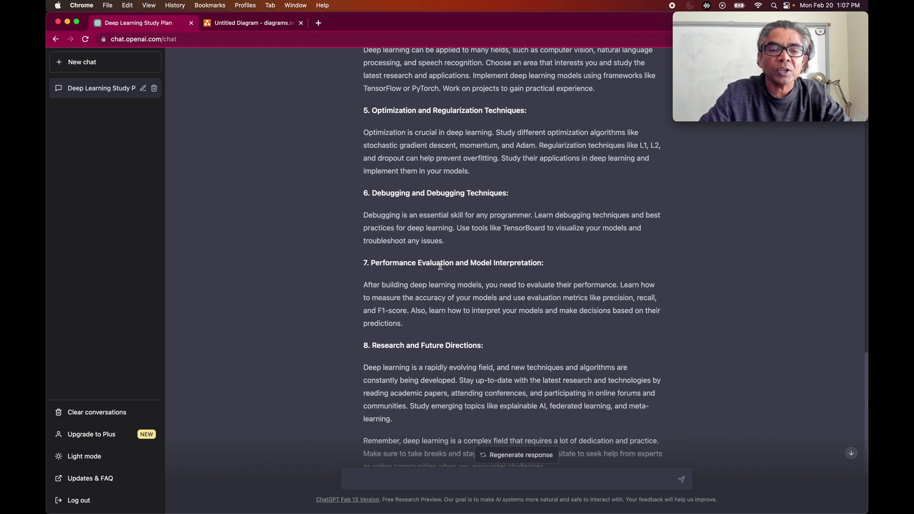
{"action": "scroll", "coordinate": [525, 271], "scroll_direction": "down", "scroll_amount": 3}
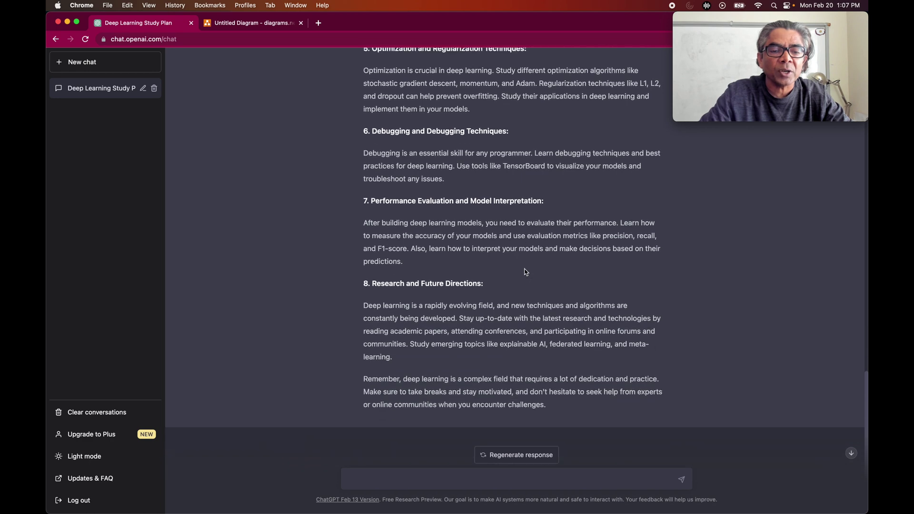
{"action": "scroll", "coordinate": [474, 293], "scroll_direction": "up", "scroll_amount": 20}
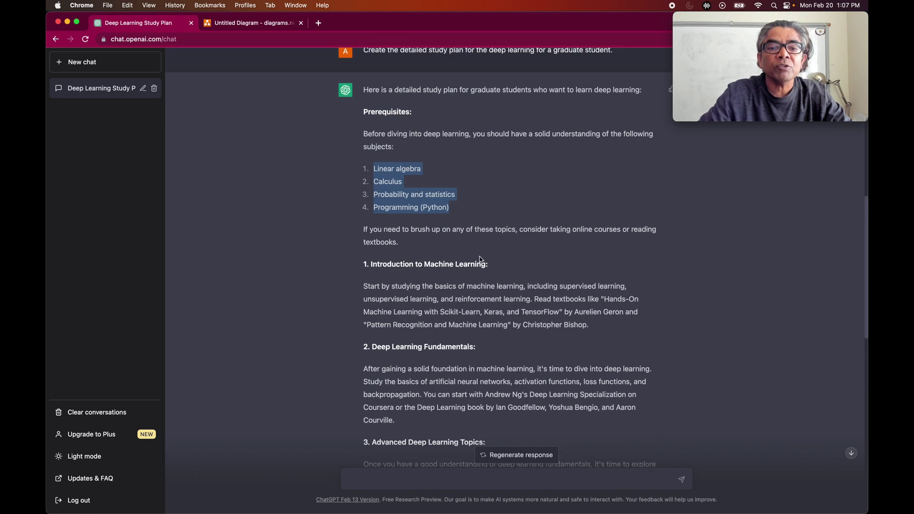
{"action": "left_click", "coordinate": [481, 224]}
Copy the first prompt into a new message, add the word "detailed", and submit "Create the detailed study plan for the deep learning.".
{"action": "scroll", "coordinate": [481, 226], "scroll_direction": "up", "scroll_amount": 3}
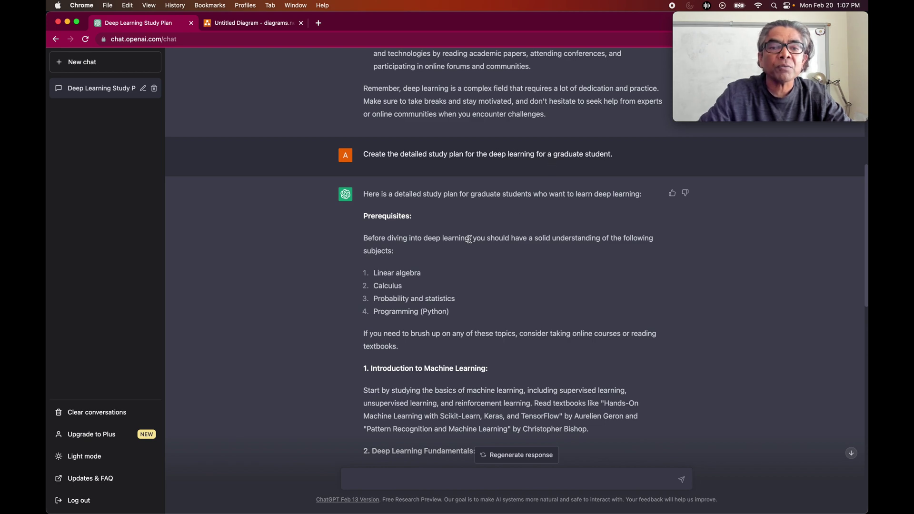
{"action": "scroll", "coordinate": [469, 239], "scroll_direction": "up", "scroll_amount": 10}
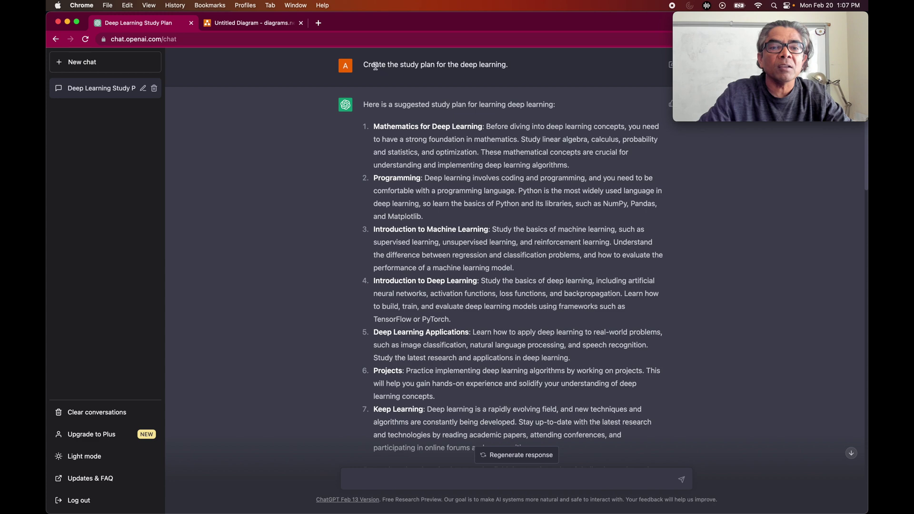
{"action": "left_click_drag", "start_coordinate": [507, 65], "coordinate": [363, 65]}
{"action": "key", "text": "super+c"}
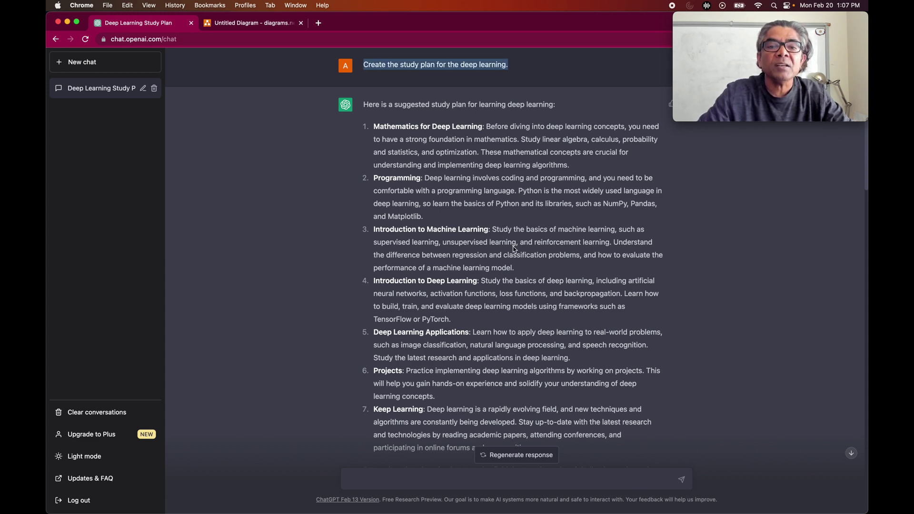
{"action": "scroll", "coordinate": [502, 246], "scroll_direction": "down", "scroll_amount": 5}
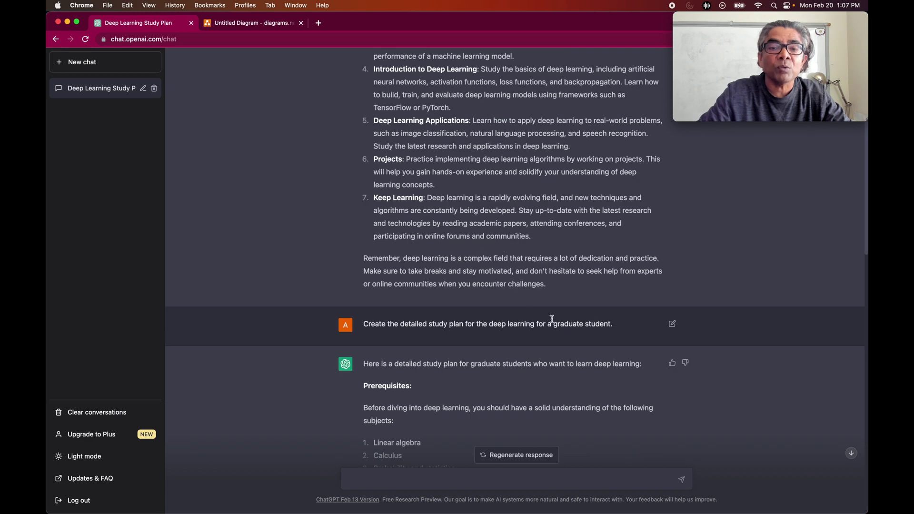
{"action": "scroll", "coordinate": [551, 319], "scroll_direction": "down", "scroll_amount": 10}
{"action": "left_click", "coordinate": [409, 479]}
{"action": "key", "text": "super+v"}
{"action": "left_click", "coordinate": [385, 480]}
{"action": "type", "text": "detailed"}
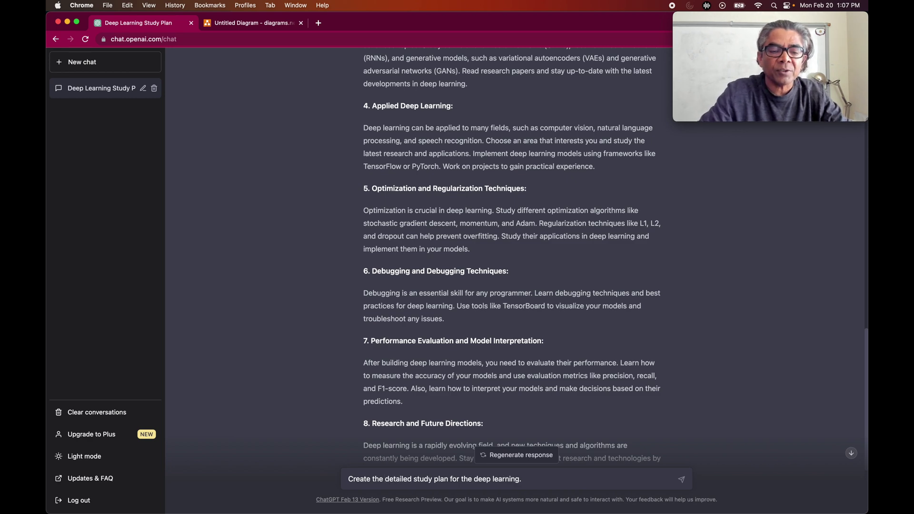
{"action": "key", "text": "Return"}
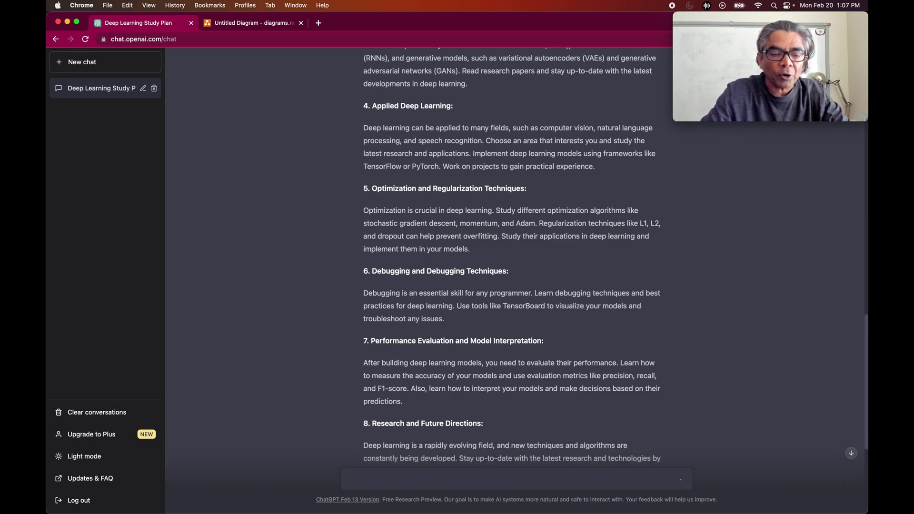
Examine the response to the detailed study plan prompt, from its prerequisites through all numbered topics.
{"action": "scroll", "coordinate": [421, 119], "scroll_direction": "up", "scroll_amount": 10}
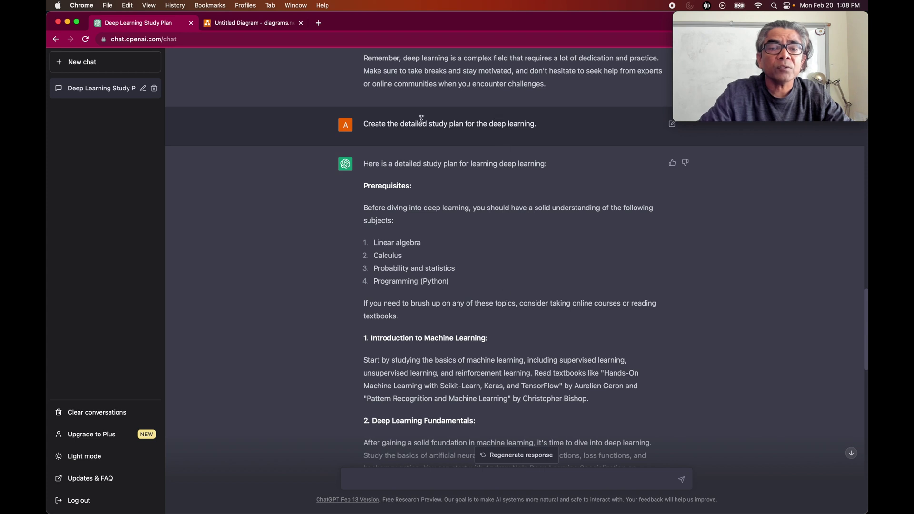
{"action": "left_click_drag", "start_coordinate": [400, 124], "coordinate": [533, 127]}
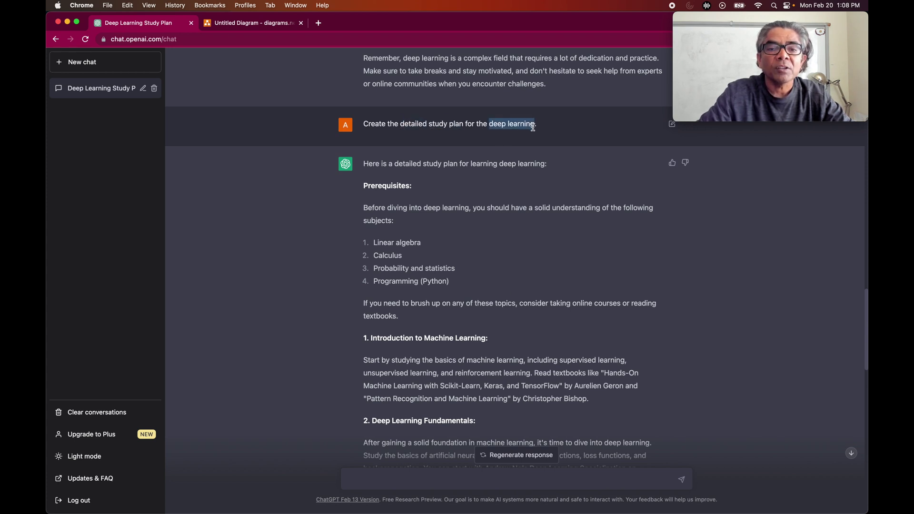
{"action": "scroll", "coordinate": [437, 252], "scroll_direction": "down", "scroll_amount": 1}
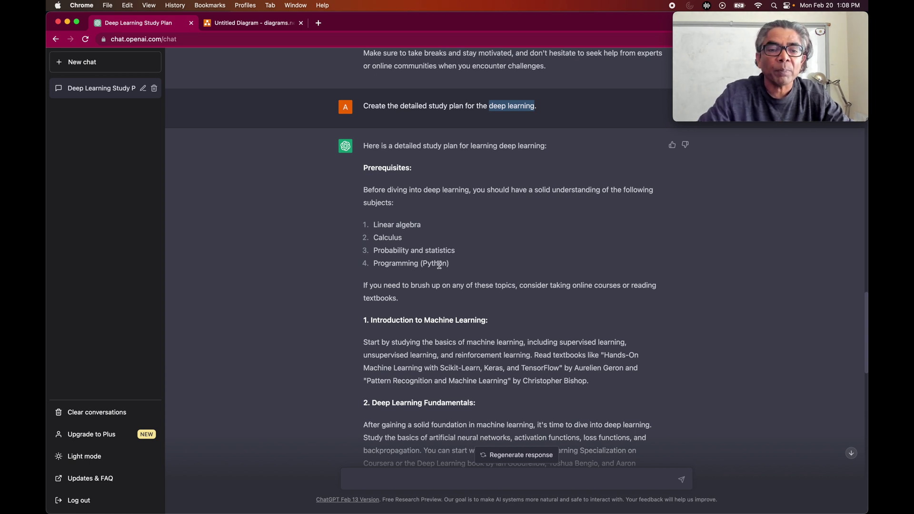
{"action": "scroll", "coordinate": [436, 259], "scroll_direction": "down", "scroll_amount": 2}
{"action": "scroll", "coordinate": [394, 213], "scroll_direction": "down", "scroll_amount": 5}
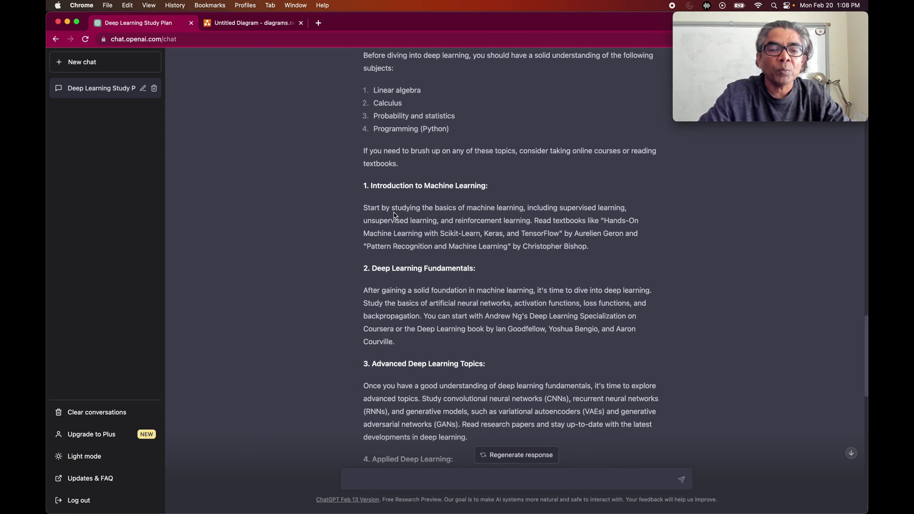
{"action": "scroll", "coordinate": [395, 238], "scroll_direction": "down", "scroll_amount": 15}
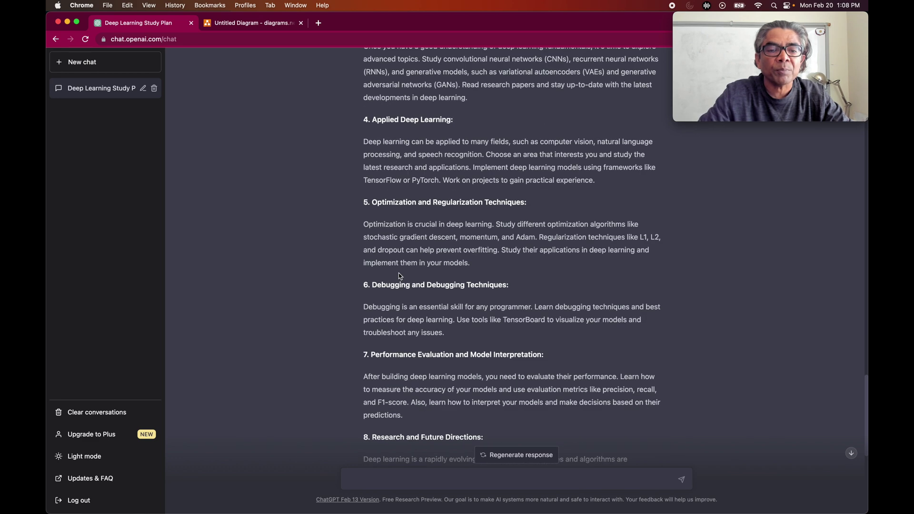
{"action": "scroll", "coordinate": [399, 276], "scroll_direction": "down", "scroll_amount": 10}
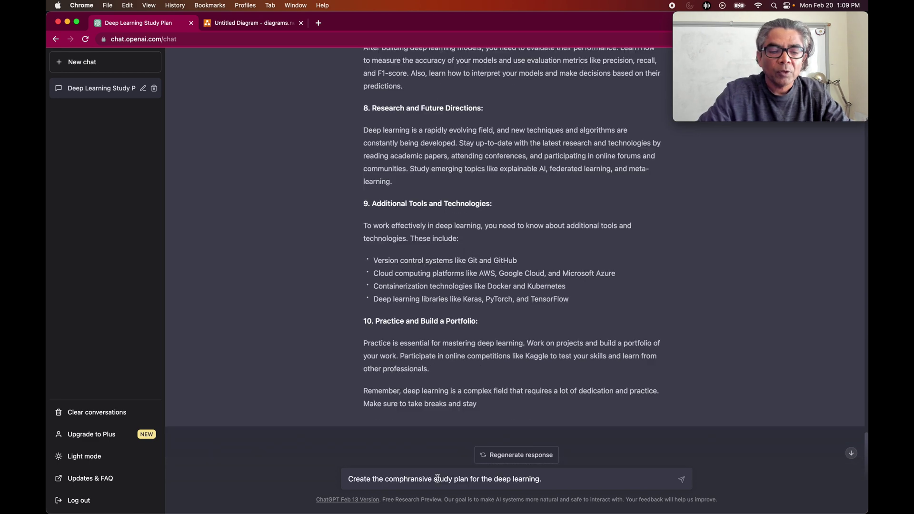
Submit the prompt "Create the comphransive study plan for the deep learning.".
{"action": "double_click", "coordinate": [417, 479]}
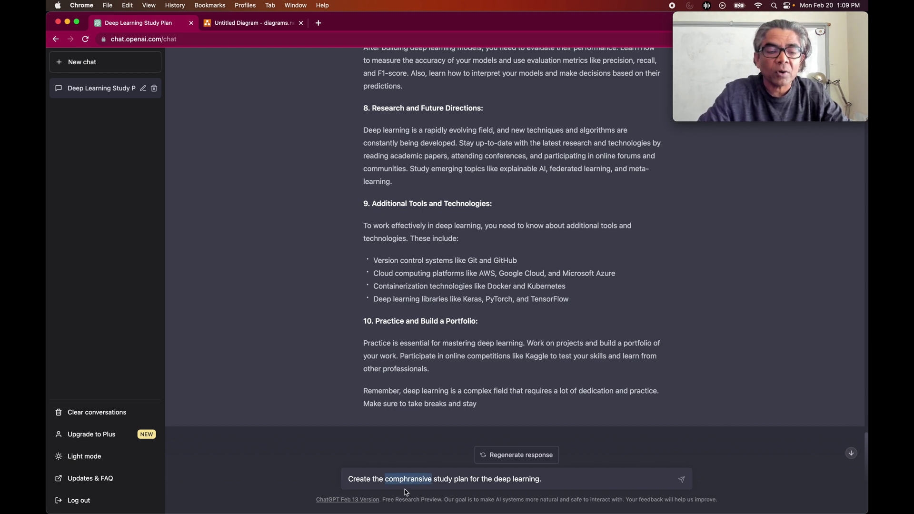
{"action": "left_click", "coordinate": [548, 482]}
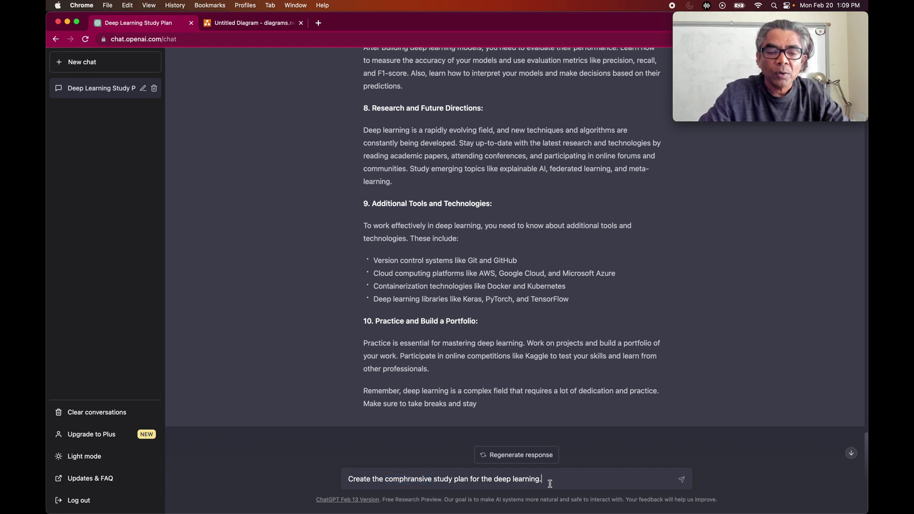
{"action": "key", "text": "Return"}
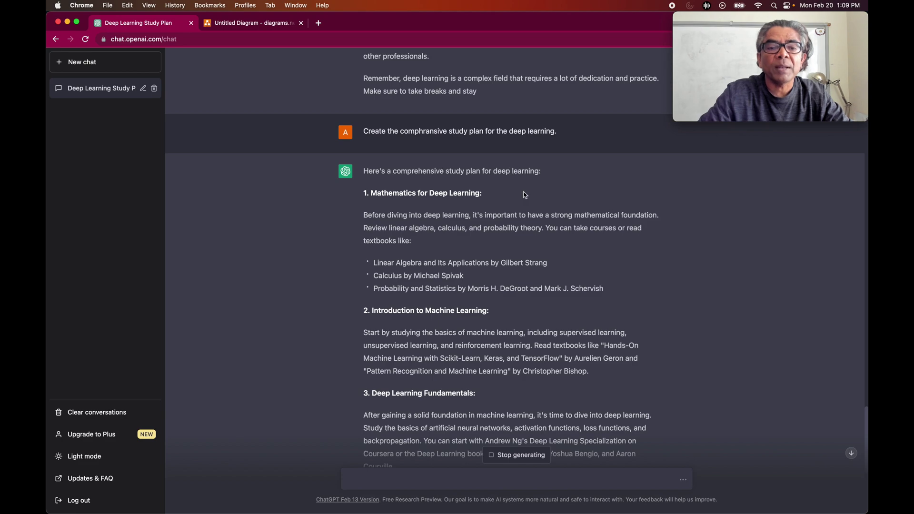
Examine the comprehensive study plan from the mathematics section to the emerging topics, noting its wording and the machine learning introduction.
{"action": "scroll", "coordinate": [399, 215], "scroll_direction": "up", "scroll_amount": 10}
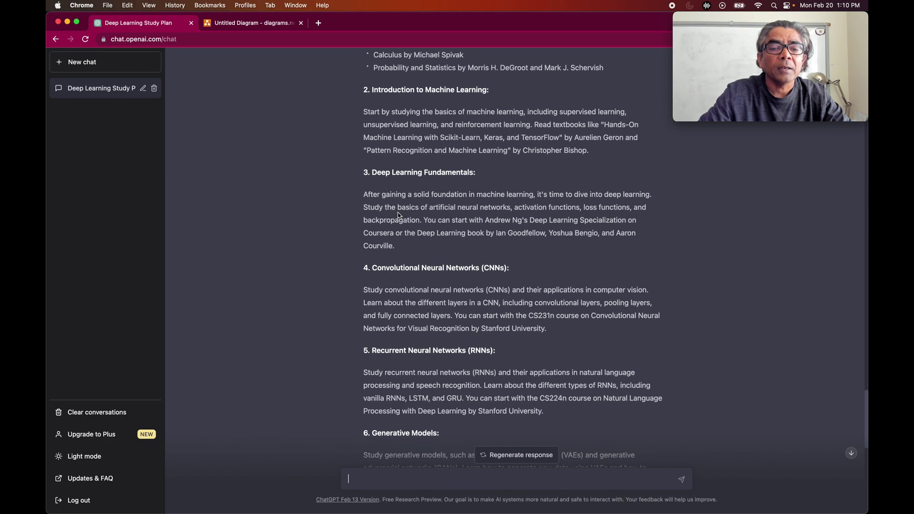
{"action": "scroll", "coordinate": [398, 215], "scroll_direction": "down", "scroll_amount": 15}
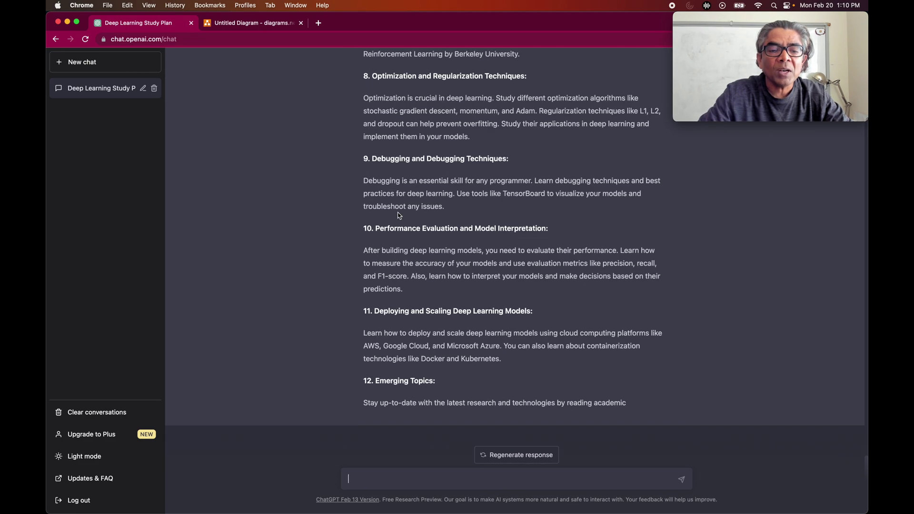
{"action": "scroll", "coordinate": [398, 215], "scroll_direction": "up", "scroll_amount": 15}
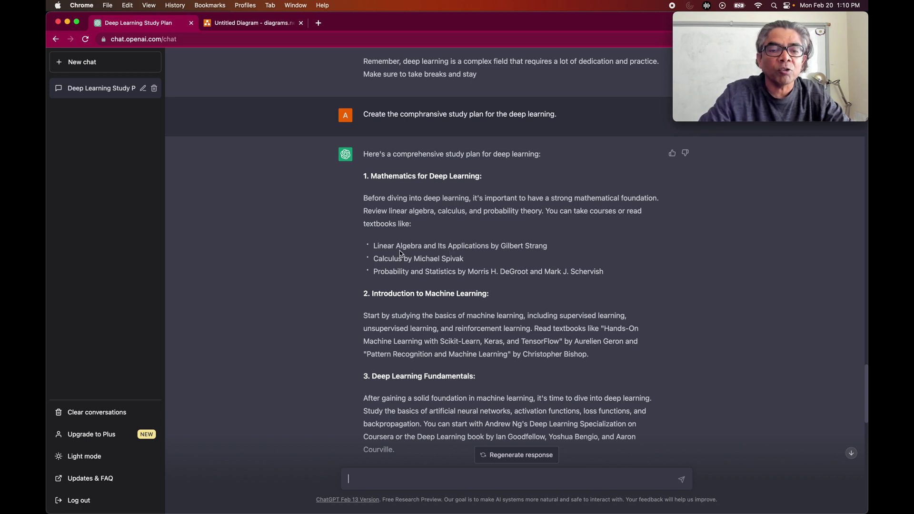
{"action": "scroll", "coordinate": [472, 257], "scroll_direction": "down", "scroll_amount": 2}
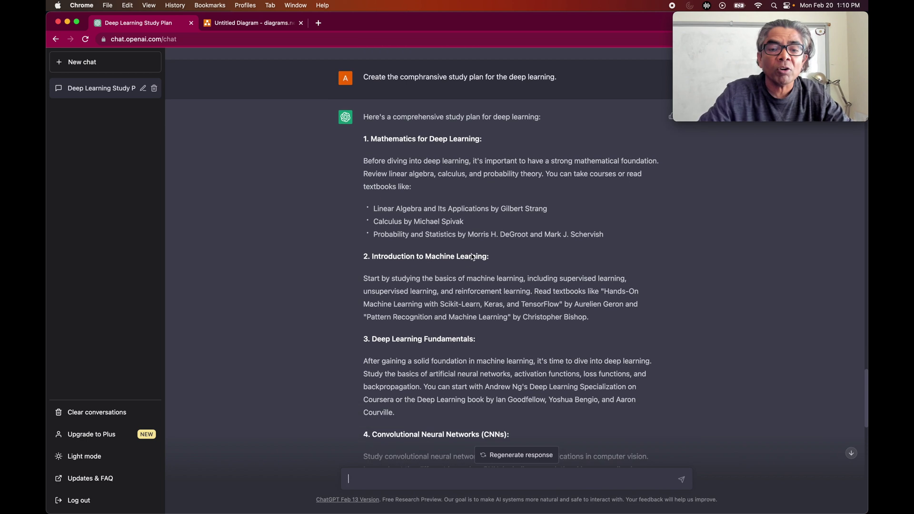
{"action": "left_click_drag", "start_coordinate": [372, 249], "coordinate": [488, 250]}
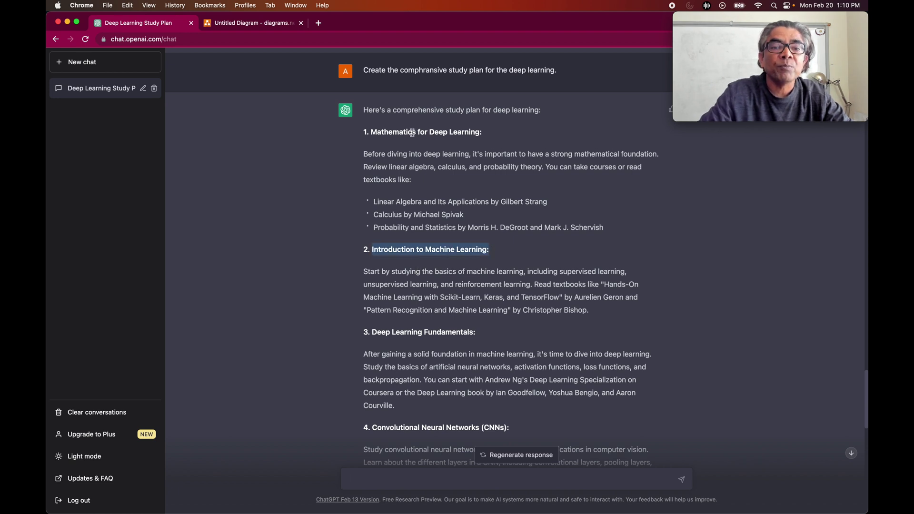
{"action": "left_click_drag", "start_coordinate": [391, 110], "coordinate": [443, 111]}
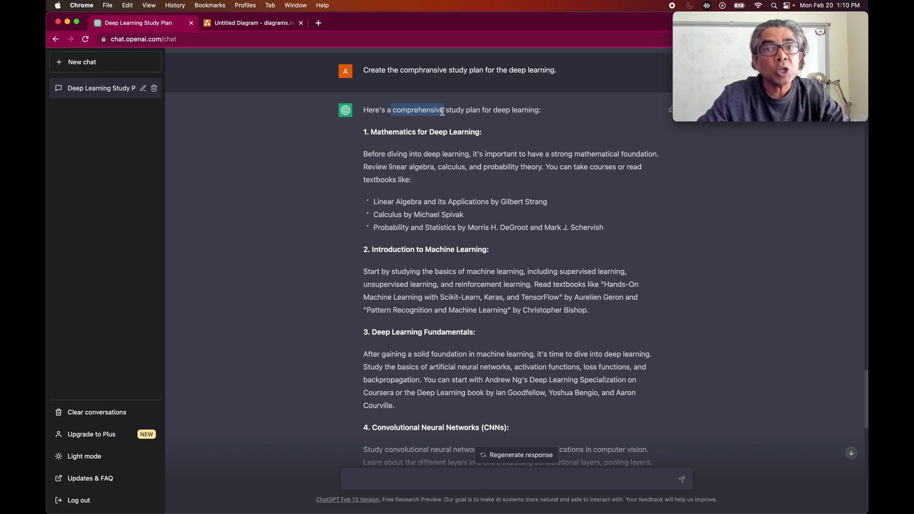
Replace the reused study plan prompt with "Create the topics for the deep learning study plan" and submit it.
{"action": "scroll", "coordinate": [392, 394], "scroll_direction": "down", "scroll_amount": 15}
{"action": "left_click", "coordinate": [404, 475]}
{"action": "key", "text": "super+v"}
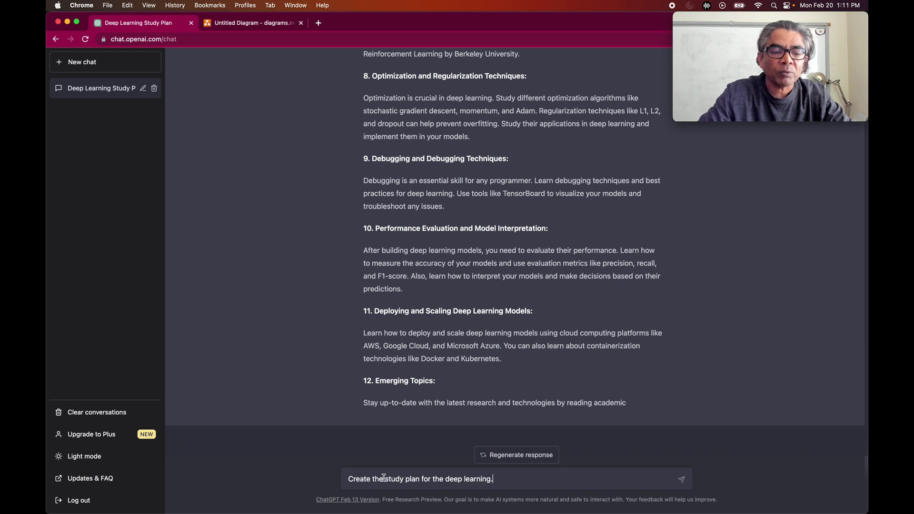
{"action": "key", "text": "super+a"}
{"action": "type", "text": "Create the topics for the deep learning study plan"}
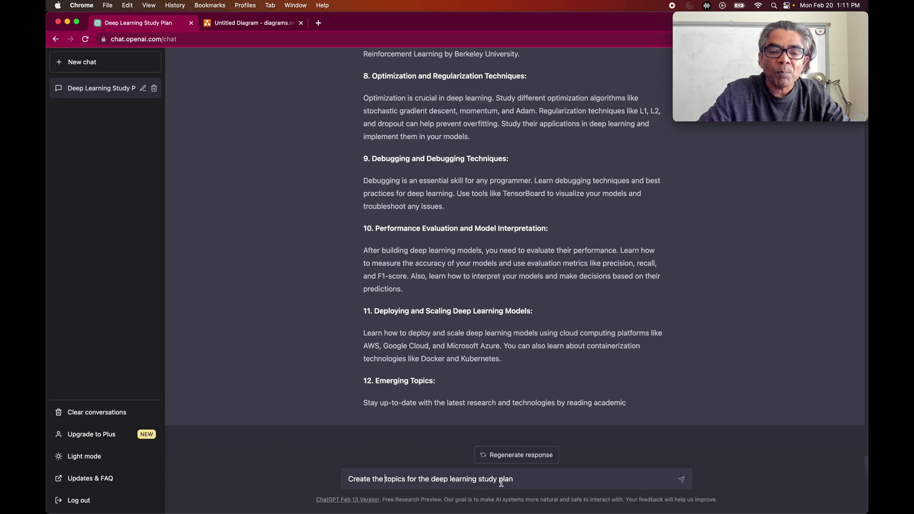
{"action": "key", "text": "Return"}
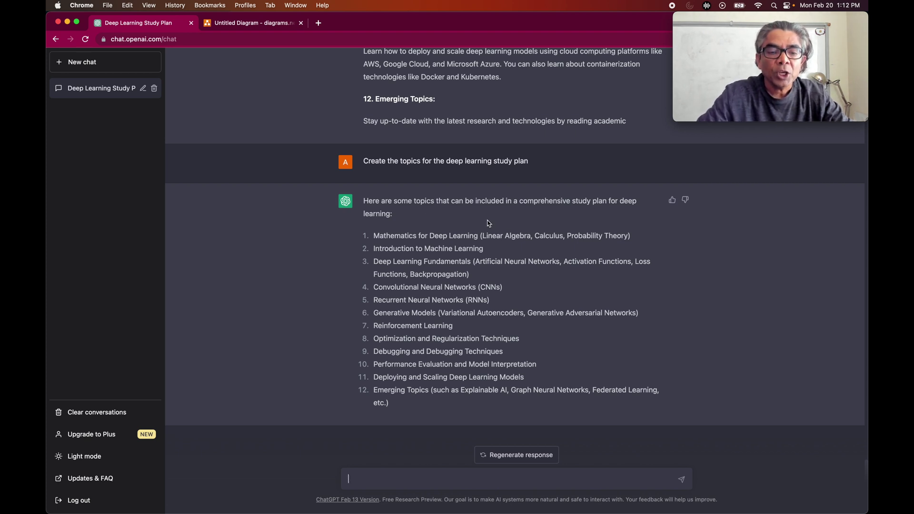
Reuse the topics prompt with more detail and submit it as "Create the detailed topics list for the deep learning study plan".
{"action": "left_click_drag", "start_coordinate": [526, 160], "coordinate": [362, 161]}
{"action": "key", "text": "super+c"}
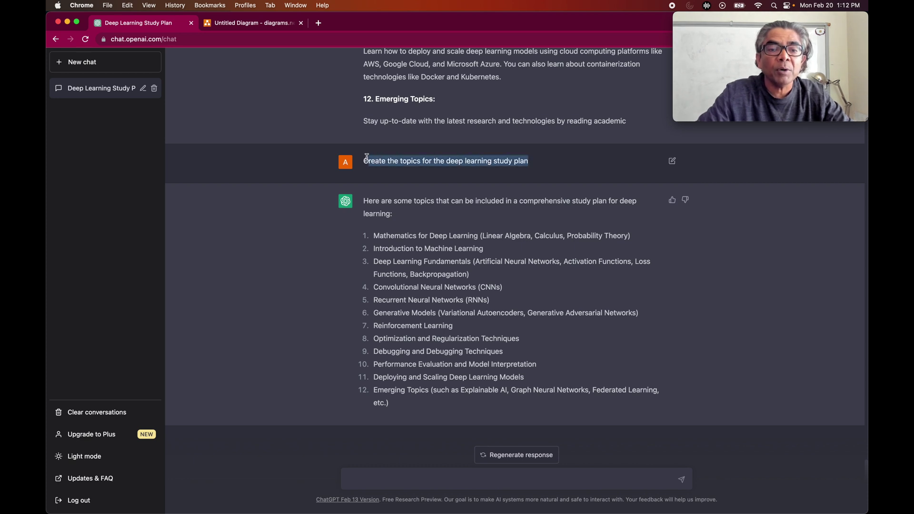
{"action": "left_click", "coordinate": [388, 474]}
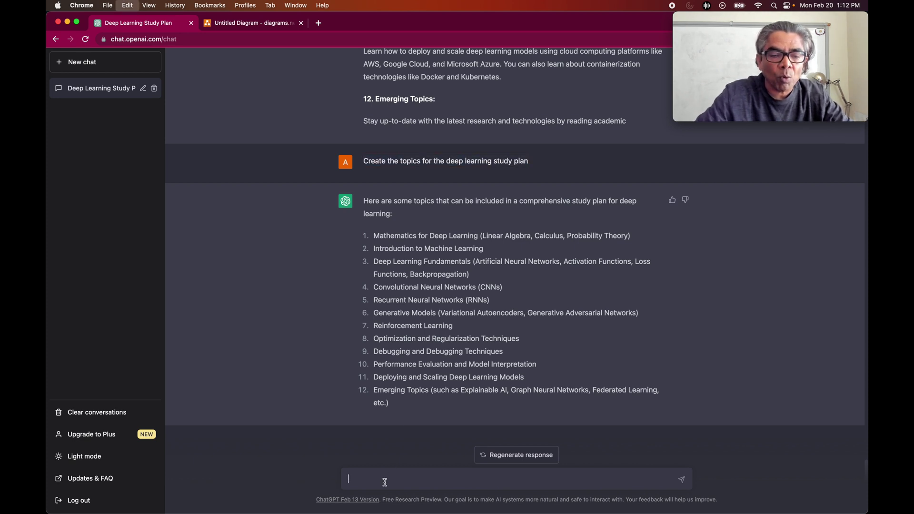
{"action": "key", "text": "super+v"}
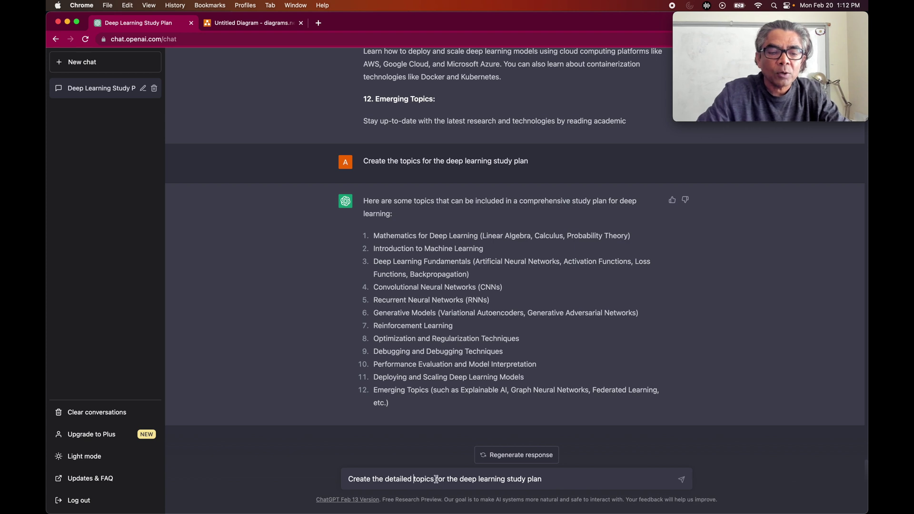
{"action": "left_click", "coordinate": [446, 479]}
{"action": "type", "text": "list"}
{"action": "key", "text": "Return"}
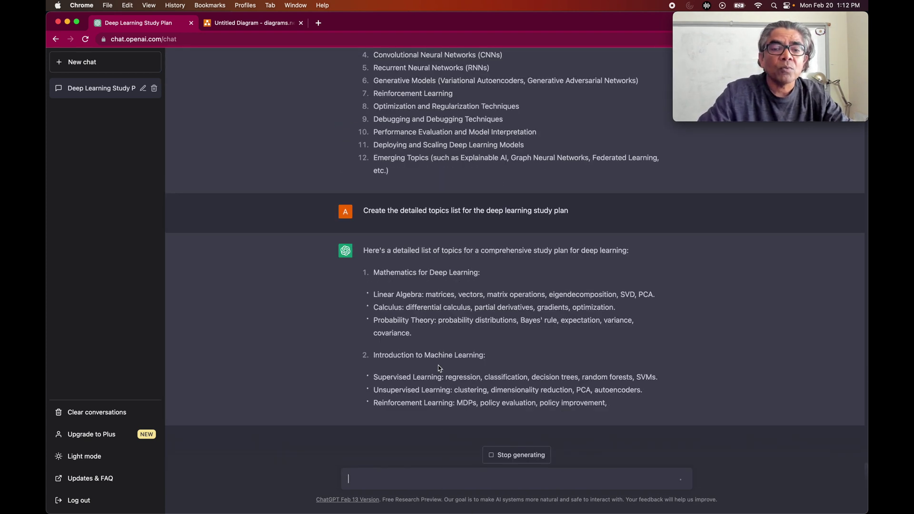
Compare the detailed topics list with the earlier short topics list, focusing on the linear algebra, calculus and probability entries.
{"action": "scroll", "coordinate": [437, 365], "scroll_direction": "up", "scroll_amount": 5}
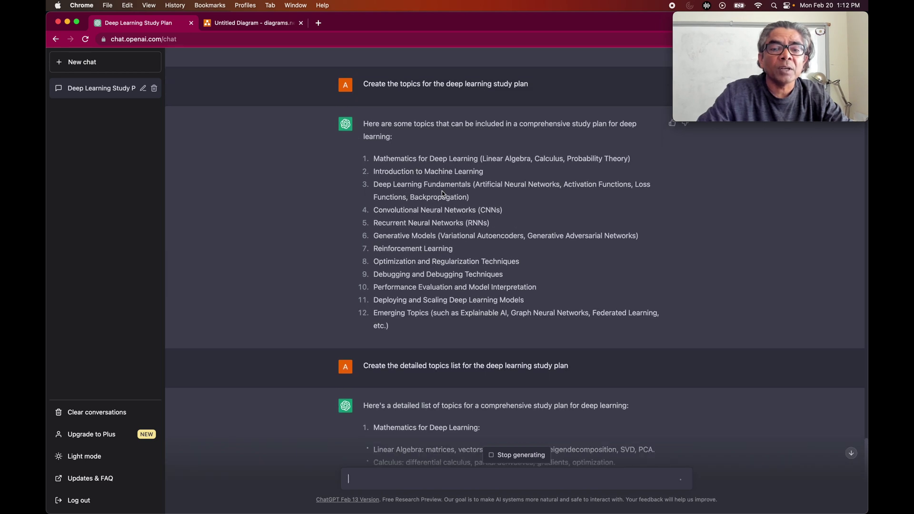
{"action": "scroll", "coordinate": [442, 191], "scroll_direction": "down", "scroll_amount": 4}
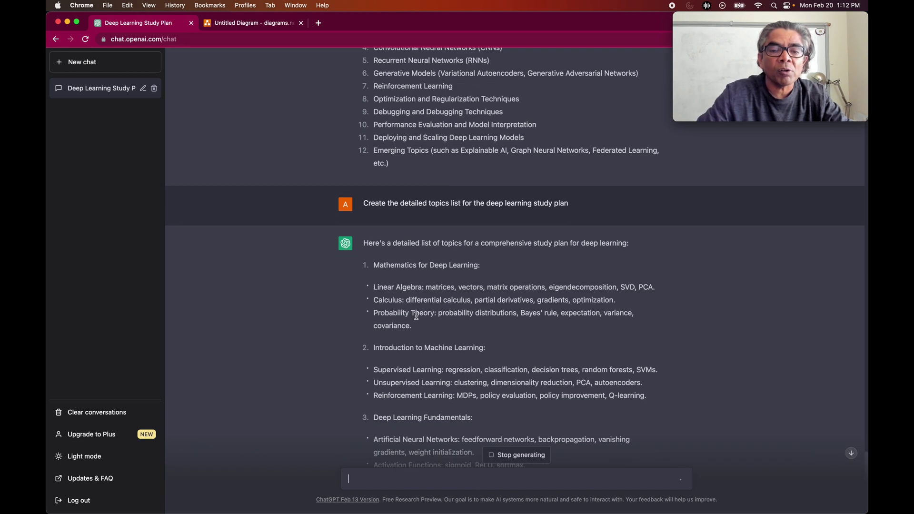
{"action": "scroll", "coordinate": [416, 315], "scroll_direction": "down", "scroll_amount": 5}
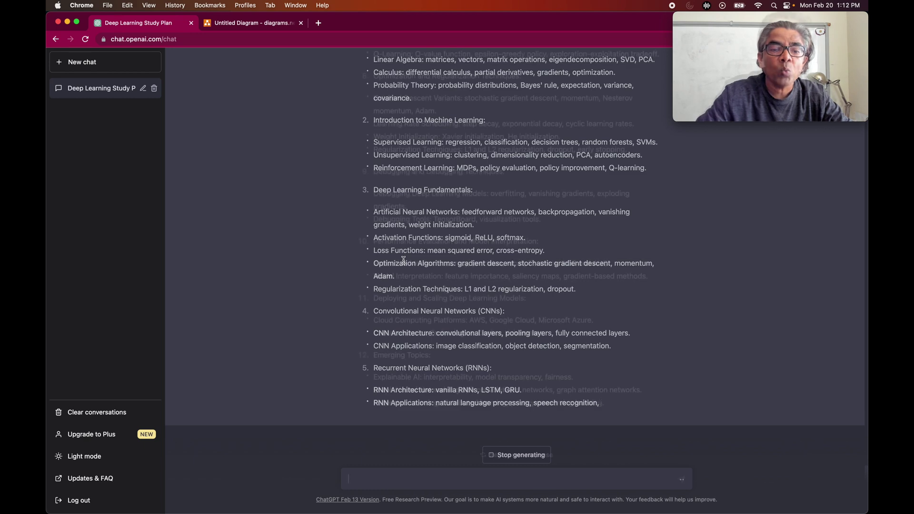
{"action": "scroll", "coordinate": [404, 260], "scroll_direction": "up", "scroll_amount": 10}
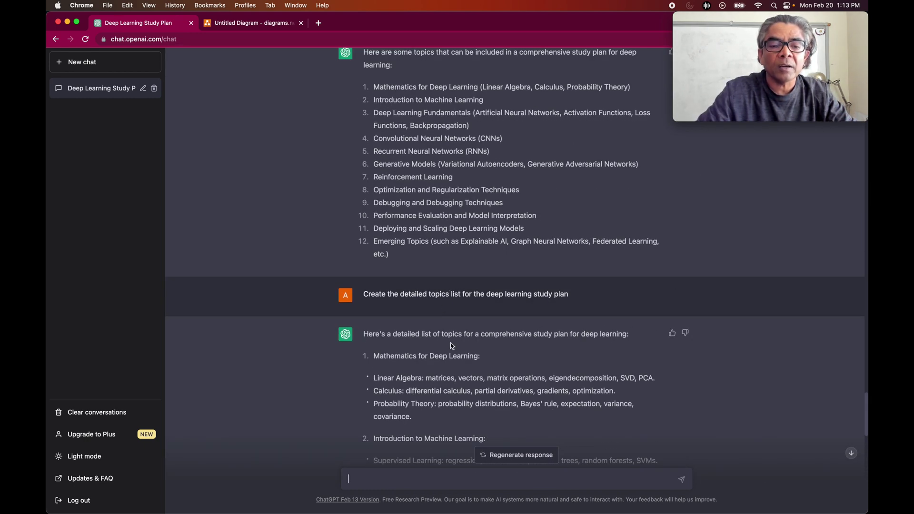
{"action": "scroll", "coordinate": [438, 363], "scroll_direction": "down", "scroll_amount": 2}
{"action": "left_click_drag", "start_coordinate": [374, 337], "coordinate": [410, 358]}
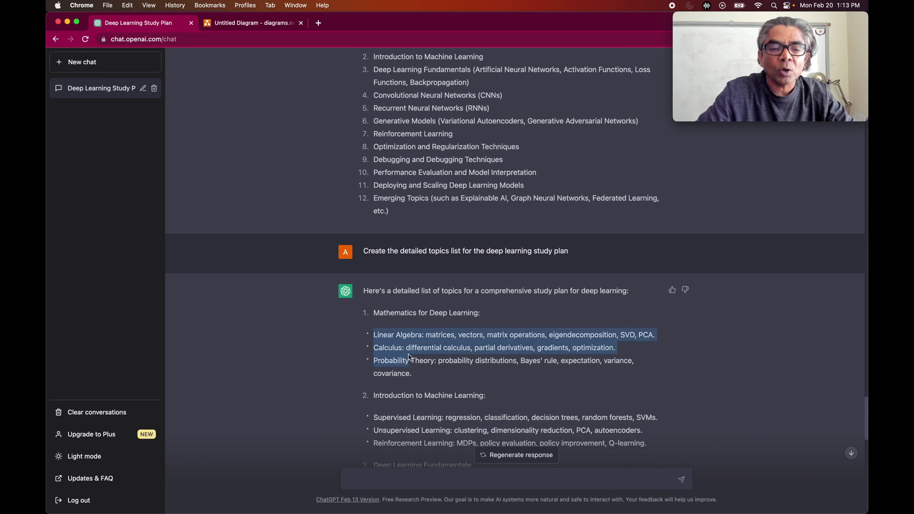
{"action": "left_click", "coordinate": [433, 337]}
{"action": "scroll", "coordinate": [417, 223], "scroll_direction": "up", "scroll_amount": 4}
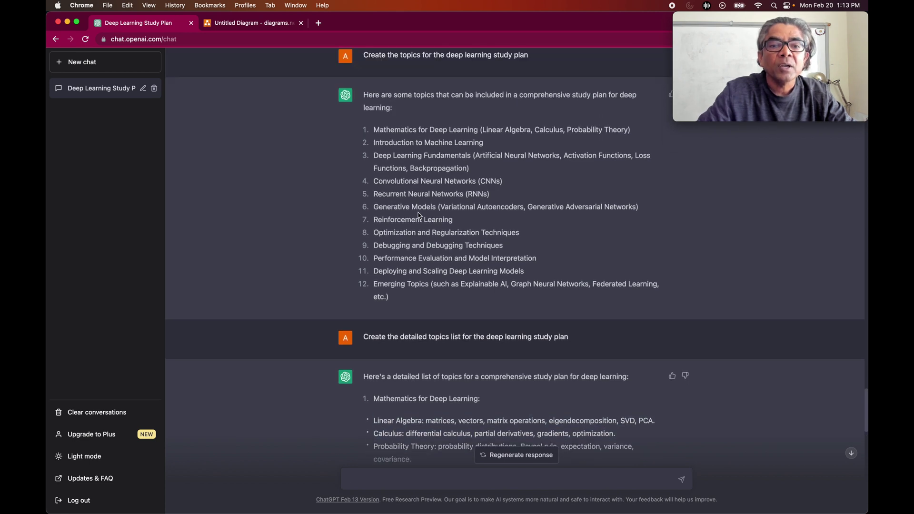
{"action": "left_click_drag", "start_coordinate": [483, 129], "coordinate": [530, 129]}
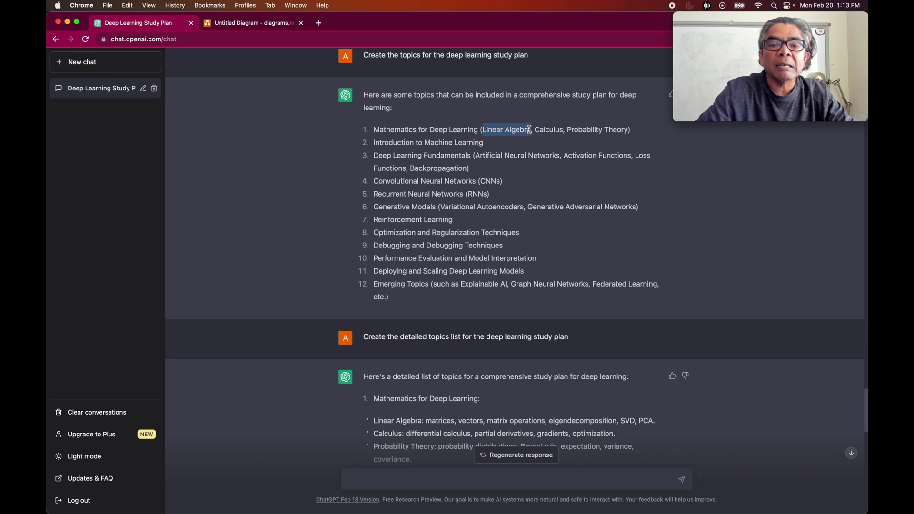
{"action": "scroll", "coordinate": [480, 250], "scroll_direction": "down", "scroll_amount": 5}
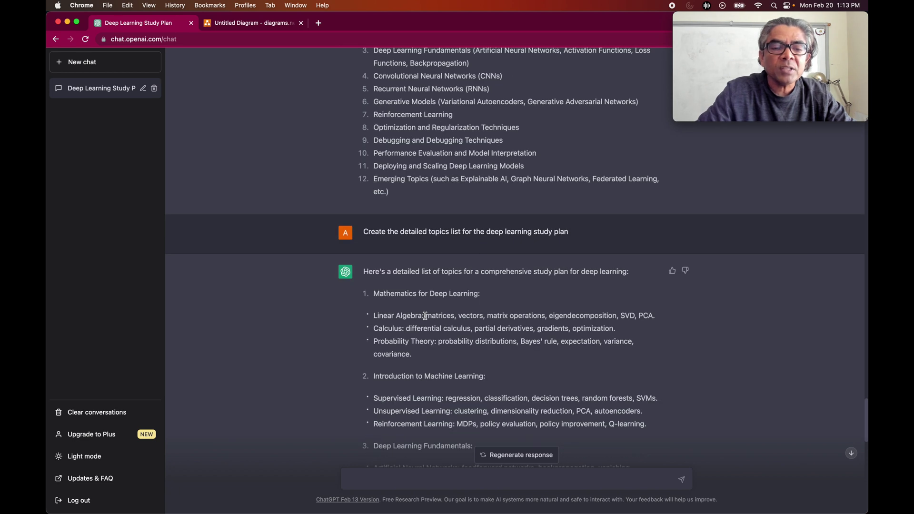
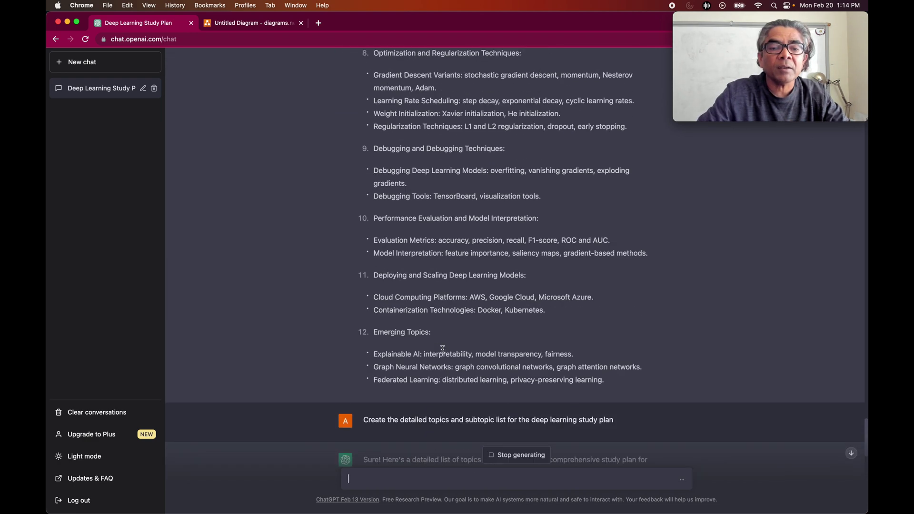
Compare the topics and subtopics response with the previous detailed topics list, focusing on the mathematics section.
{"action": "scroll", "coordinate": [442, 349], "scroll_direction": "down", "scroll_amount": 5}
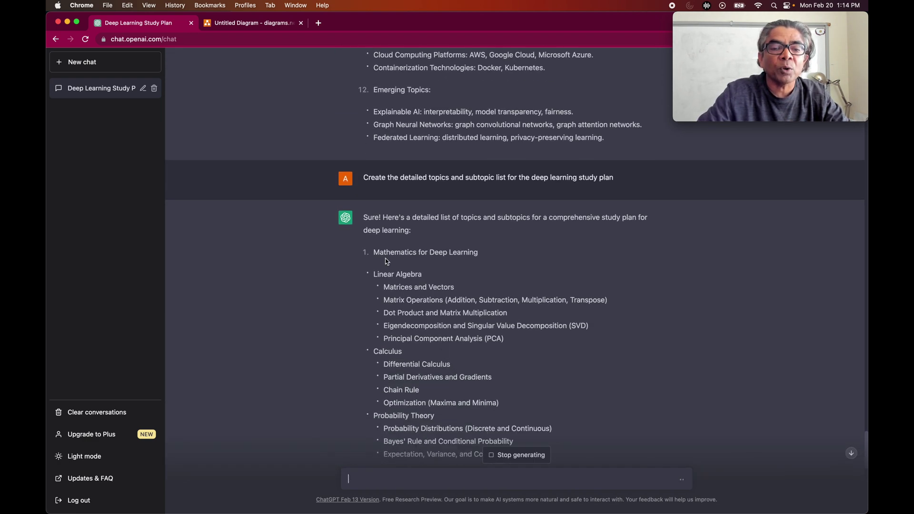
{"action": "scroll", "coordinate": [472, 262], "scroll_direction": "up", "scroll_amount": 13}
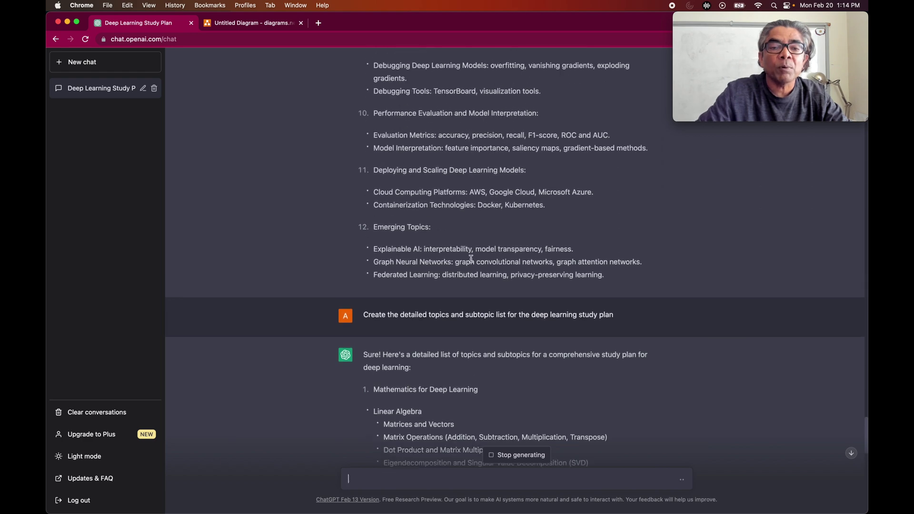
{"action": "scroll", "coordinate": [472, 262], "scroll_direction": "up", "scroll_amount": 7}
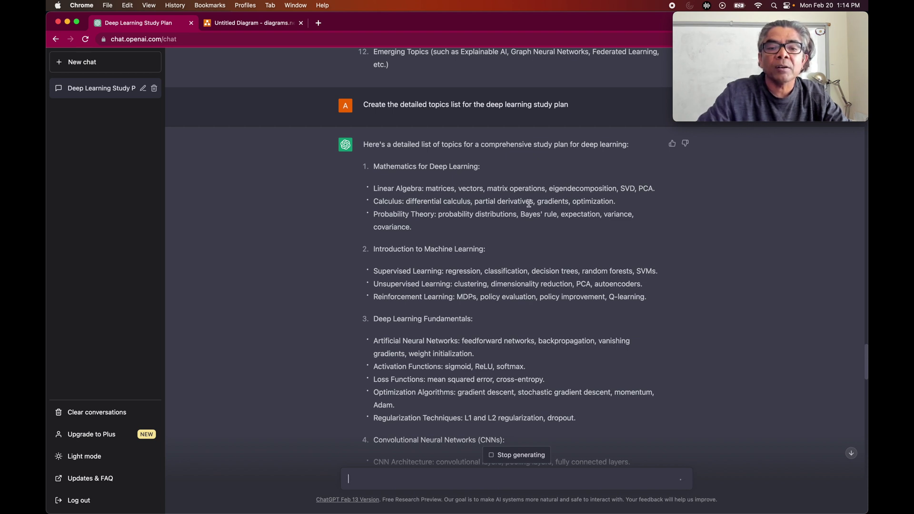
{"action": "scroll", "coordinate": [553, 231], "scroll_direction": "down", "scroll_amount": 20}
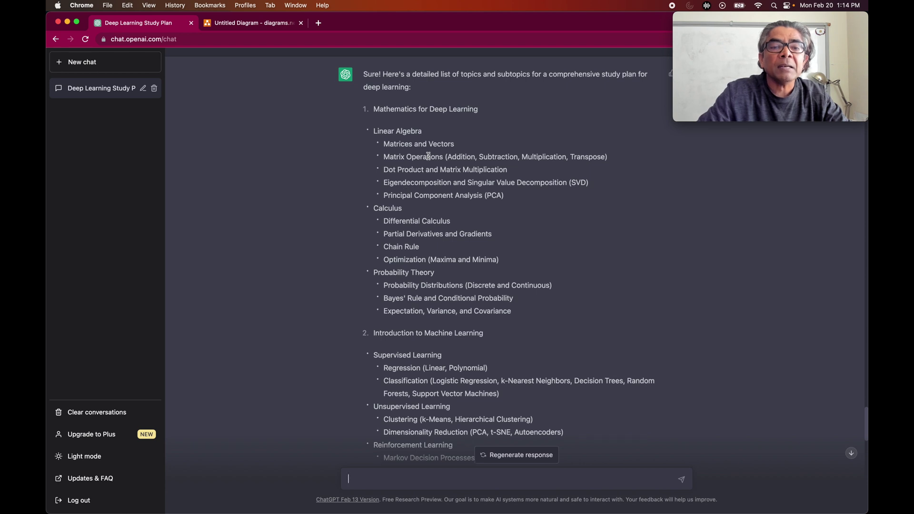
Review the topics and subtopics response through to its regularization techniques entry, and submit "continue" to get the rest of the list.
{"action": "scroll", "coordinate": [429, 159], "scroll_direction": "up", "scroll_amount": 5}
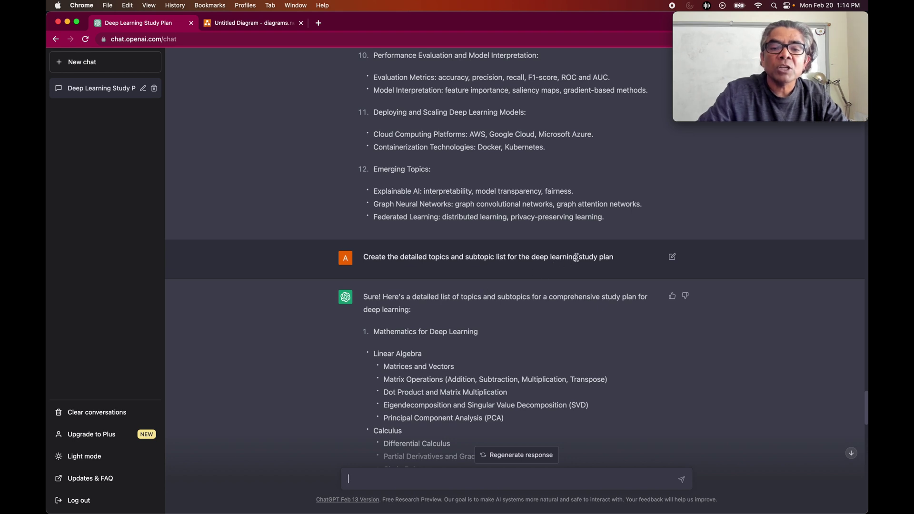
{"action": "scroll", "coordinate": [442, 347], "scroll_direction": "down", "scroll_amount": 3}
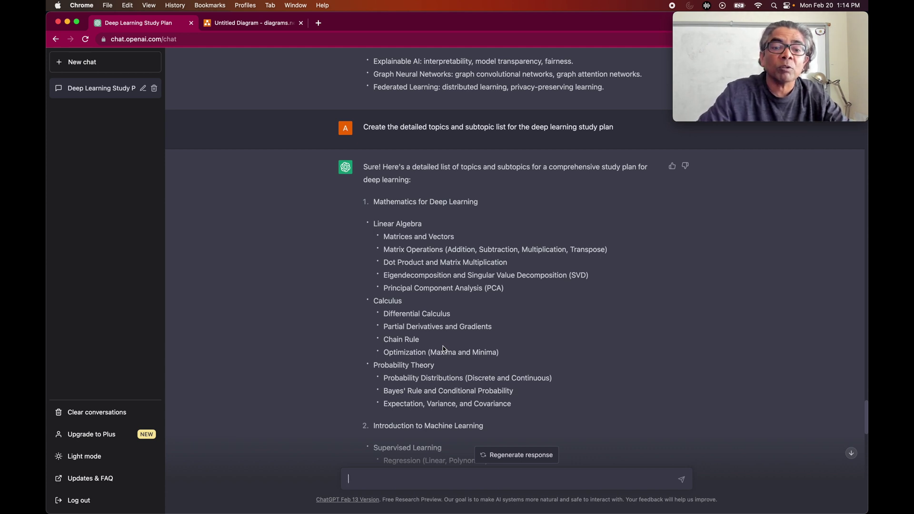
{"action": "scroll", "coordinate": [443, 316], "scroll_direction": "down", "scroll_amount": 1}
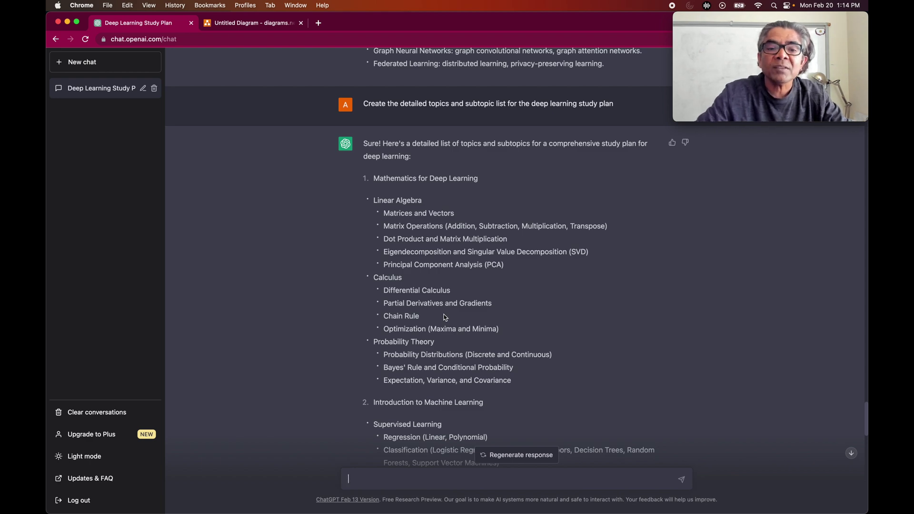
{"action": "scroll", "coordinate": [443, 317], "scroll_direction": "down", "scroll_amount": 20}
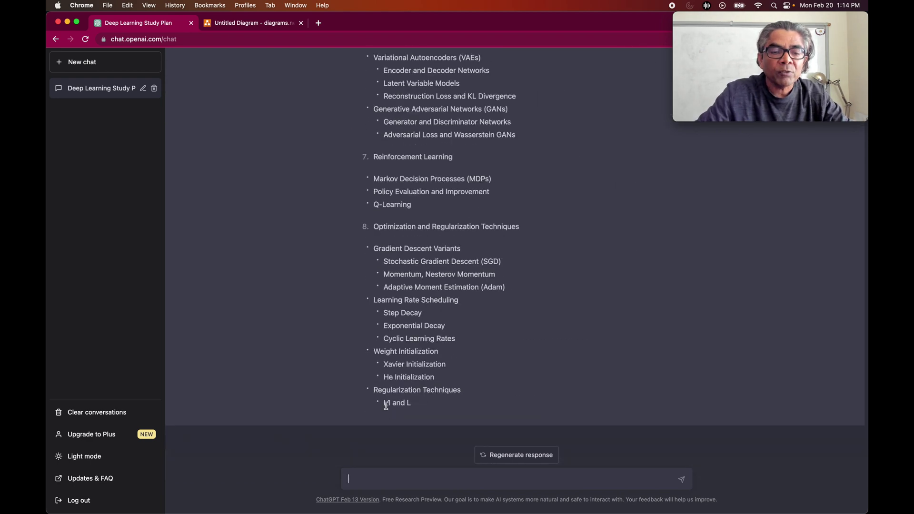
{"action": "left_click_drag", "start_coordinate": [384, 404], "coordinate": [411, 403]}
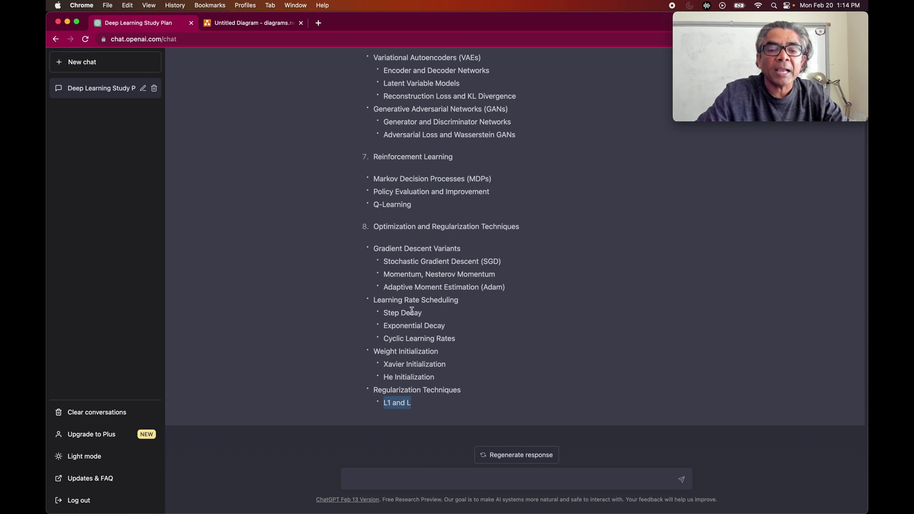
{"action": "left_click", "coordinate": [410, 481]}
{"action": "type", "text": "continue"}
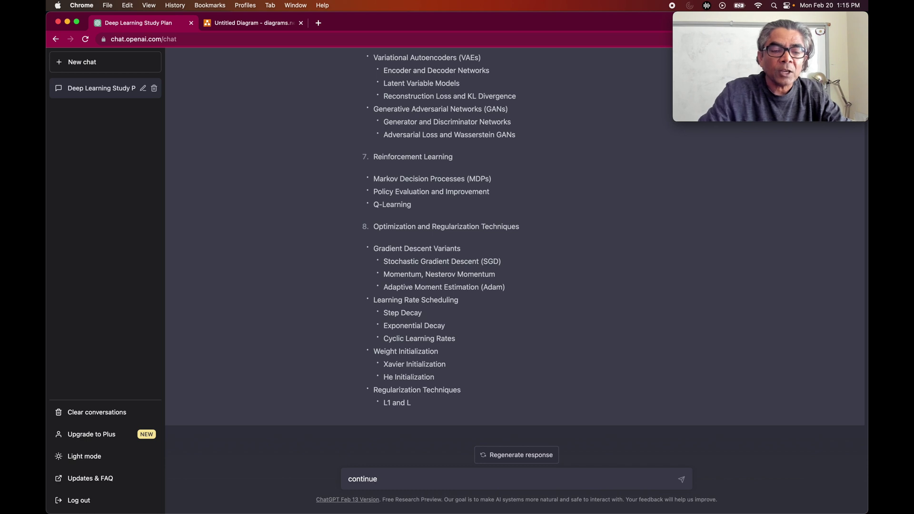
{"action": "key", "text": "Return"}
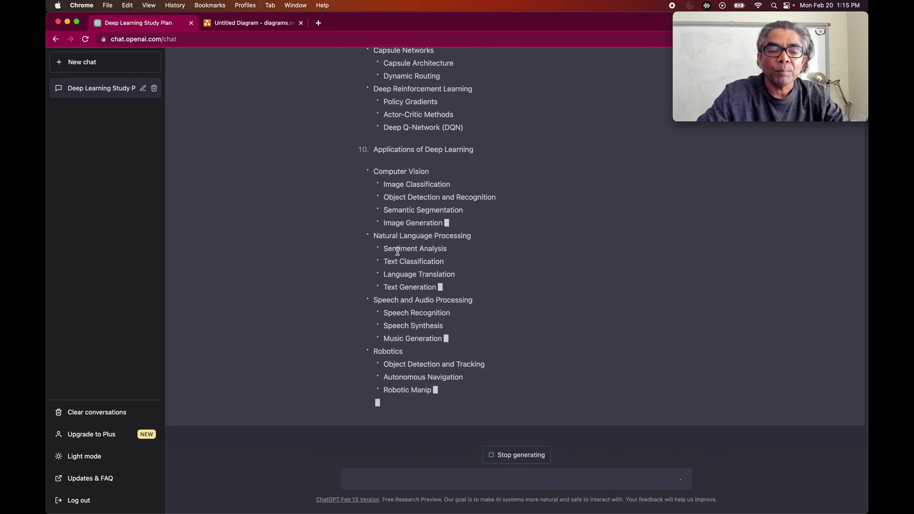
Compare the continued topics and subtopics list with the previous detailed list, focusing on the emerging topics and research topics sections.
{"action": "scroll", "coordinate": [419, 266], "scroll_direction": "up", "scroll_amount": 20}
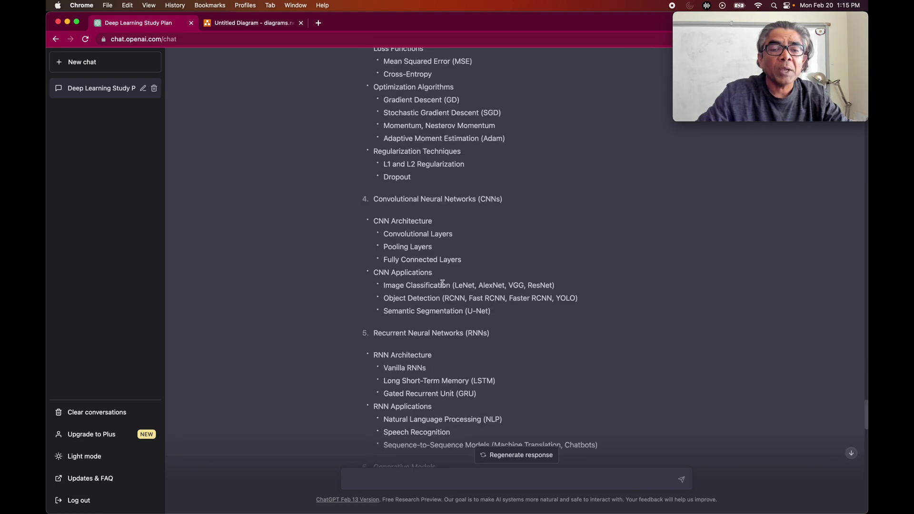
{"action": "scroll", "coordinate": [442, 283], "scroll_direction": "up", "scroll_amount": 15}
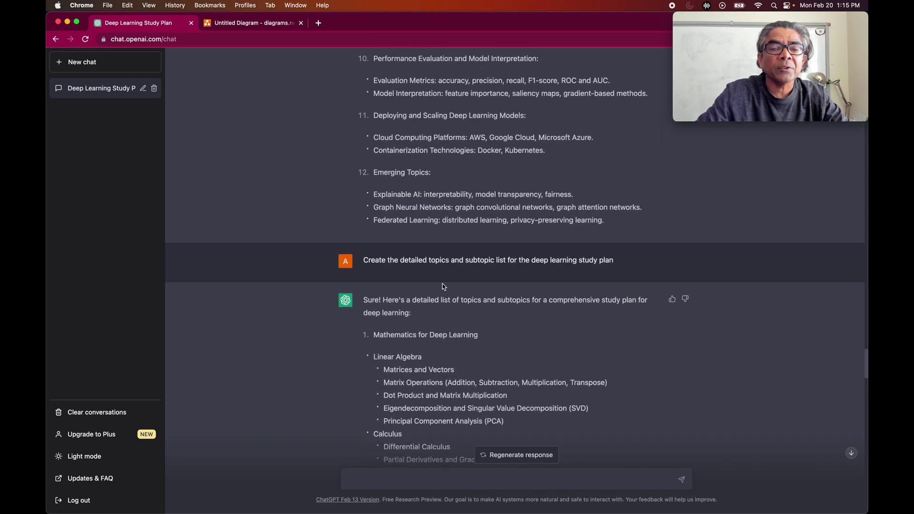
{"action": "left_click_drag", "start_coordinate": [374, 229], "coordinate": [429, 227]}
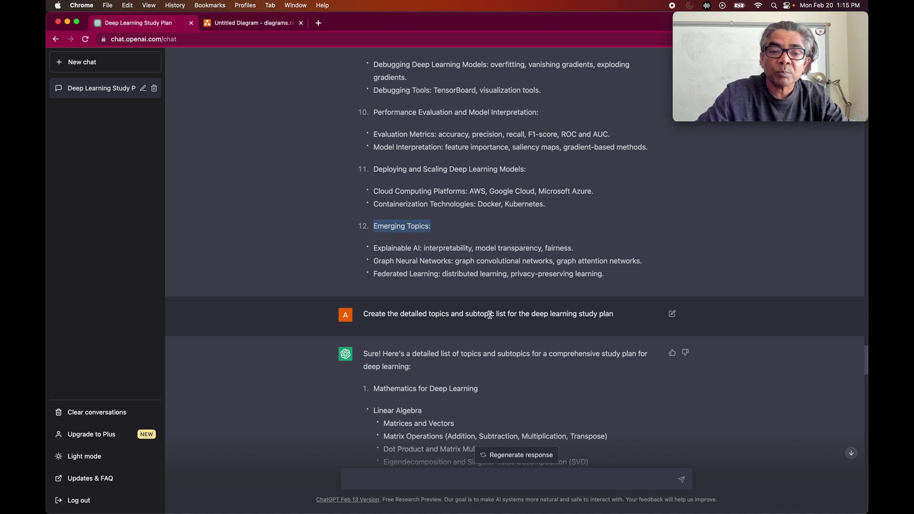
{"action": "scroll", "coordinate": [489, 315], "scroll_direction": "down", "scroll_amount": 20}
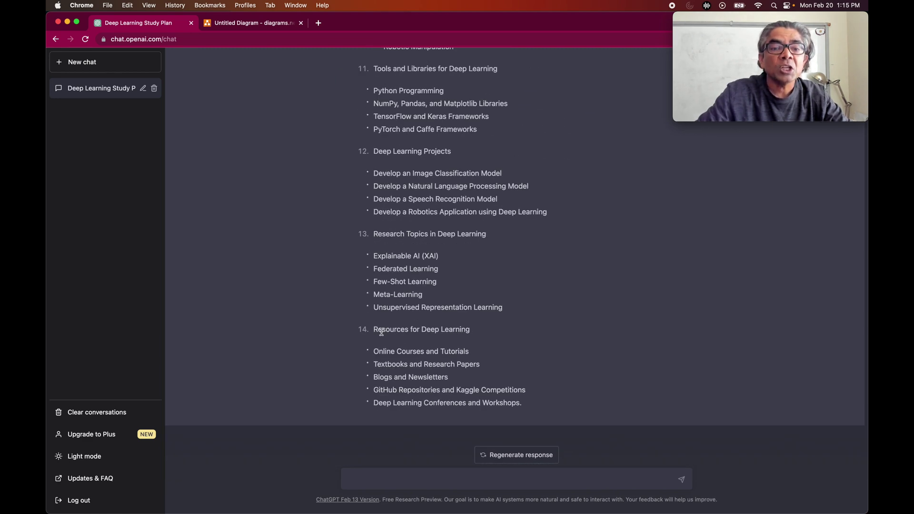
{"action": "triple_click", "coordinate": [429, 234]}
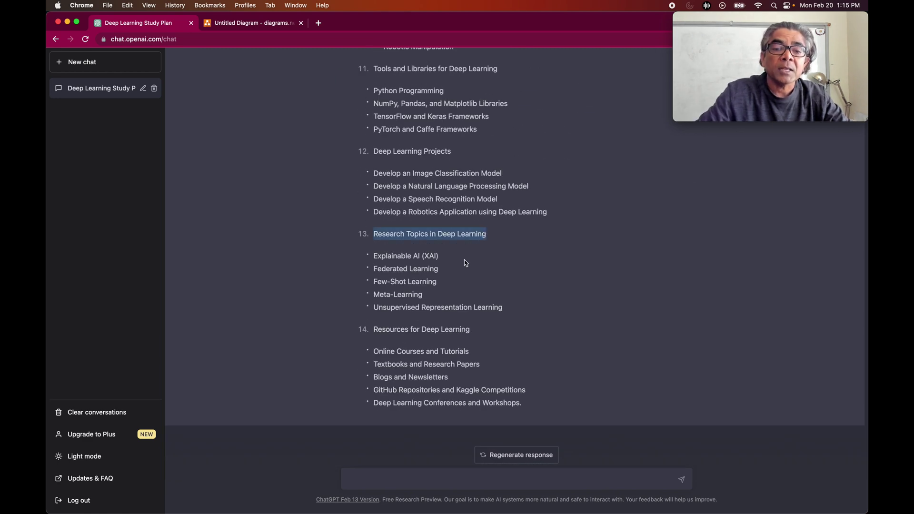
{"action": "left_click", "coordinate": [383, 246]}
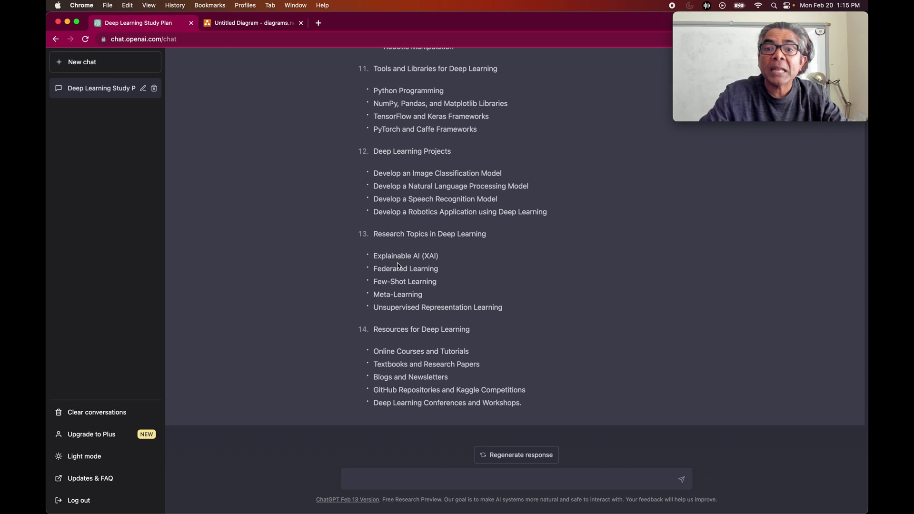
Submit "Create the detailed topics and subtopic list along with deeper topics for the deep learning study plan" and request the remainder with "continue".
{"action": "left_click", "coordinate": [457, 481]}
{"action": "type", "text": "Create the detailed topics and subtopic list along with deeper topics for the deep learning study plan"}
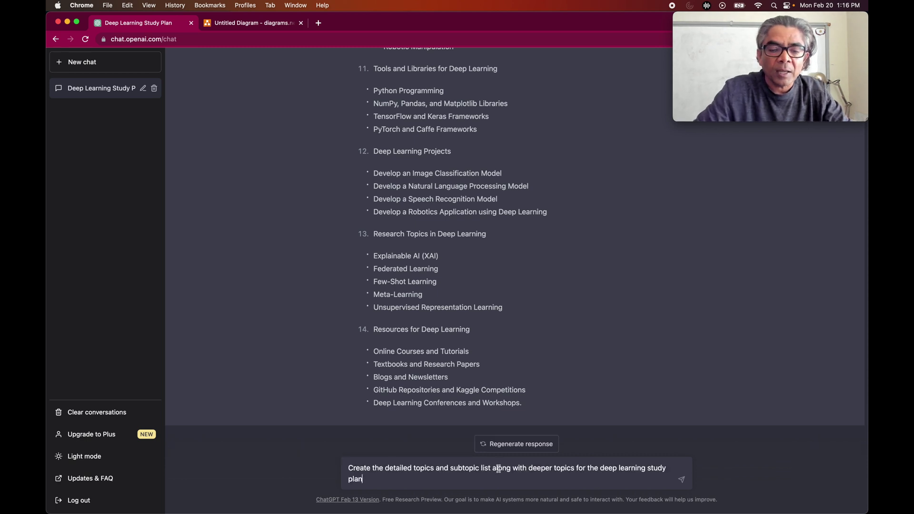
{"action": "left_click_drag", "start_coordinate": [492, 468], "coordinate": [582, 468]}
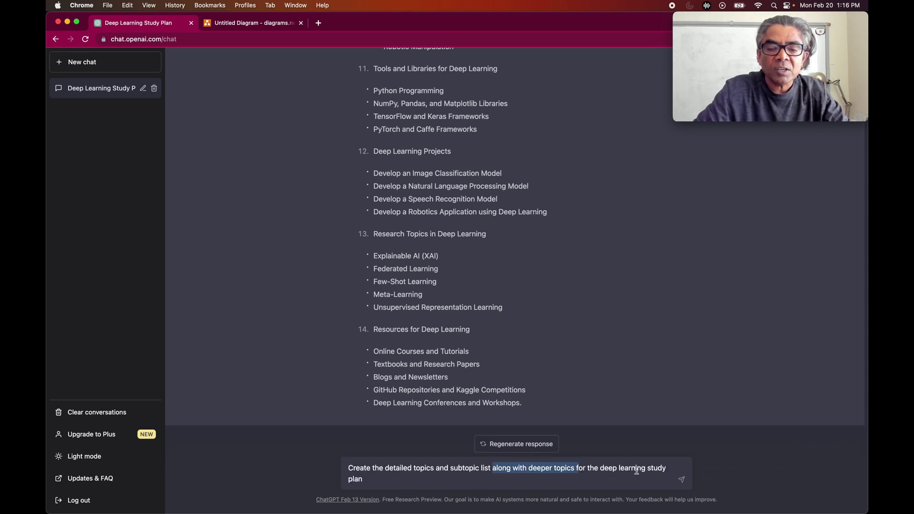
{"action": "left_click", "coordinate": [575, 482]}
{"action": "key", "text": "Return"}
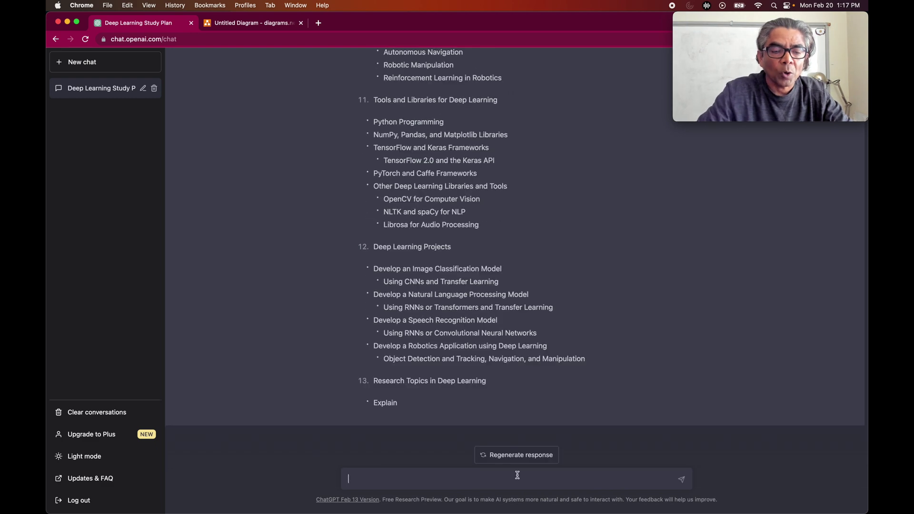
{"action": "type", "text": "continue"}
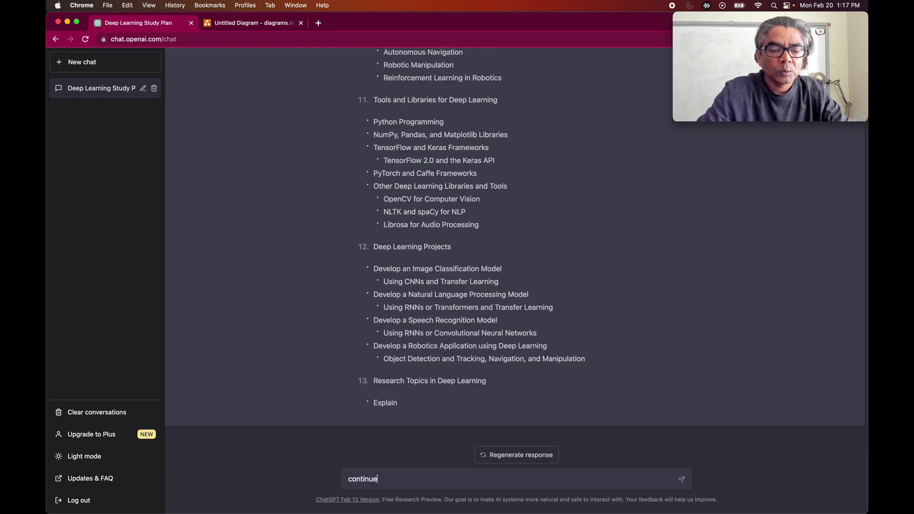
{"action": "key", "text": "Return"}
Compare the deeper topics response with the earlier topics and subtopics list, focusing on section order and level of detail.
{"action": "scroll", "coordinate": [488, 266], "scroll_direction": "up", "scroll_amount": 20}
{"action": "scroll", "coordinate": [490, 269], "scroll_direction": "up", "scroll_amount": 15}
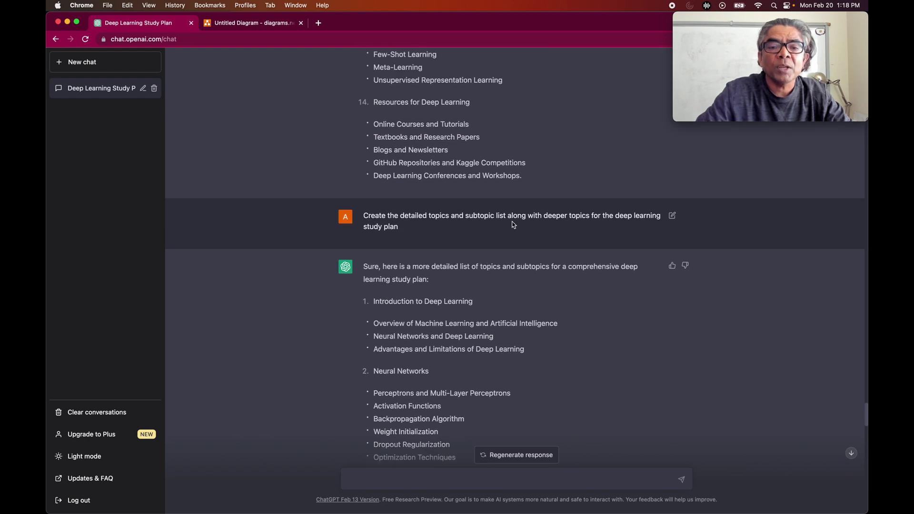
{"action": "left_click_drag", "start_coordinate": [527, 215], "coordinate": [591, 217]}
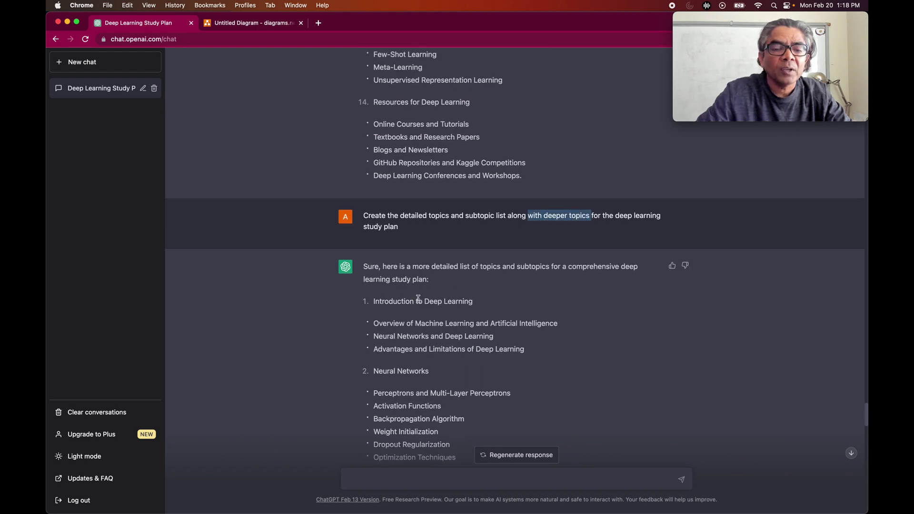
{"action": "scroll", "coordinate": [418, 298], "scroll_direction": "down", "scroll_amount": 2}
{"action": "scroll", "coordinate": [413, 328], "scroll_direction": "down", "scroll_amount": 2}
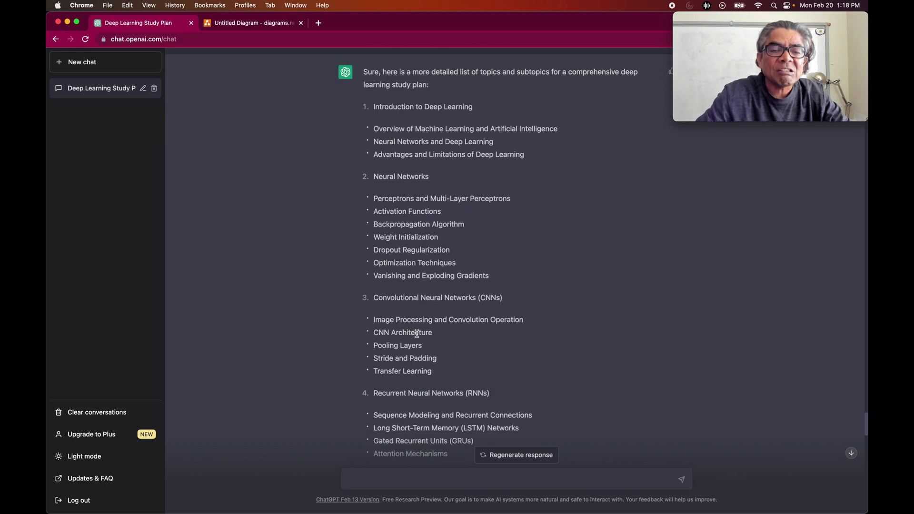
{"action": "scroll", "coordinate": [417, 333], "scroll_direction": "up", "scroll_amount": 1}
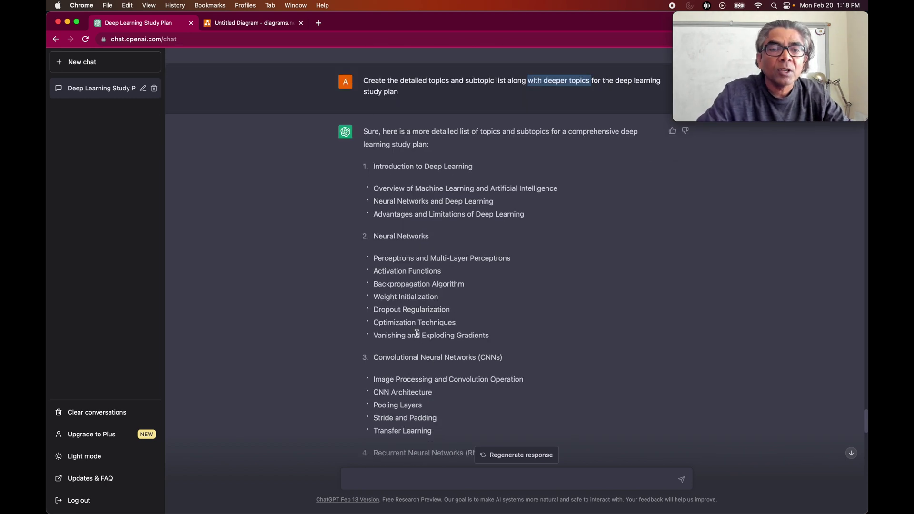
{"action": "scroll", "coordinate": [417, 333], "scroll_direction": "up", "scroll_amount": 6}
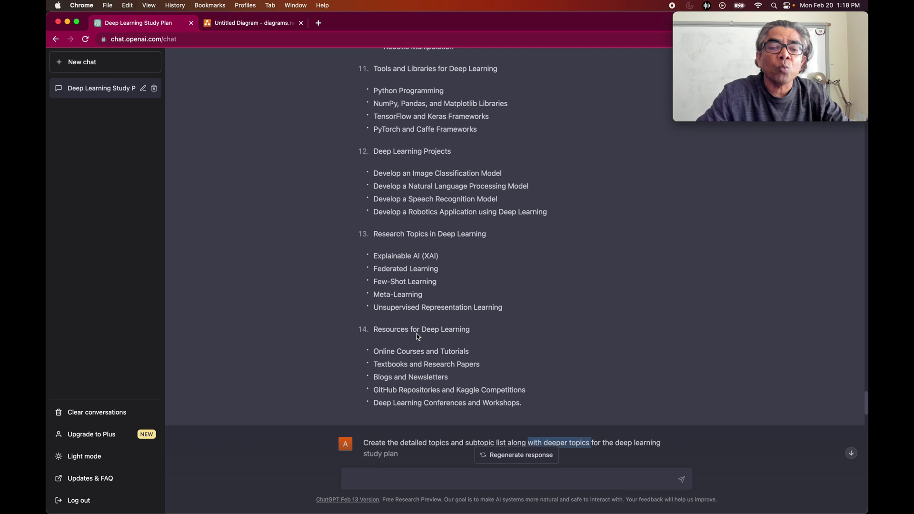
{"action": "scroll", "coordinate": [417, 336], "scroll_direction": "up", "scroll_amount": 10}
{"action": "scroll", "coordinate": [417, 336], "scroll_direction": "down", "scroll_amount": 8}
{"action": "scroll", "coordinate": [417, 336], "scroll_direction": "down", "scroll_amount": 10}
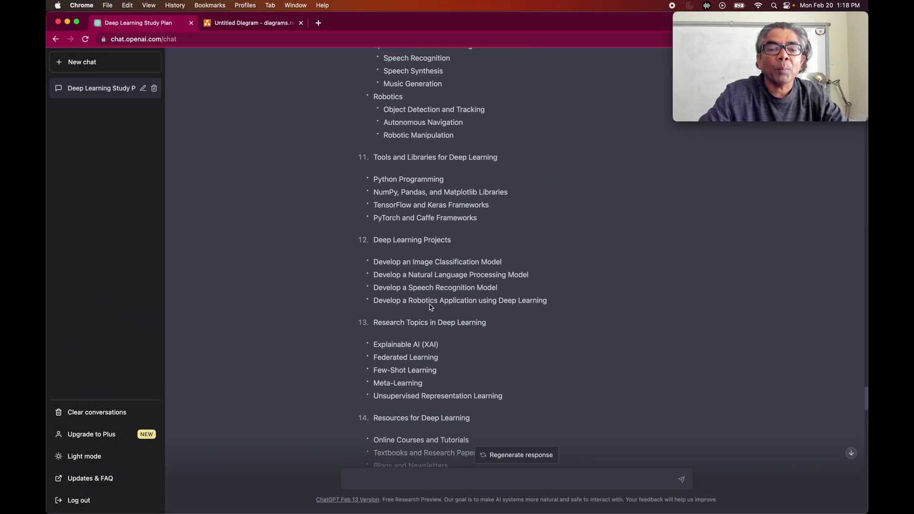
{"action": "scroll", "coordinate": [429, 304], "scroll_direction": "up", "scroll_amount": 20}
{"action": "scroll", "coordinate": [429, 304], "scroll_direction": "up", "scroll_amount": 20}
Compare the topics and subtopics list in the Google Docs document with the original response in the ChatGPT conversation.
{"action": "scroll", "coordinate": [429, 304], "scroll_direction": "down", "scroll_amount": 3}
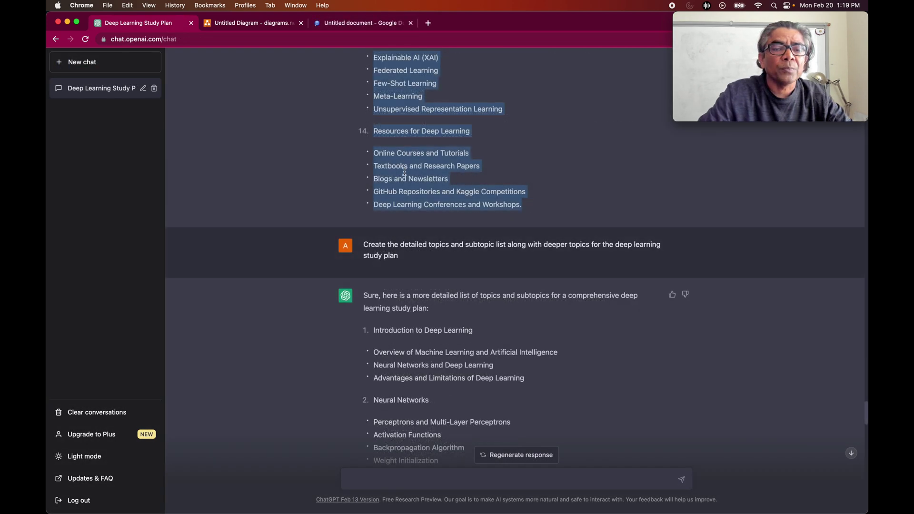
{"action": "scroll", "coordinate": [398, 154], "scroll_direction": "up", "scroll_amount": 3}
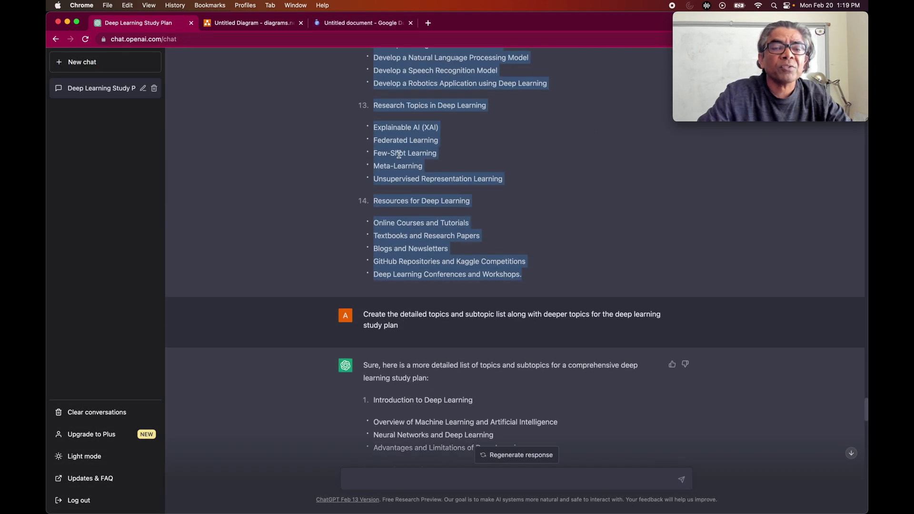
{"action": "left_click", "coordinate": [362, 23]}
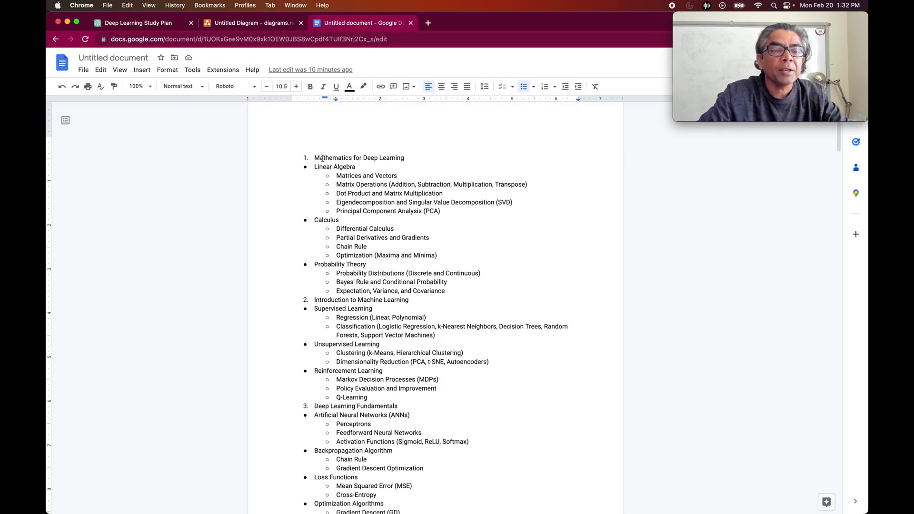
{"action": "left_click", "coordinate": [180, 27]}
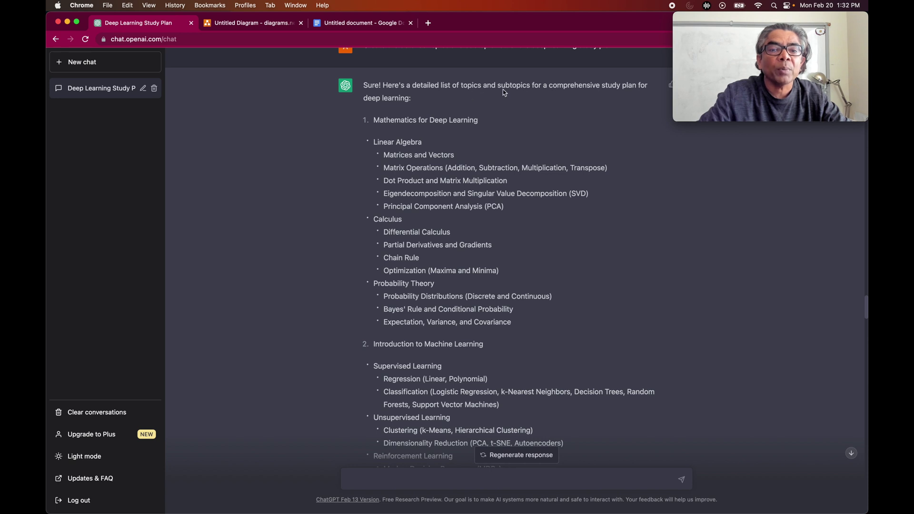
{"action": "left_click", "coordinate": [365, 27]}
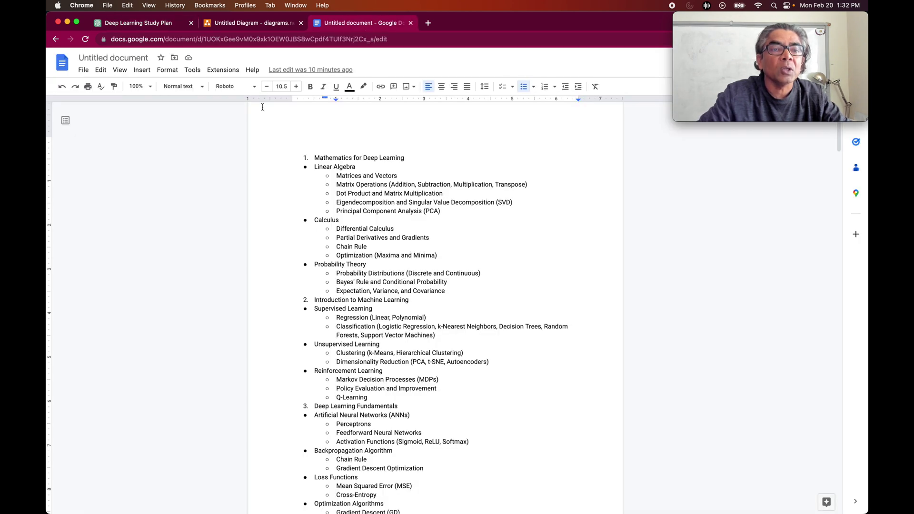
{"action": "left_click", "coordinate": [162, 28]}
{"action": "scroll", "coordinate": [444, 271], "scroll_direction": "down", "scroll_amount": 15}
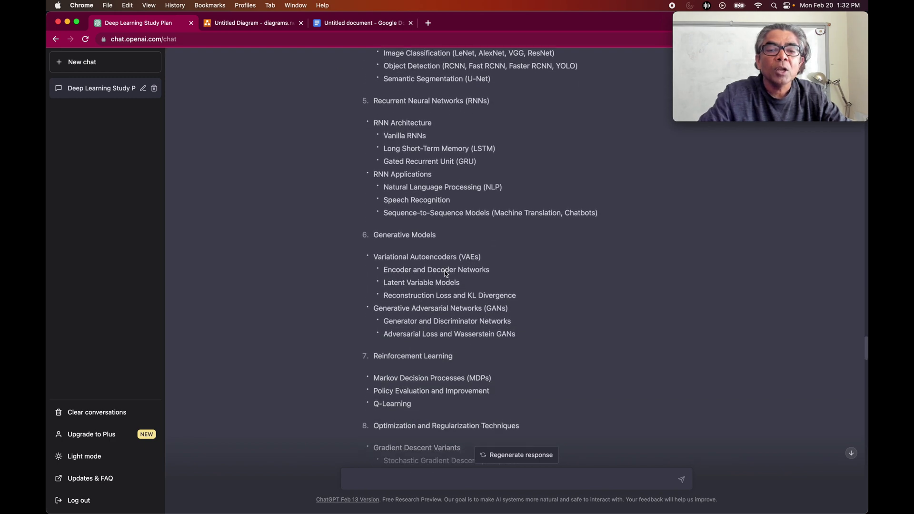
{"action": "scroll", "coordinate": [446, 273], "scroll_direction": "down", "scroll_amount": 20}
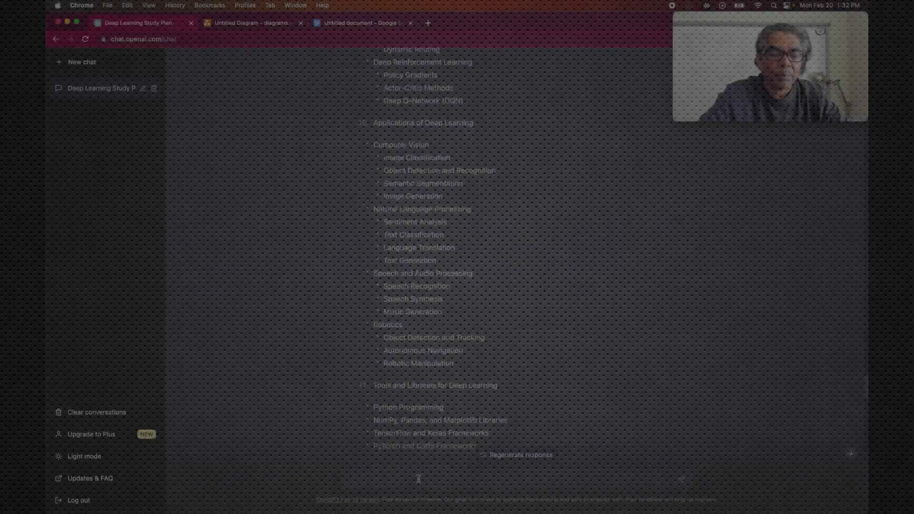
Ask "What is mindmap?" and submit "Create the mindmap for the previously described detailed topics and subtopic list for the deep learning study plan".
{"action": "type", "text": "What is ma"}
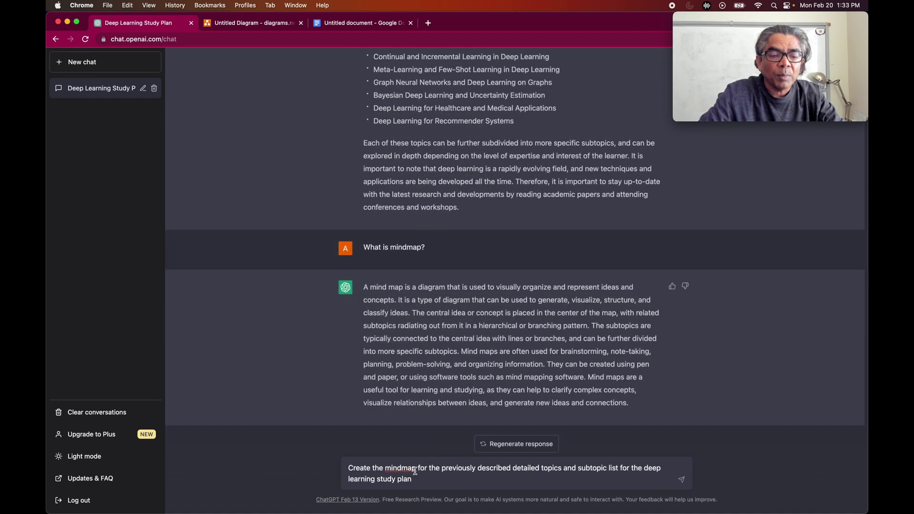
{"action": "double_click", "coordinate": [484, 468]}
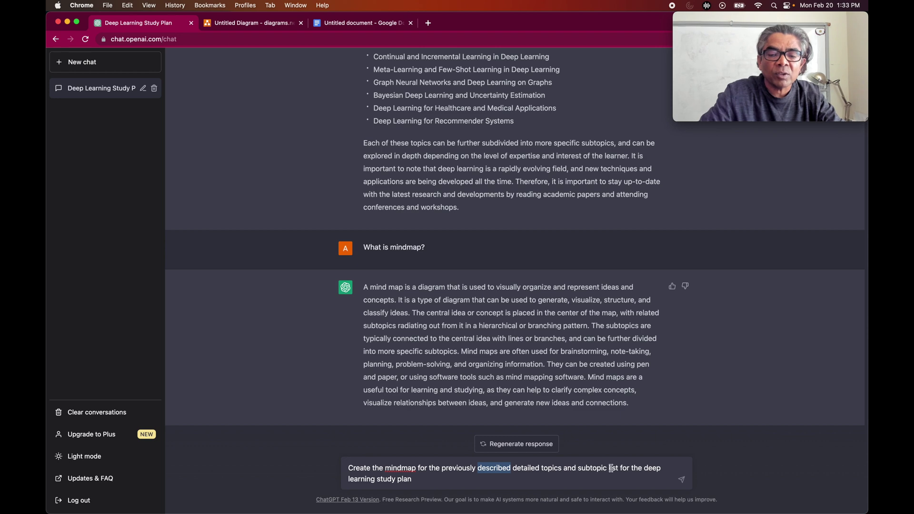
{"action": "left_click", "coordinate": [464, 482]}
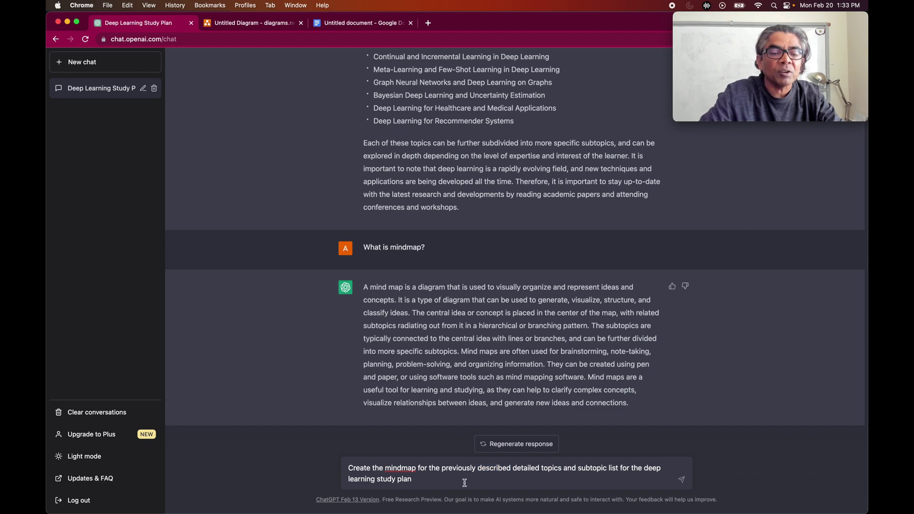
Read the reply to the mindmap request and examine the wording of the submitted prompt.
{"action": "left_click_drag", "start_coordinate": [363, 338], "coordinate": [480, 340]}
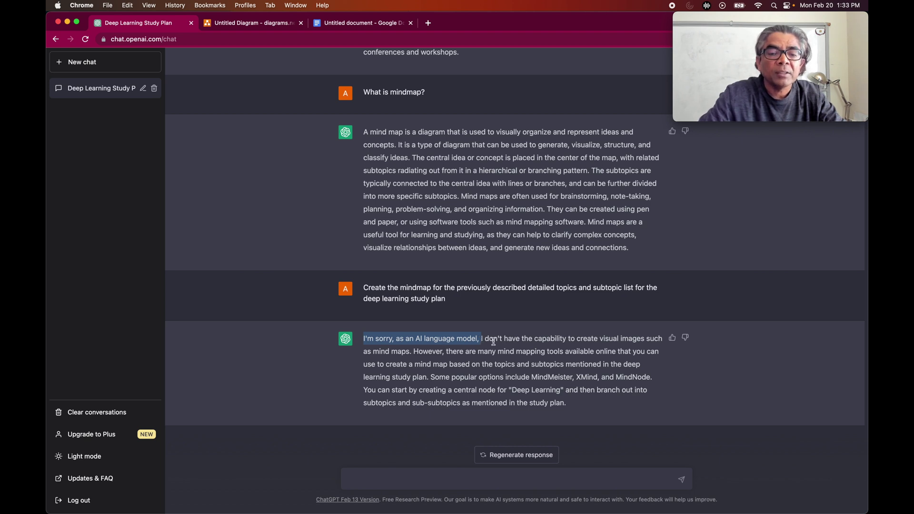
{"action": "left_click", "coordinate": [425, 341]}
{"action": "left_click_drag", "start_coordinate": [365, 289], "coordinate": [452, 304]}
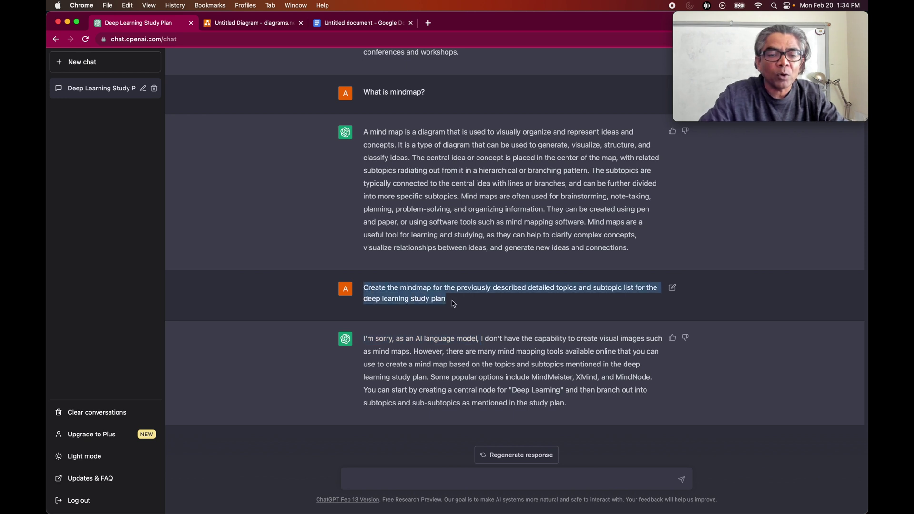
Submit the prompt "Lets create the simple mindmap for the previously described detailed topics and subtopic list for the deep learning study plan".
{"action": "left_click", "coordinate": [413, 480]}
{"action": "key", "text": "super+v"}
{"action": "type", "text": "Lets create the simple"}
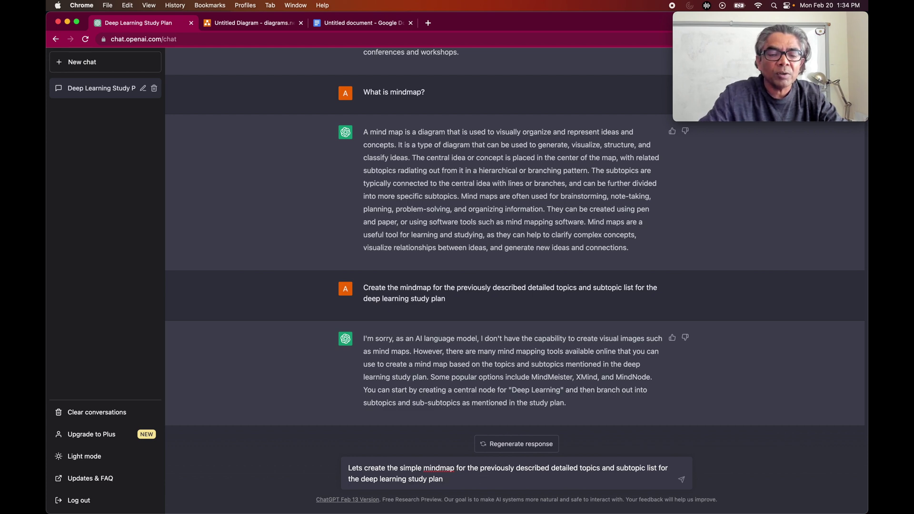
{"action": "key", "text": "Return"}
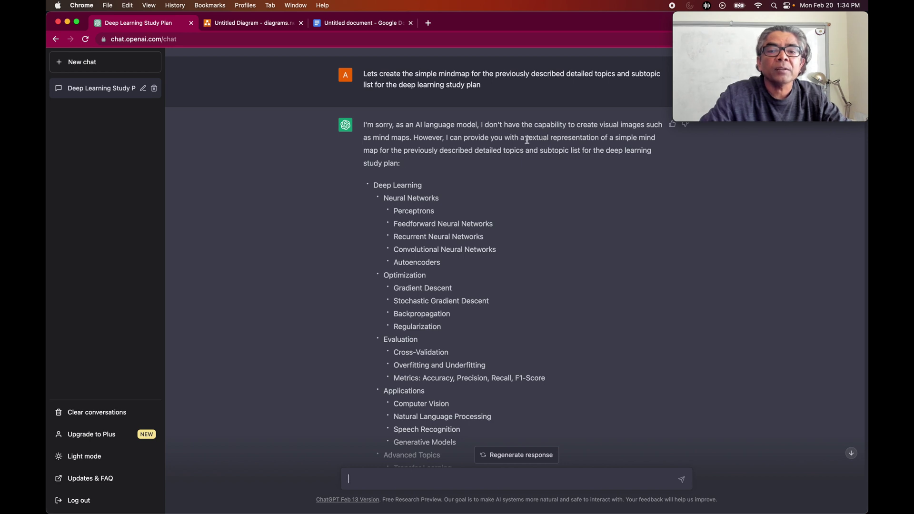
{"action": "left_click_drag", "start_coordinate": [524, 137], "coordinate": [385, 152]}
{"action": "left_click", "coordinate": [384, 151]}
Submit the previous prompt reworded as "Let's create the simple text mindmap", adding "Can you give me the mindmap in the PlantUML format.".
{"action": "left_click_drag", "start_coordinate": [483, 88], "coordinate": [345, 75]}
{"action": "scroll", "coordinate": [486, 166], "scroll_direction": "down", "scroll_amount": 10}
{"action": "left_click", "coordinate": [388, 478]}
{"action": "key", "text": "super+v"}
{"action": "type", "text": "'"}
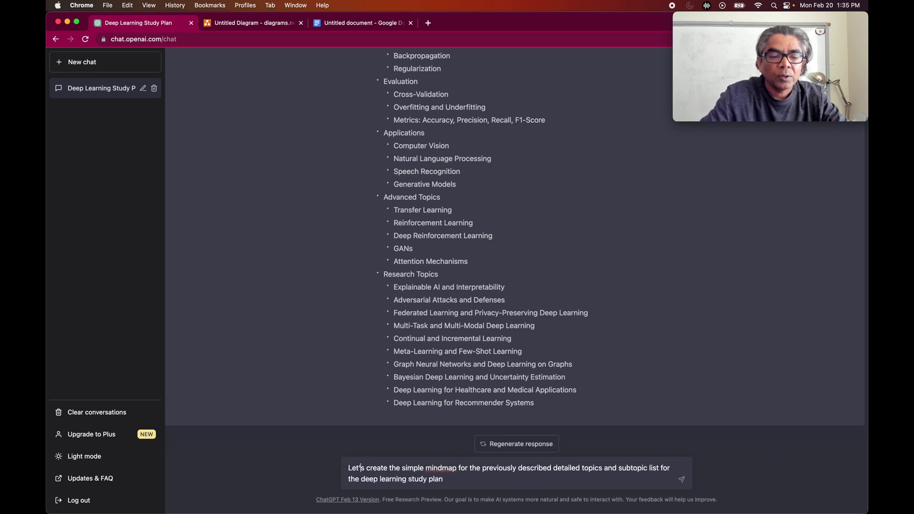
{"action": "type", "text": "text"}
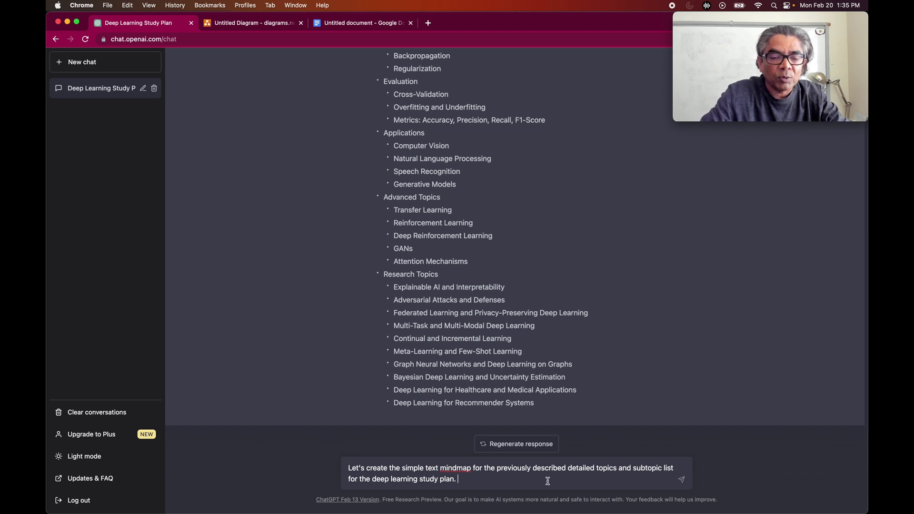
{"action": "type", "text": "Can you give me the mindmap in the PlantUML format"}
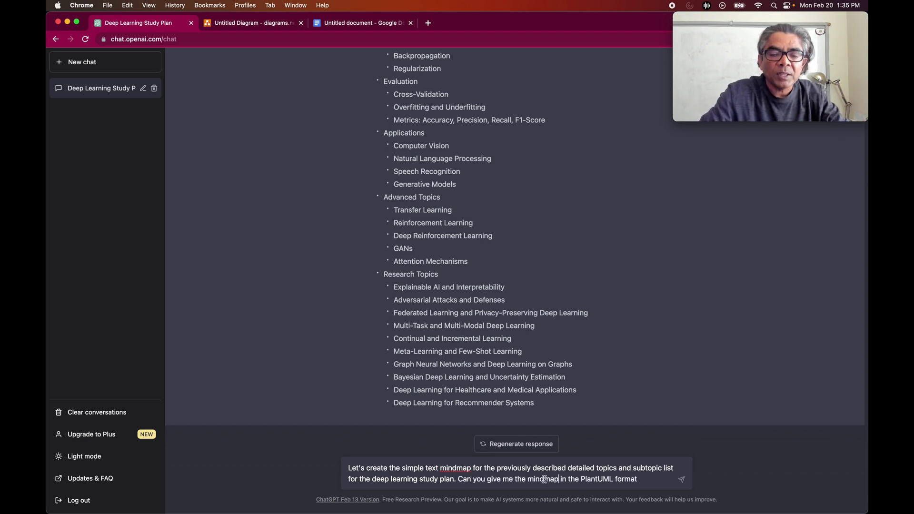
{"action": "key", "text": "Return"}
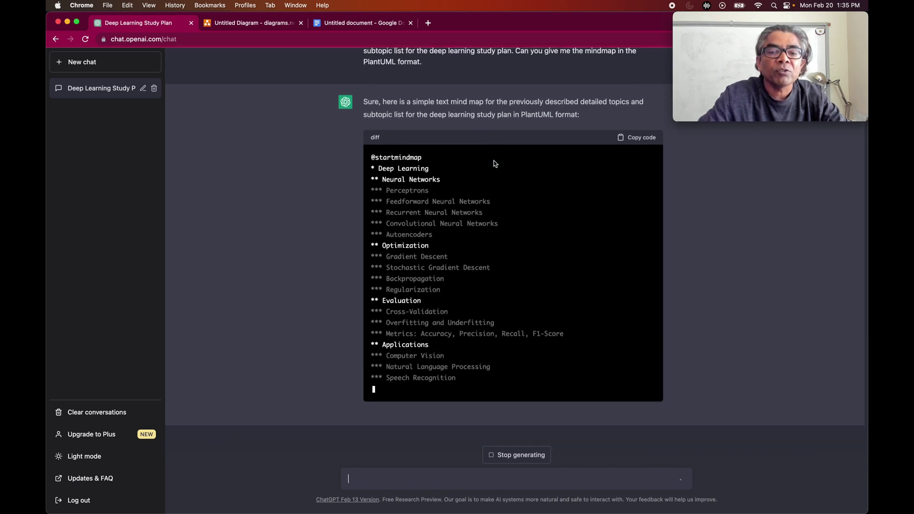
{"action": "scroll", "coordinate": [506, 113], "scroll_direction": "up", "scroll_amount": 5}
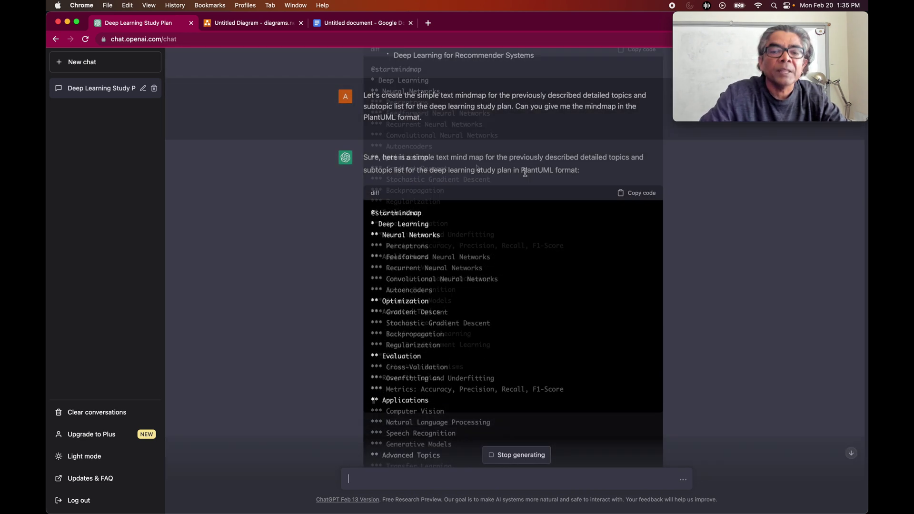
{"action": "left_click_drag", "start_coordinate": [522, 170], "coordinate": [551, 169]}
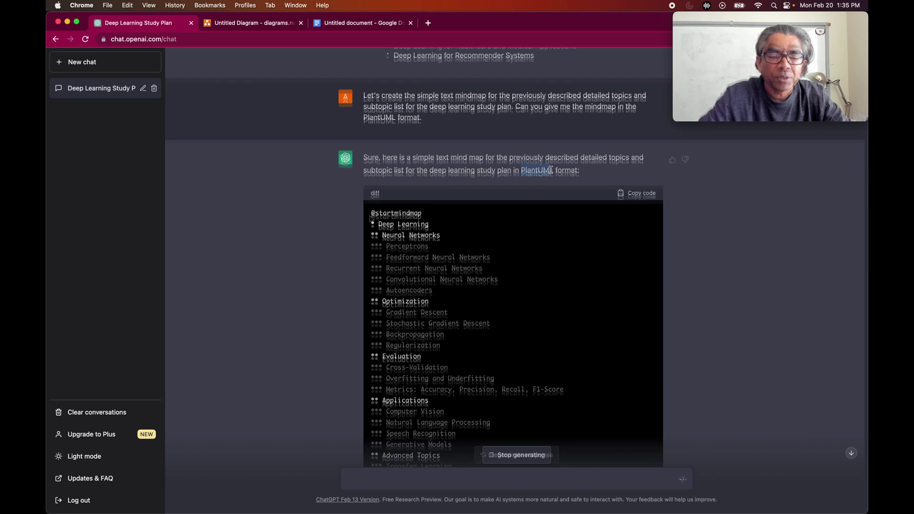
{"action": "left_click_drag", "start_coordinate": [372, 216], "coordinate": [420, 216]}
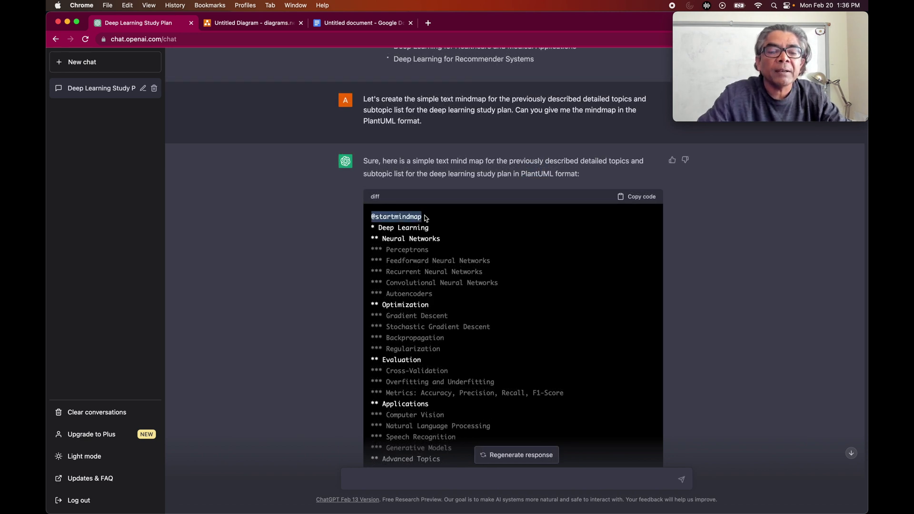
{"action": "left_click", "coordinate": [410, 234]}
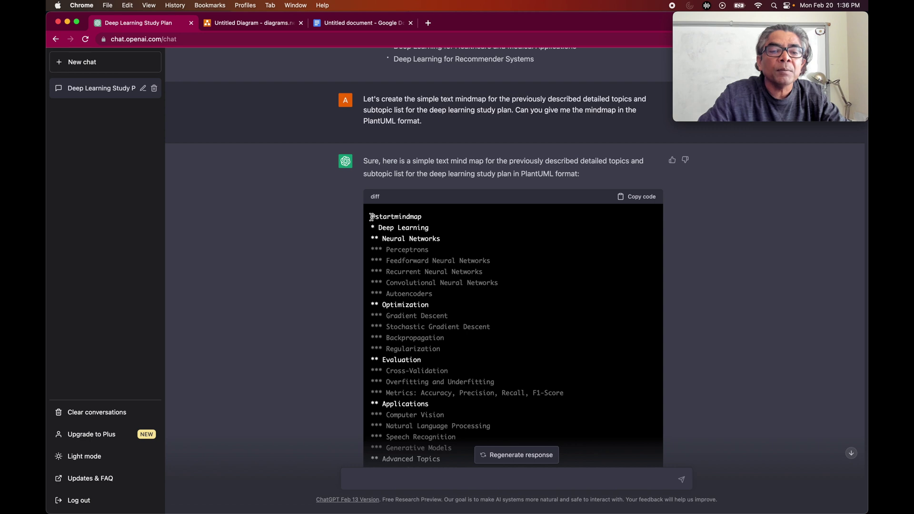
{"action": "left_click_drag", "start_coordinate": [372, 217], "coordinate": [426, 218]}
{"action": "left_click_drag", "start_coordinate": [521, 173], "coordinate": [548, 175]}
{"action": "left_click", "coordinate": [498, 208]}
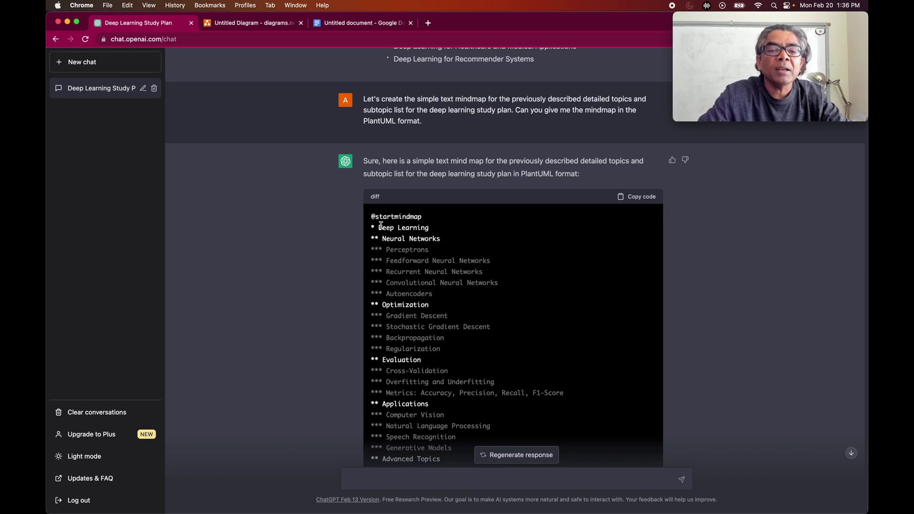
Compare the topics and subtopics list in the Google Docs document with the PlantUML mindmap code in the ChatGPT reply.
{"action": "left_click", "coordinate": [361, 23]}
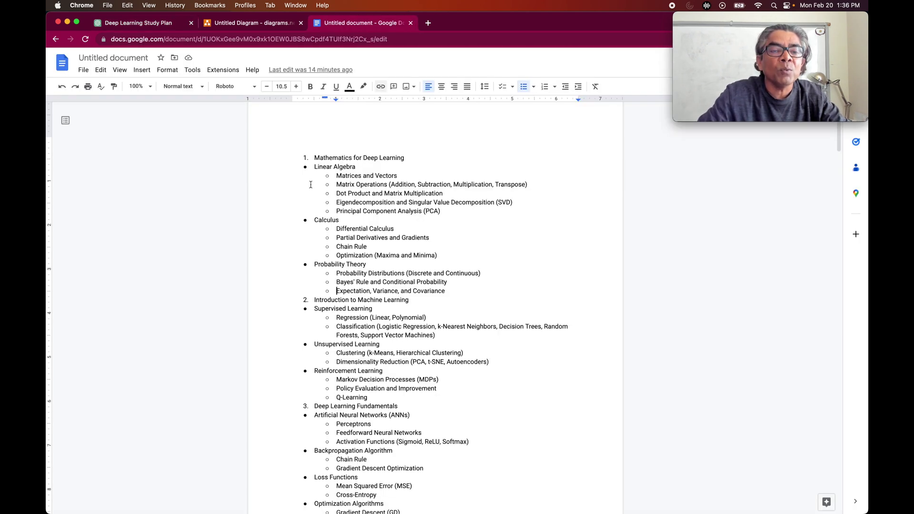
{"action": "left_click_drag", "start_coordinate": [310, 158], "coordinate": [349, 247]}
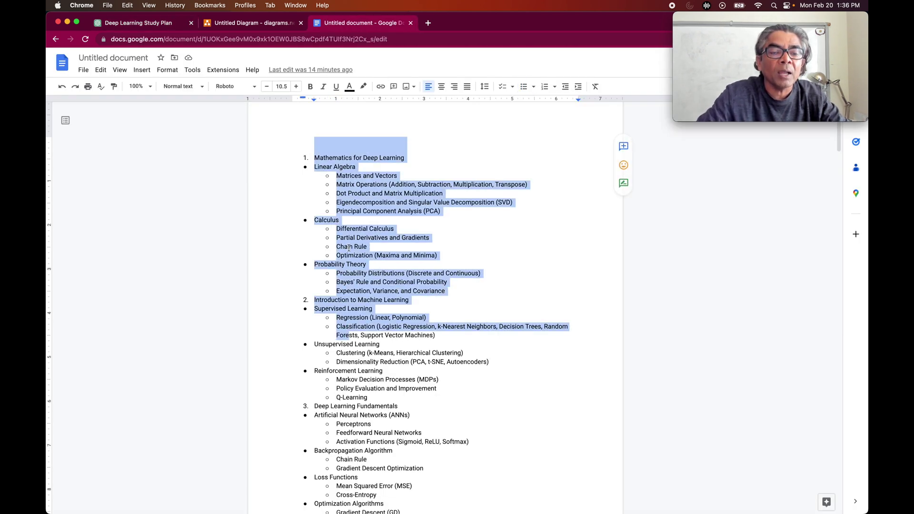
{"action": "left_click", "coordinate": [358, 204]}
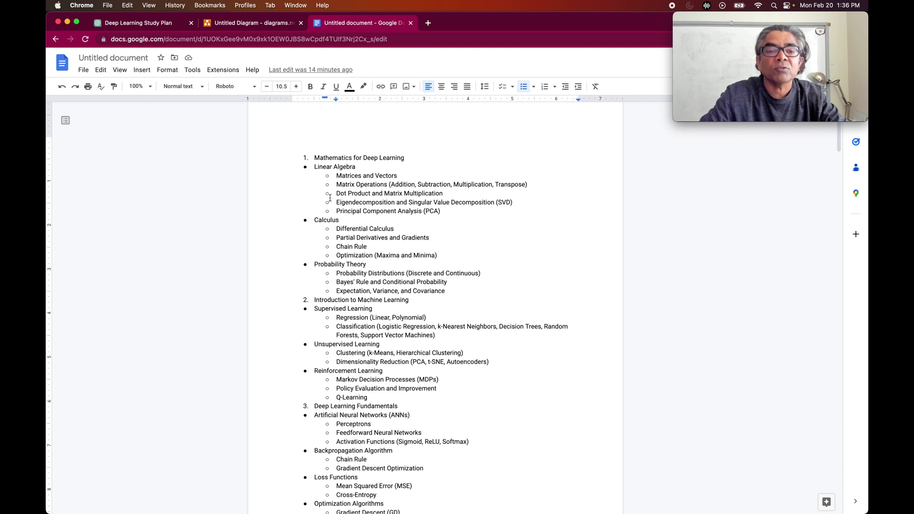
{"action": "key", "text": "ctrl+Tab"}
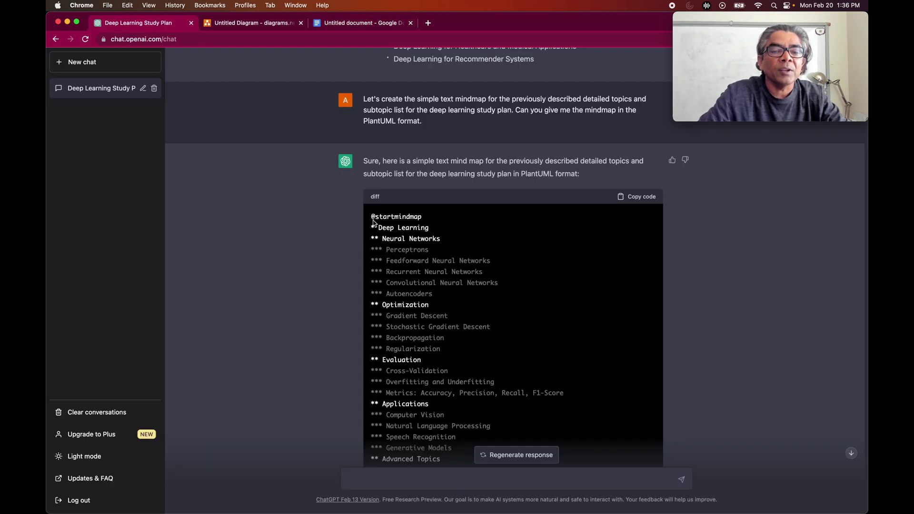
{"action": "left_click_drag", "start_coordinate": [370, 218], "coordinate": [384, 363]}
{"action": "left_click", "coordinate": [331, 21]}
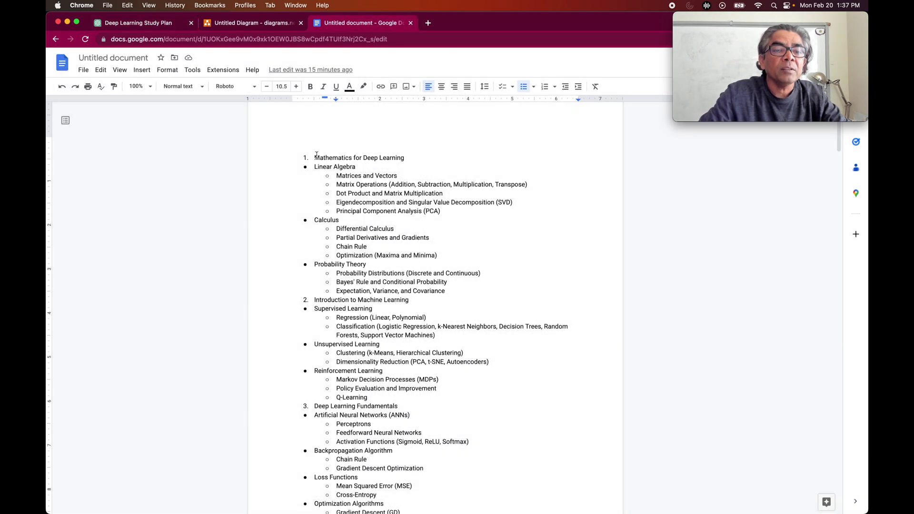
{"action": "scroll", "coordinate": [390, 340], "scroll_direction": "down", "scroll_amount": 5}
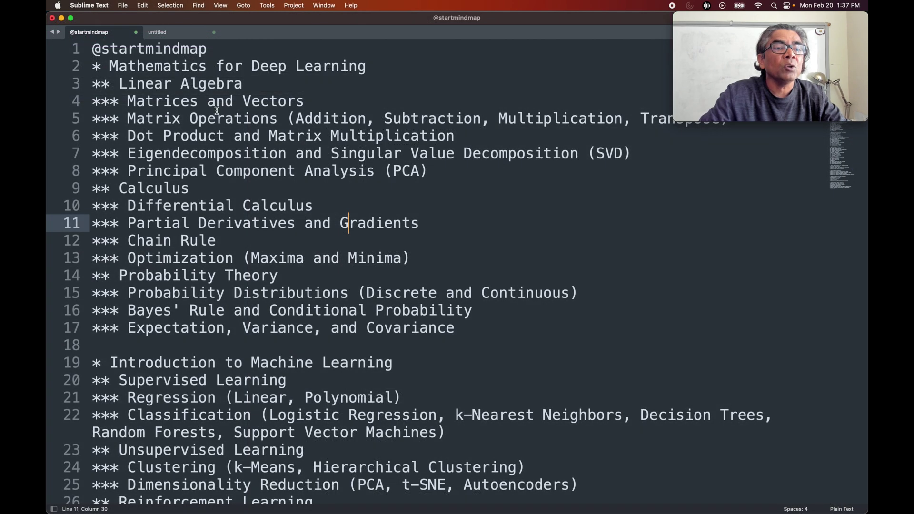
{"action": "left_click_drag", "start_coordinate": [95, 48], "coordinate": [206, 47]}
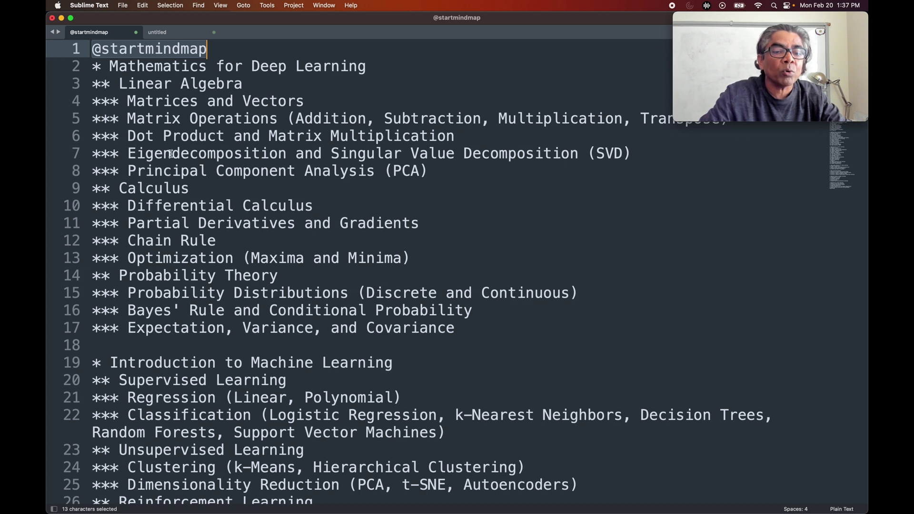
{"action": "double_click", "coordinate": [114, 415]}
{"action": "scroll", "coordinate": [269, 312], "scroll_direction": "down", "scroll_amount": 5}
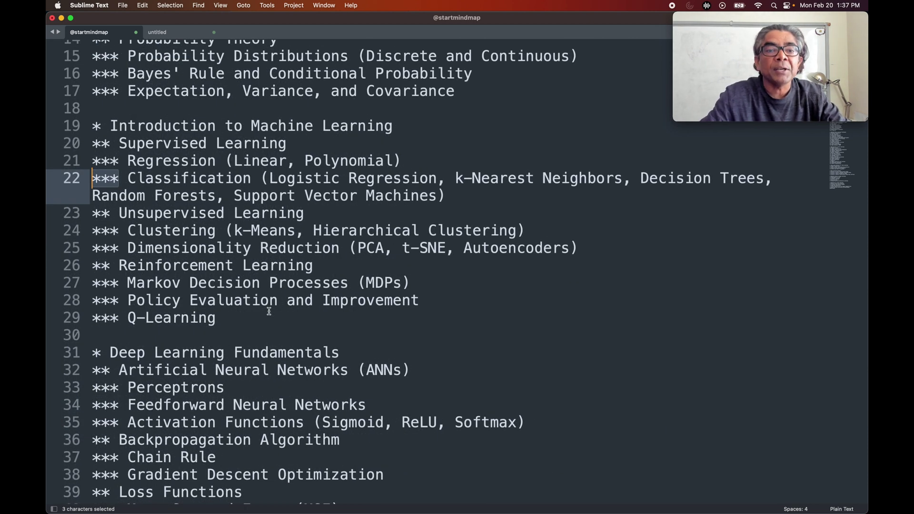
{"action": "left_click", "coordinate": [312, 284]}
{"action": "scroll", "coordinate": [312, 283], "scroll_direction": "up", "scroll_amount": 5}
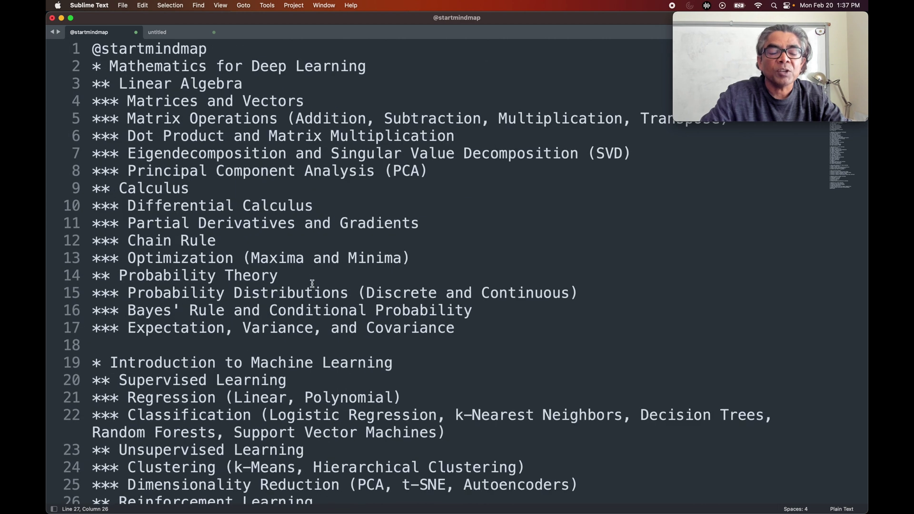
{"action": "left_click", "coordinate": [312, 285]}
{"action": "key", "text": "super+a"}
{"action": "key", "text": "super+c"}
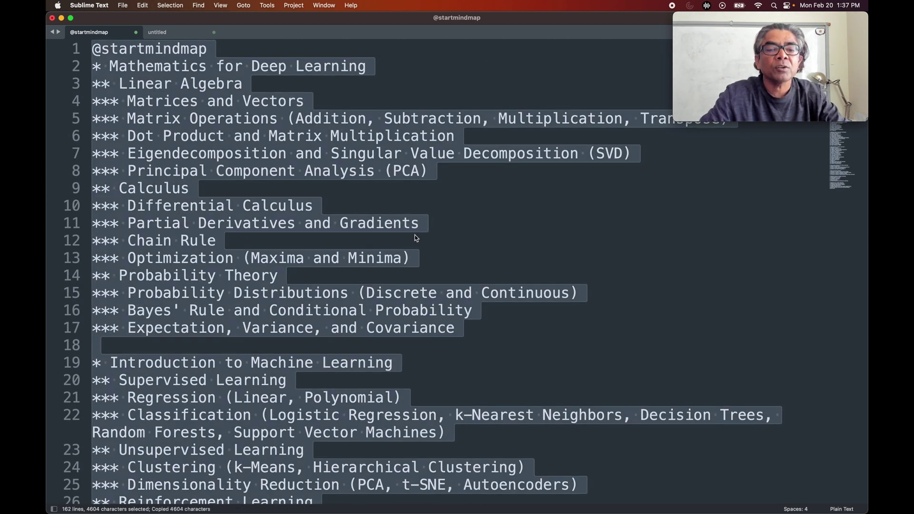
Return to Chrome and open draw.io in a new tab.
{"action": "key", "text": "super+Tab"}
{"action": "key", "text": "super+t"}
{"action": "type", "text": "draw.io"}
{"action": "key", "text": "Return"}
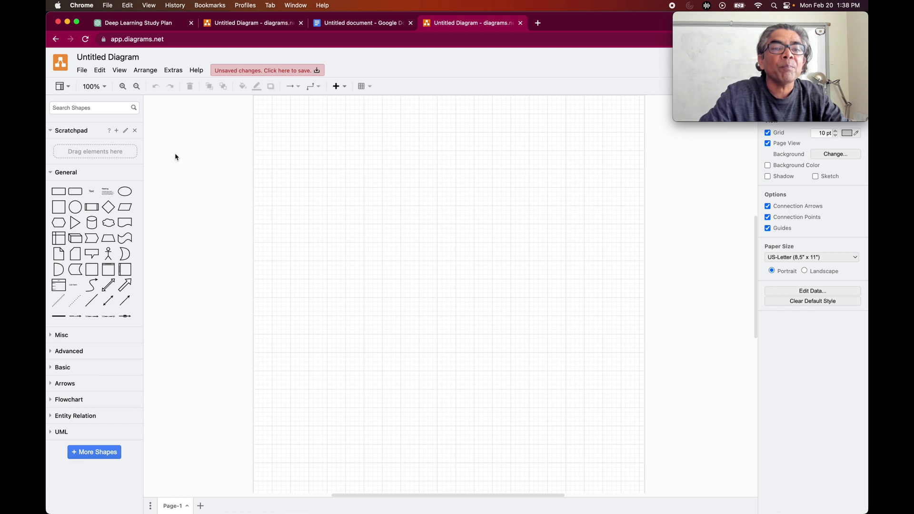
Open the PlantUML insertion dialog for the blank diagram and clear its sample code.
{"action": "left_click", "coordinate": [150, 71]}
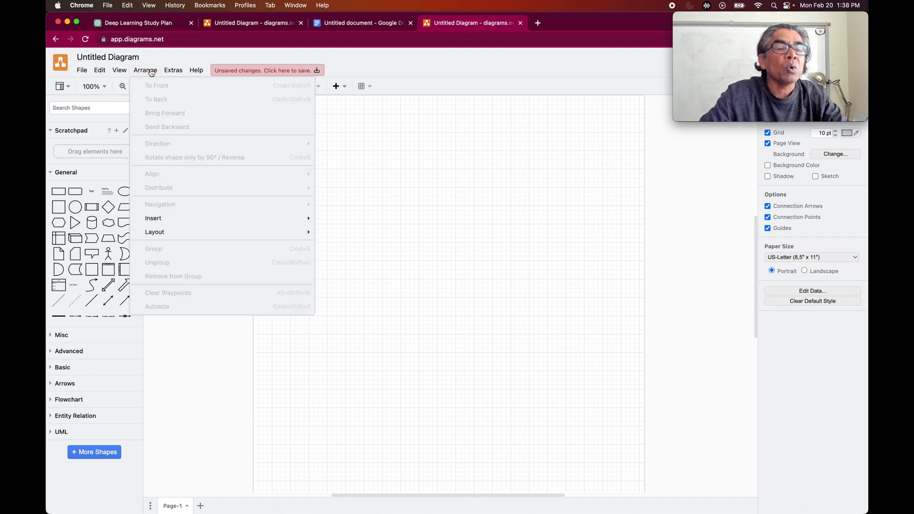
{"action": "mouse_move", "coordinate": [164, 218]}
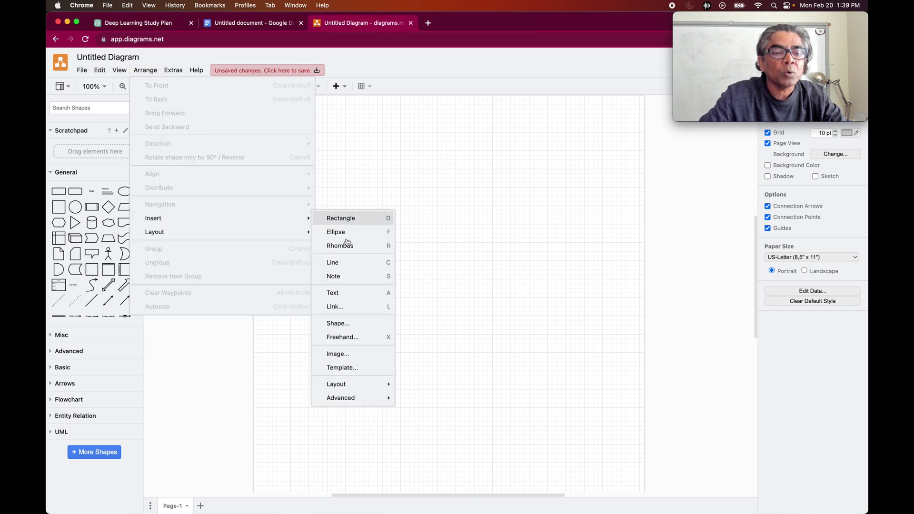
{"action": "mouse_move", "coordinate": [351, 384]}
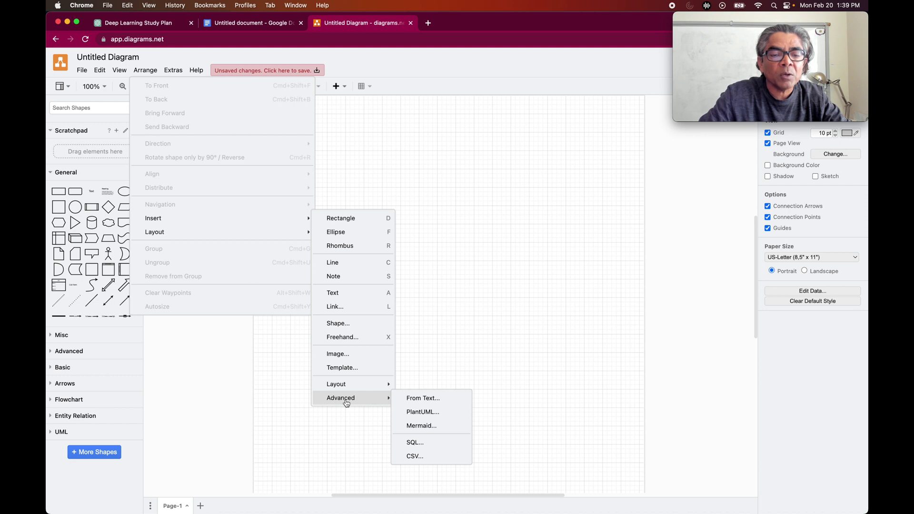
{"action": "left_click", "coordinate": [427, 413]}
{"action": "key", "text": "super+a"}
{"action": "key", "text": "BackSpace"}
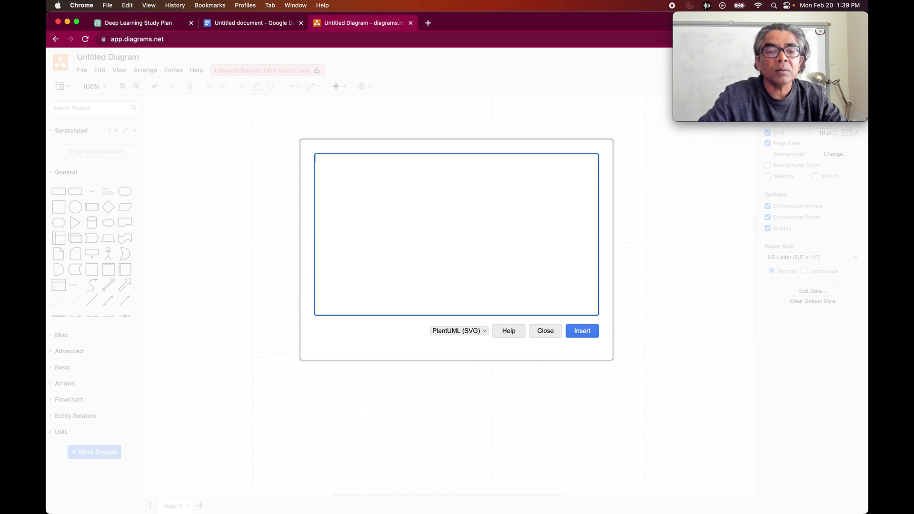
{"action": "key", "text": "super+v"}
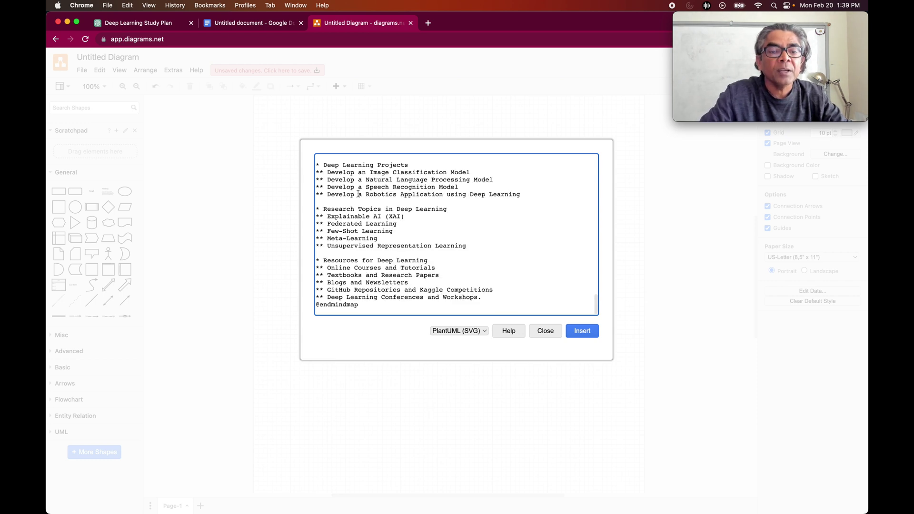
{"action": "scroll", "coordinate": [358, 267], "scroll_direction": "up", "scroll_amount": 20}
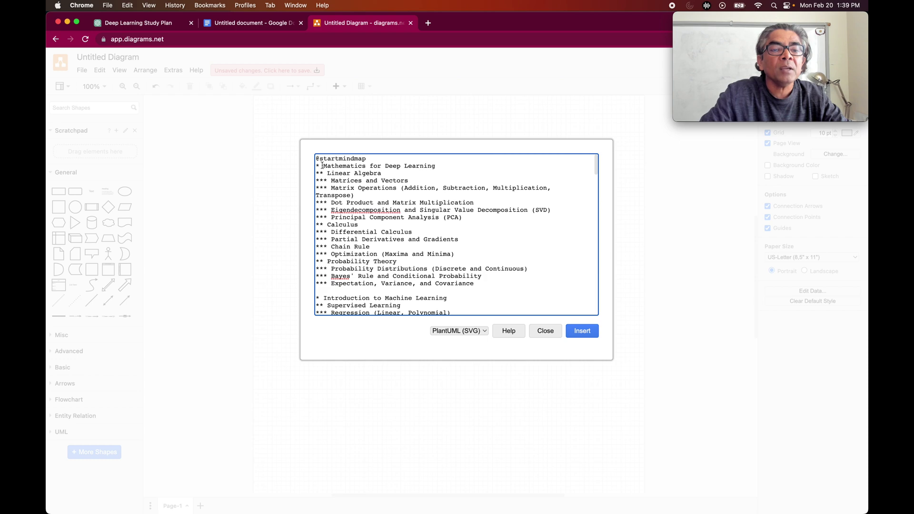
{"action": "scroll", "coordinate": [366, 233], "scroll_direction": "down", "scroll_amount": 20}
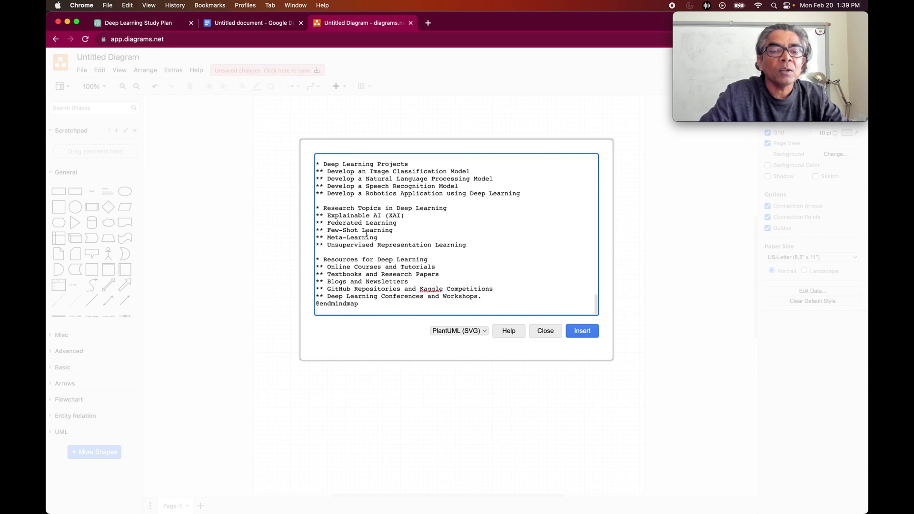
{"action": "left_click", "coordinate": [581, 330]}
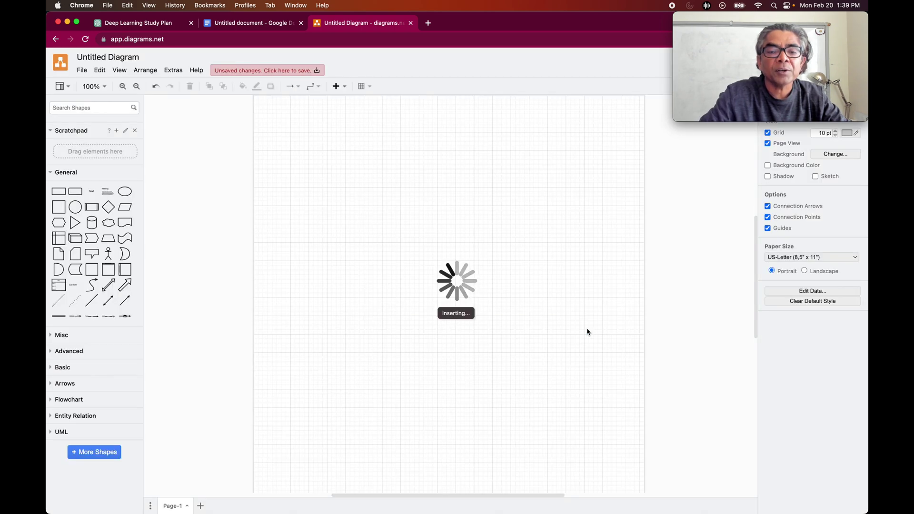
Look through the inserted mindmap's branches, from Mathematics for Deep Learning down to the neural network topics.
{"action": "scroll", "coordinate": [587, 330], "scroll_direction": "down", "scroll_amount": 7}
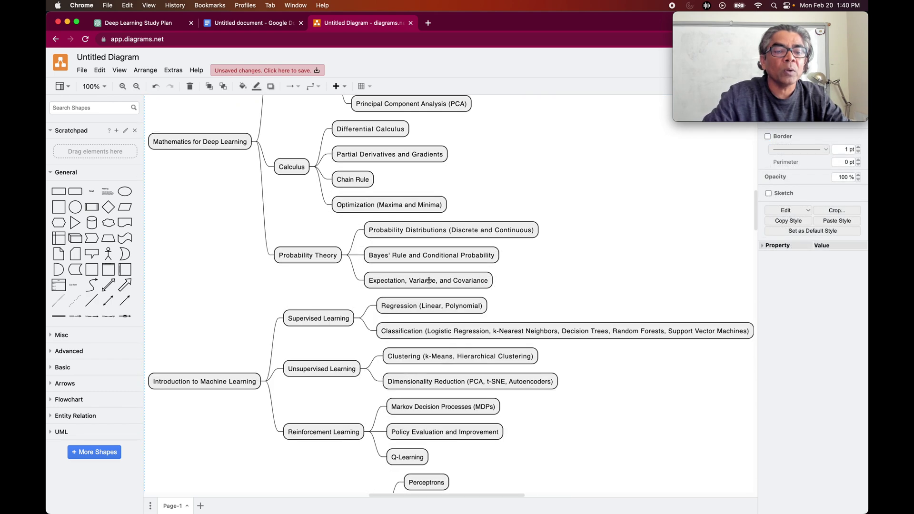
{"action": "scroll", "coordinate": [428, 280], "scroll_direction": "down", "scroll_amount": 11}
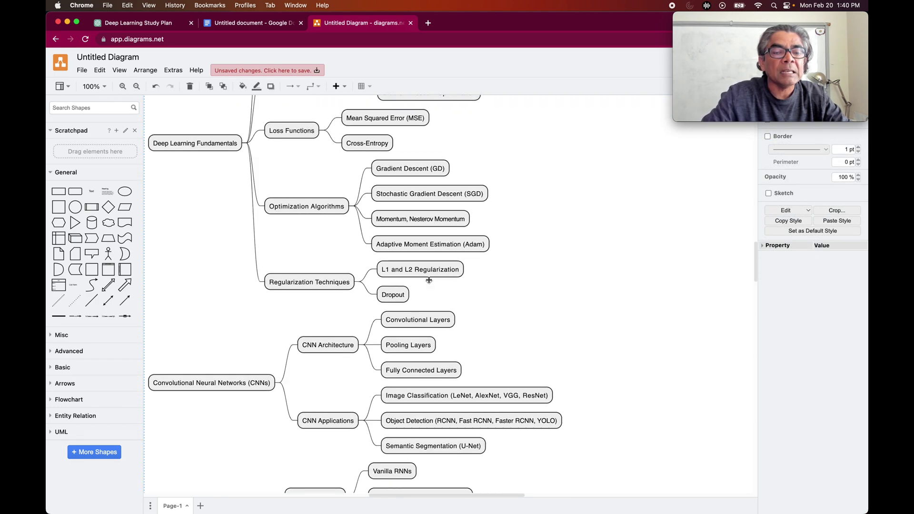
{"action": "scroll", "coordinate": [429, 279], "scroll_direction": "up", "scroll_amount": 20}
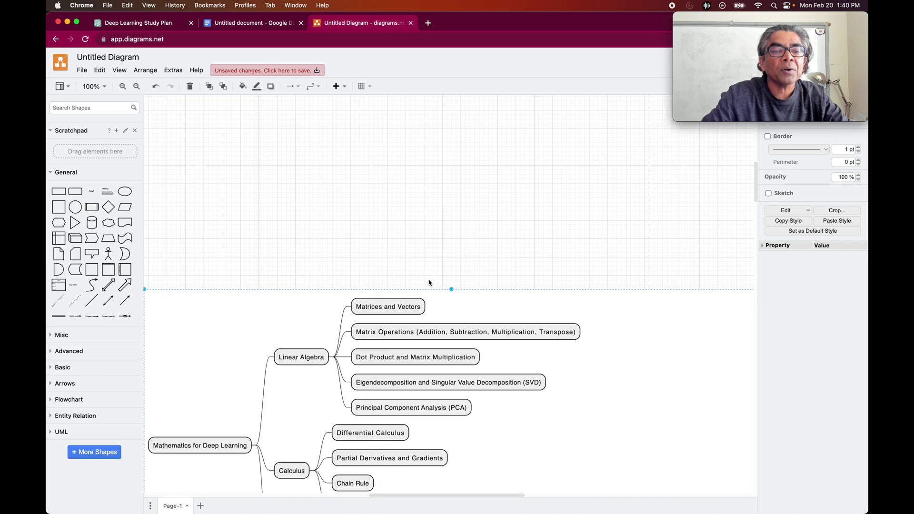
{"action": "scroll", "coordinate": [502, 298], "scroll_direction": "down", "scroll_amount": 2}
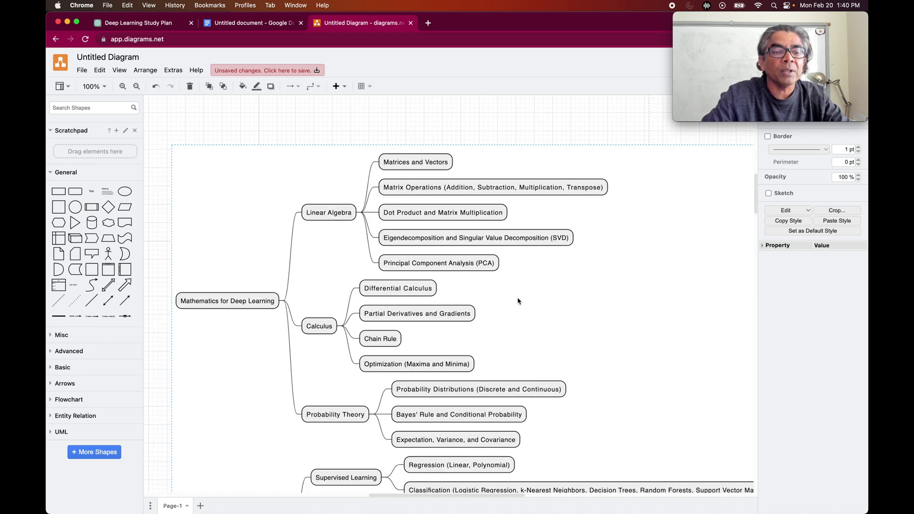
{"action": "scroll", "coordinate": [456, 316], "scroll_direction": "down", "scroll_amount": 15}
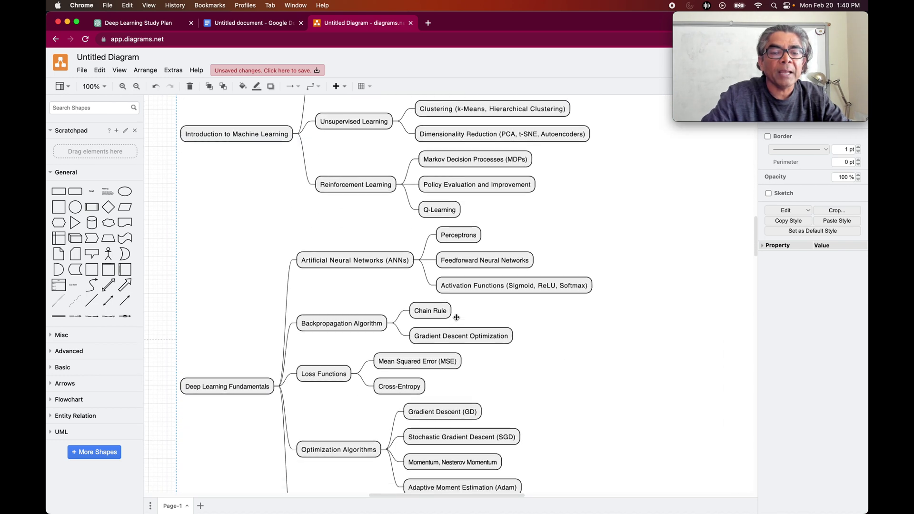
Export the mindmap as a PNG image with a transparent background and a copy of the diagram included.
{"action": "scroll", "coordinate": [455, 317], "scroll_direction": "down", "scroll_amount": 5}
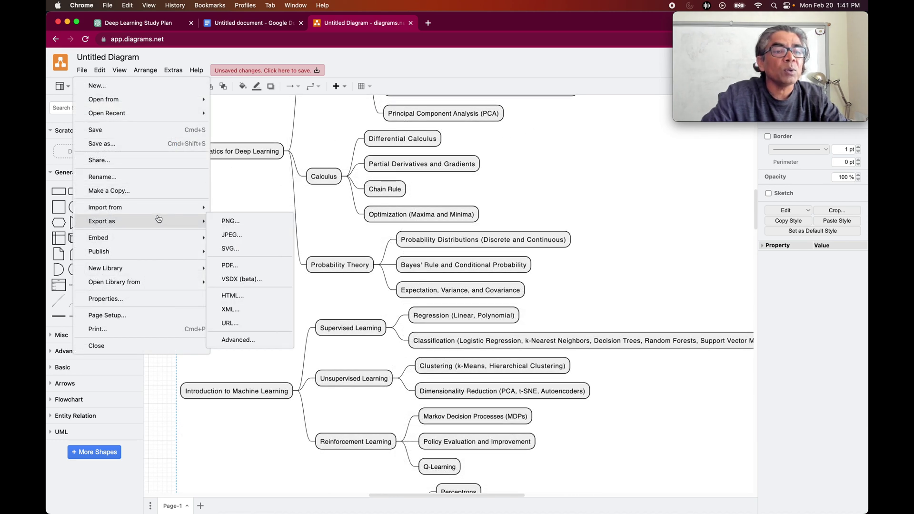
{"action": "left_click", "coordinate": [239, 221]}
{"action": "left_click", "coordinate": [384, 225]}
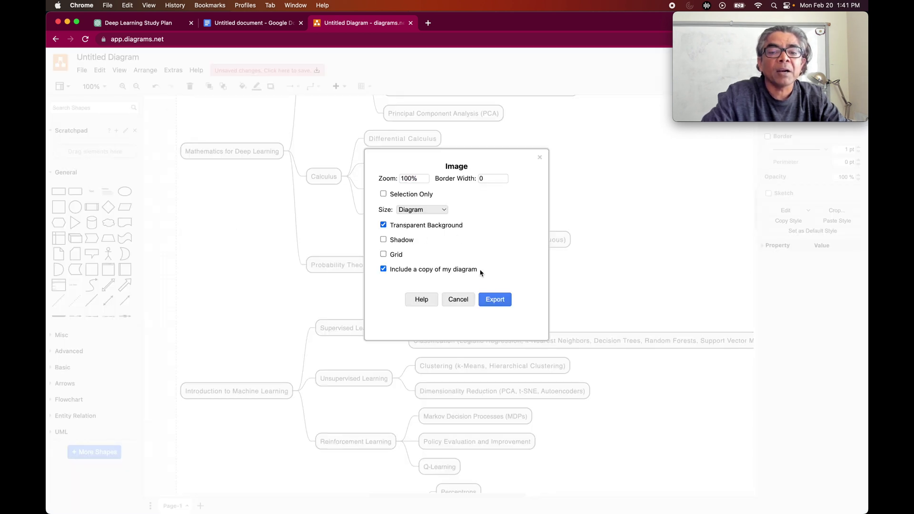
{"action": "left_click", "coordinate": [485, 298]}
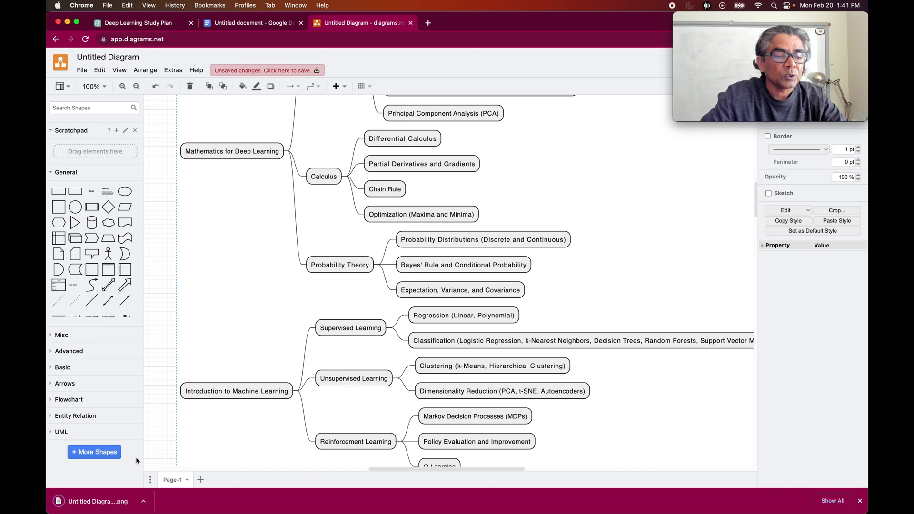
Open the exported Untitled Diagram.drawio.png and look through the mindmap from Mathematics for Deep Learning to Resources for Deep Learning.
{"action": "left_click", "coordinate": [92, 502]}
{"action": "scroll", "coordinate": [506, 220], "scroll_direction": "down", "scroll_amount": 20}
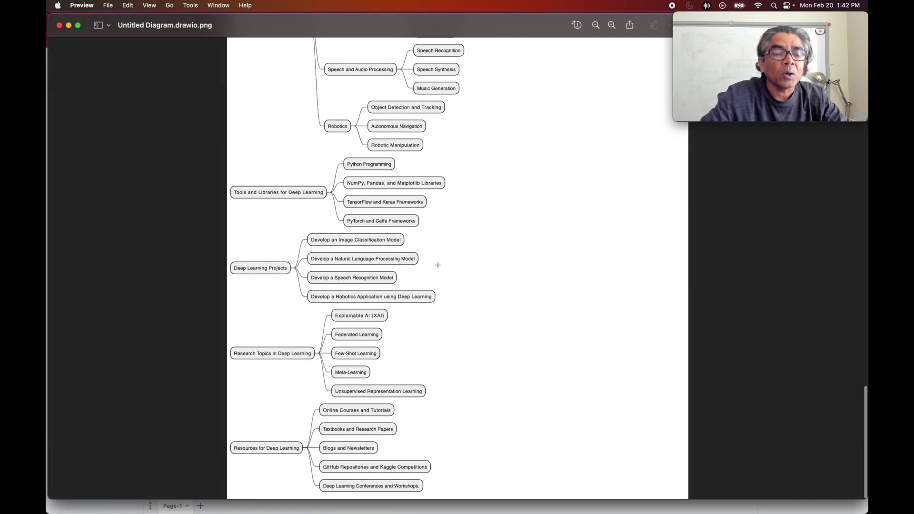
{"action": "scroll", "coordinate": [438, 265], "scroll_direction": "up", "scroll_amount": 15}
{"action": "scroll", "coordinate": [438, 265], "scroll_direction": "up", "scroll_amount": 15}
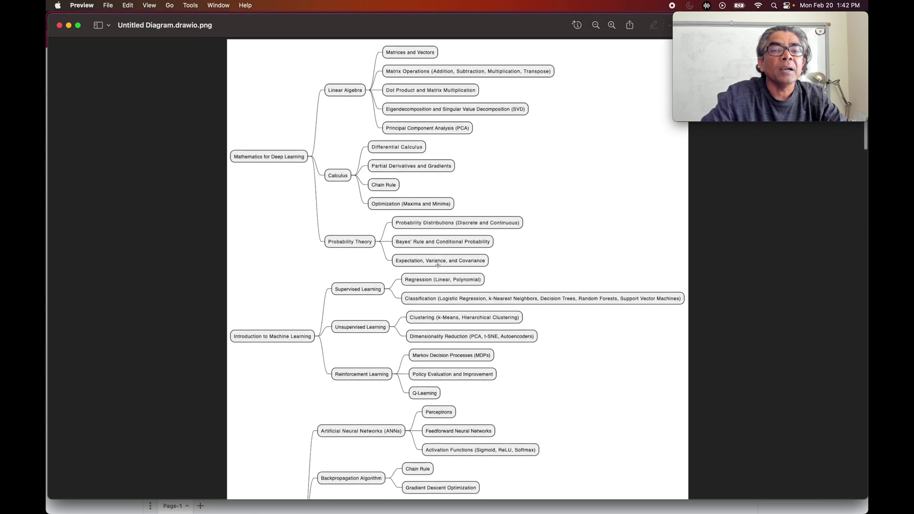
{"action": "scroll", "coordinate": [456, 121], "scroll_direction": "down", "scroll_amount": 20}
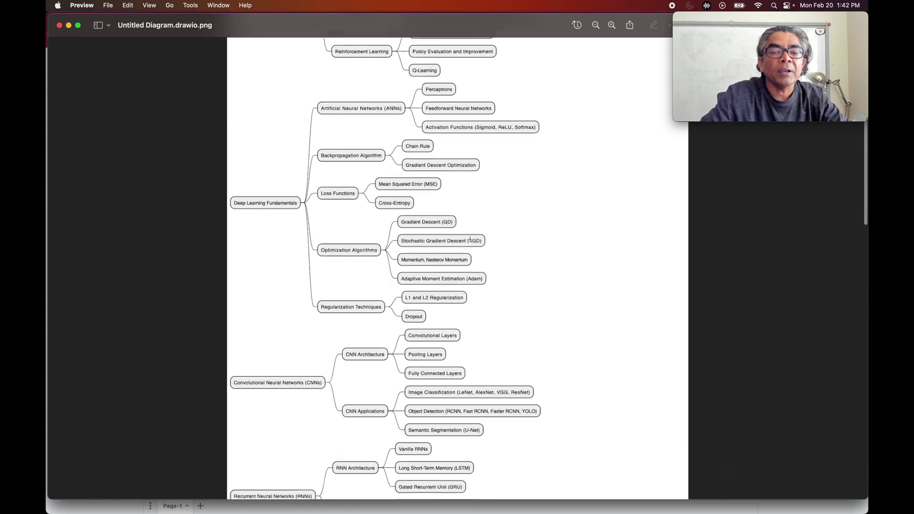
{"action": "scroll", "coordinate": [469, 239], "scroll_direction": "up", "scroll_amount": 10}
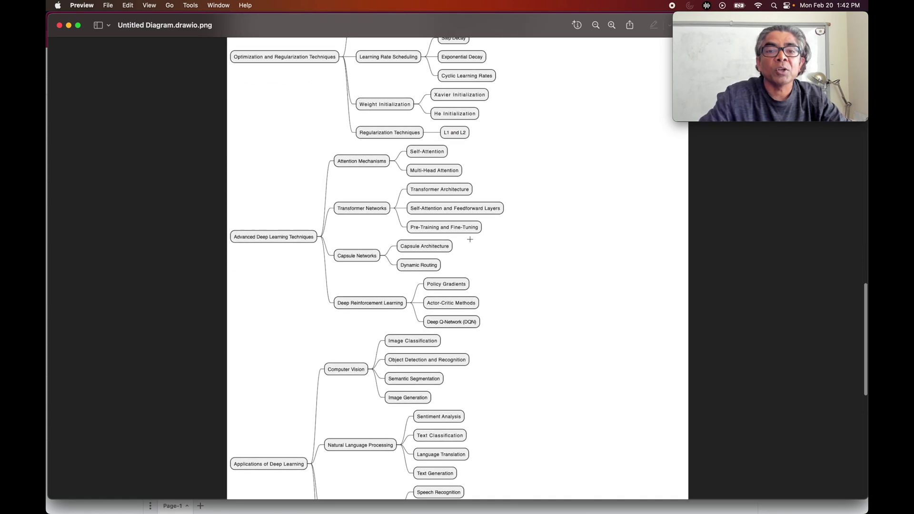
{"action": "scroll", "coordinate": [469, 239], "scroll_direction": "up", "scroll_amount": 5}
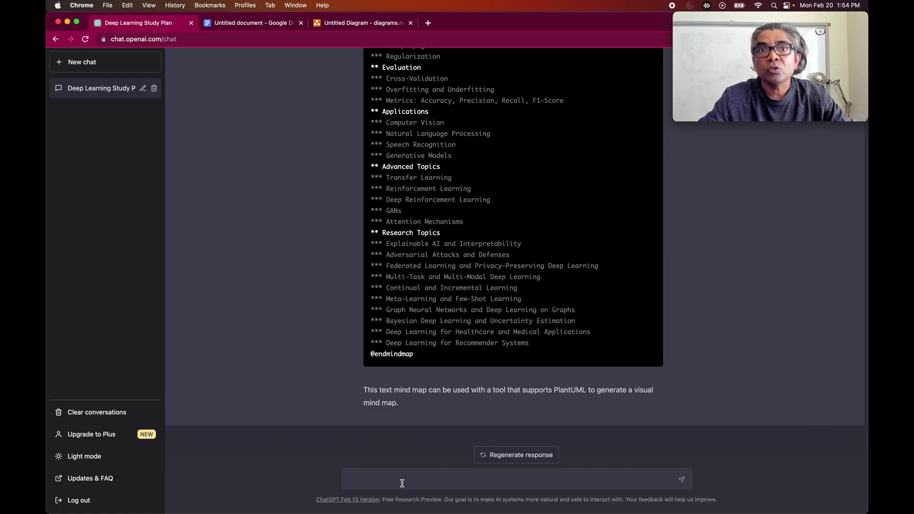
Send ChatGPT the prompt "give me the list all prompts".
{"action": "left_click", "coordinate": [402, 483]}
{"action": "type", "text": "give me the list all prompts"}
{"action": "key", "text": "Return"}
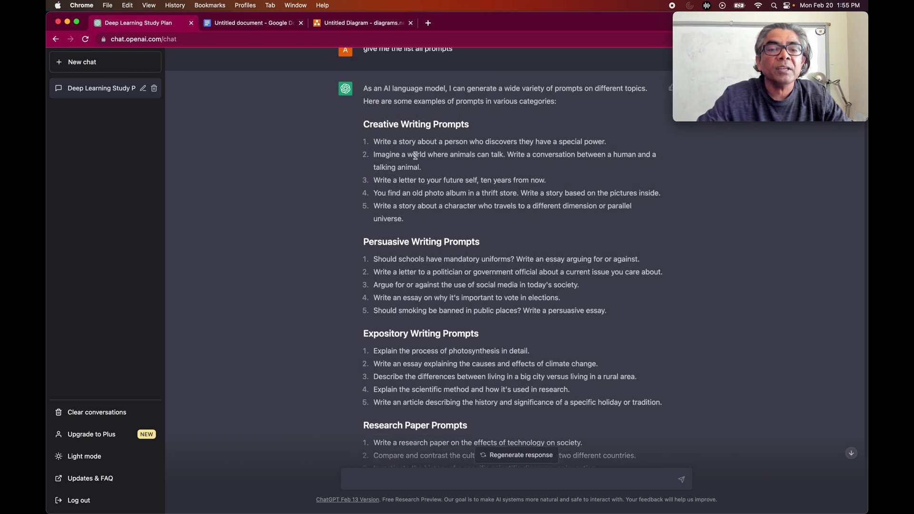
Reuse the previous prompt, extend it to "give me the list all prompts i asked in this session", send it and review the answer.
{"action": "scroll", "coordinate": [397, 148], "scroll_direction": "up", "scroll_amount": 2}
{"action": "left_click_drag", "start_coordinate": [362, 119], "coordinate": [461, 121]}
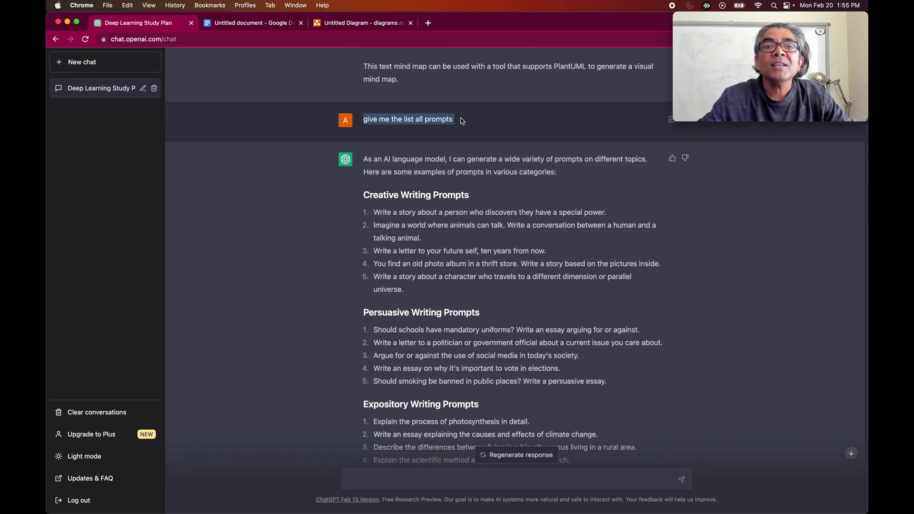
{"action": "left_click", "coordinate": [471, 123]}
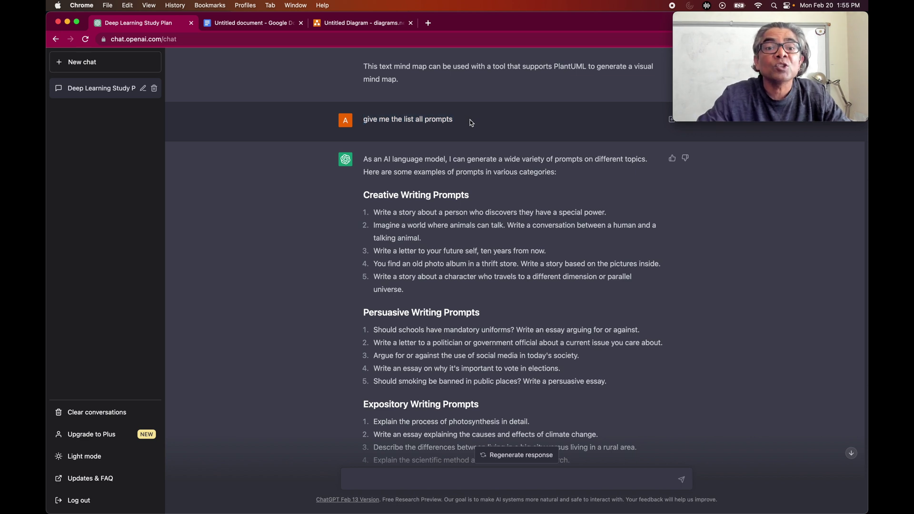
{"action": "left_click_drag", "start_coordinate": [464, 122], "coordinate": [364, 120]}
{"action": "key", "text": "super+c"}
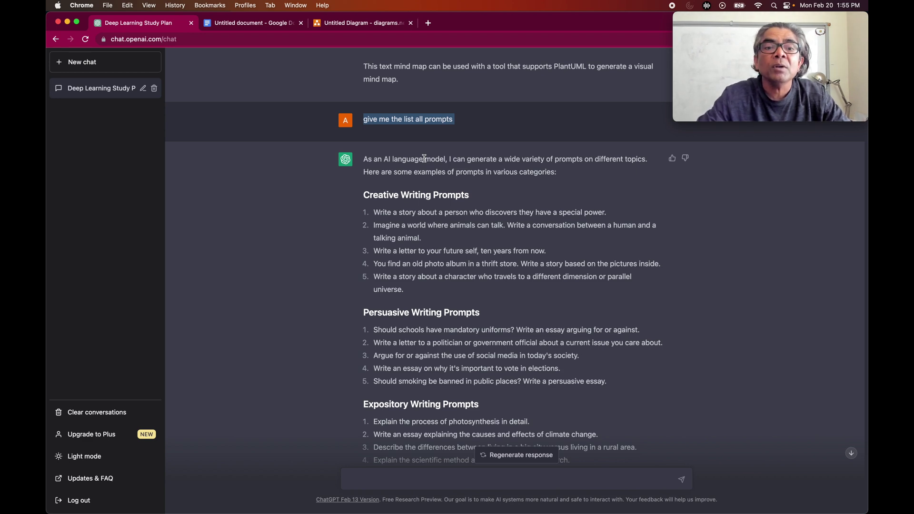
{"action": "scroll", "coordinate": [424, 158], "scroll_direction": "down", "scroll_amount": 6}
{"action": "left_click", "coordinate": [388, 477]}
{"action": "key", "text": "super+v"}
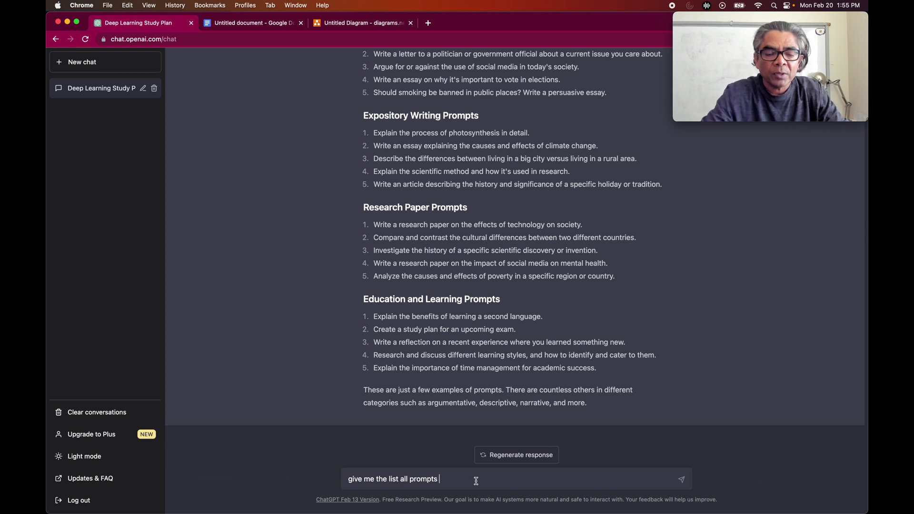
{"action": "type", "text": "i asked in this session"}
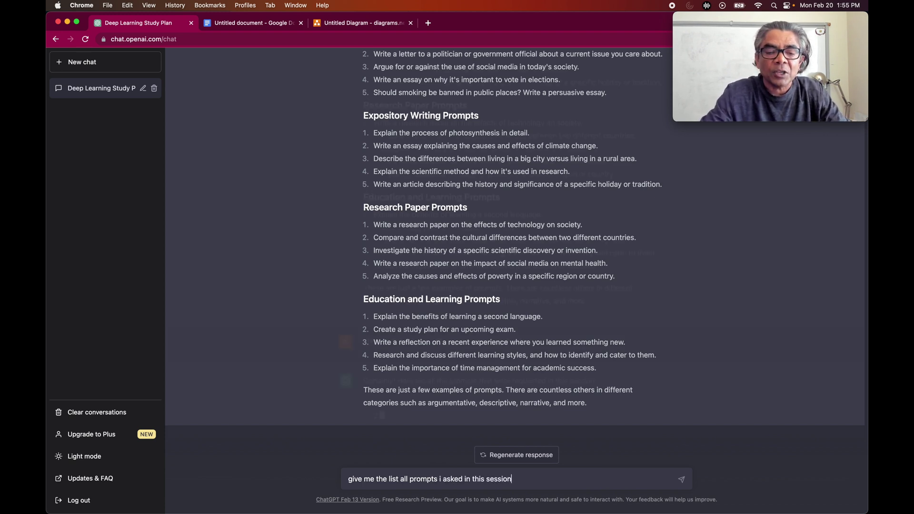
{"action": "key", "text": "Return"}
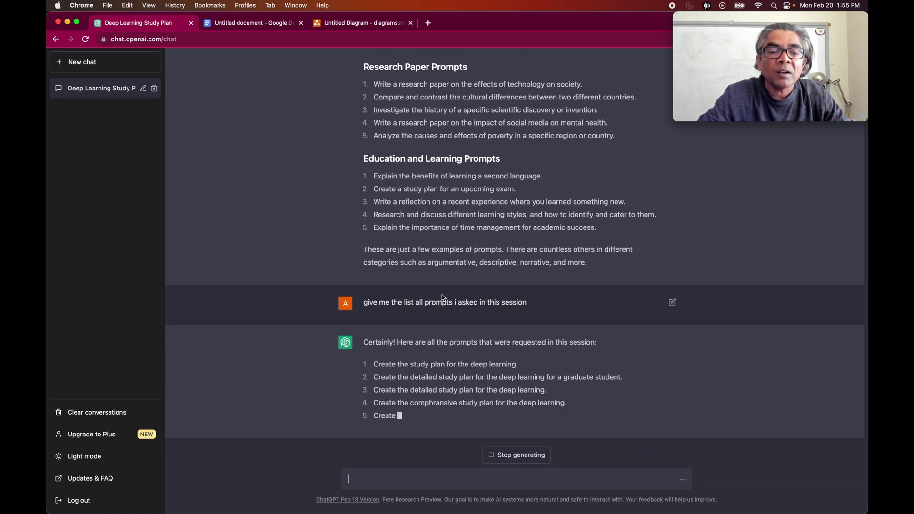
{"action": "scroll", "coordinate": [427, 349], "scroll_direction": "up", "scroll_amount": 10}
{"action": "scroll", "coordinate": [428, 348], "scroll_direction": "down", "scroll_amount": 10}
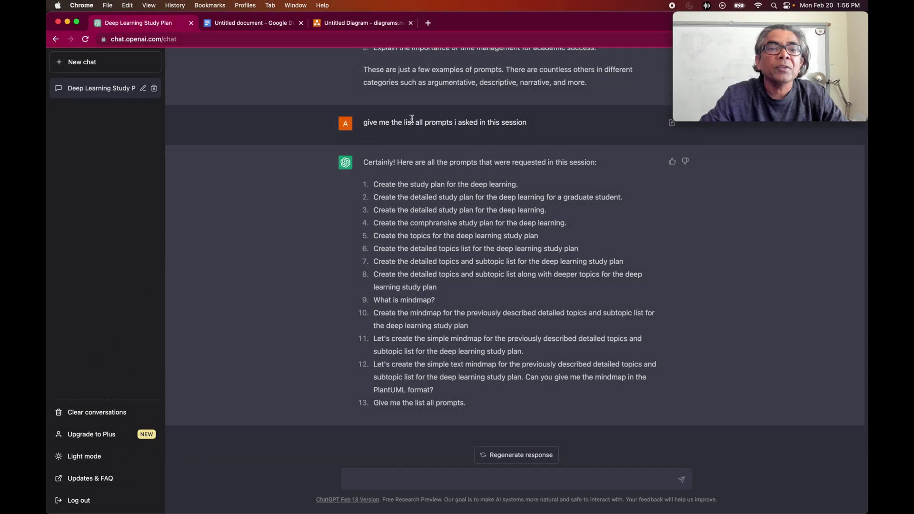
Send ChatGPT the prompt "Add more details with topics and subtopics specific to Tools and Libraries for Deep Learning".
{"action": "left_click", "coordinate": [360, 24]}
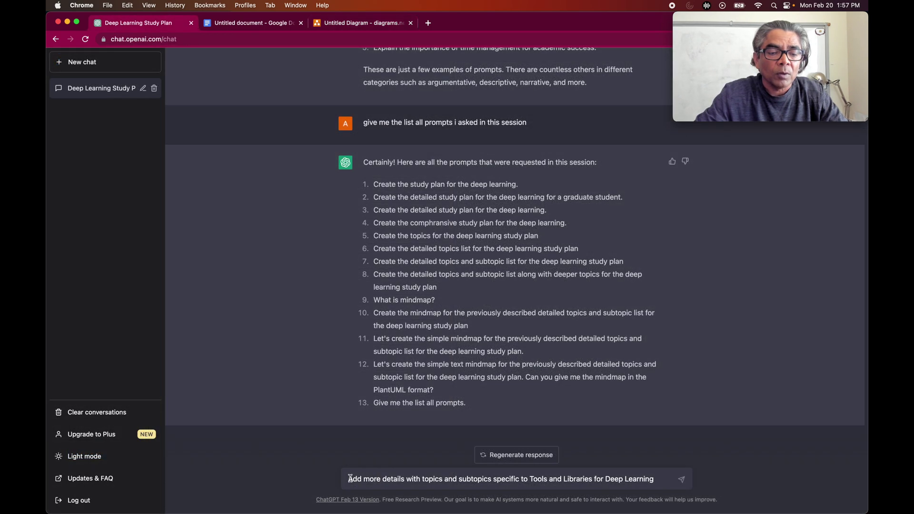
{"action": "triple_click", "coordinate": [451, 486]}
{"action": "left_click", "coordinate": [451, 487]}
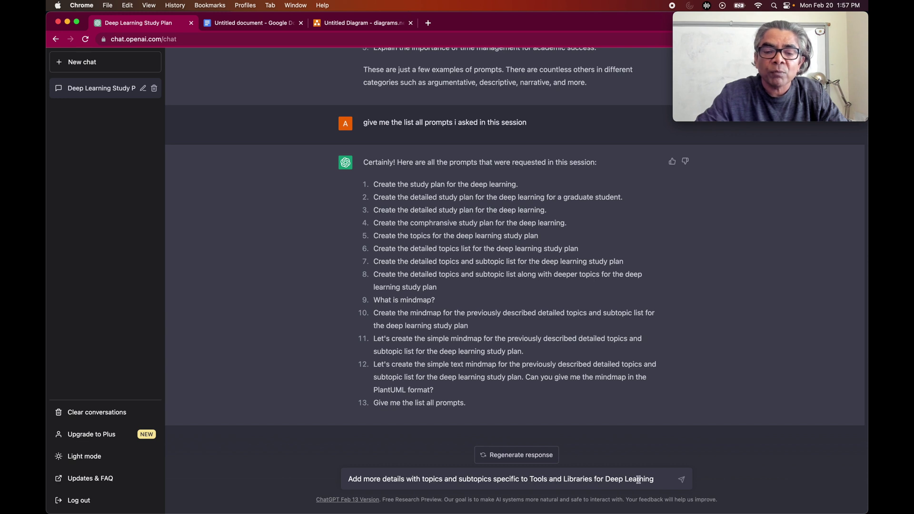
{"action": "key", "text": "Return"}
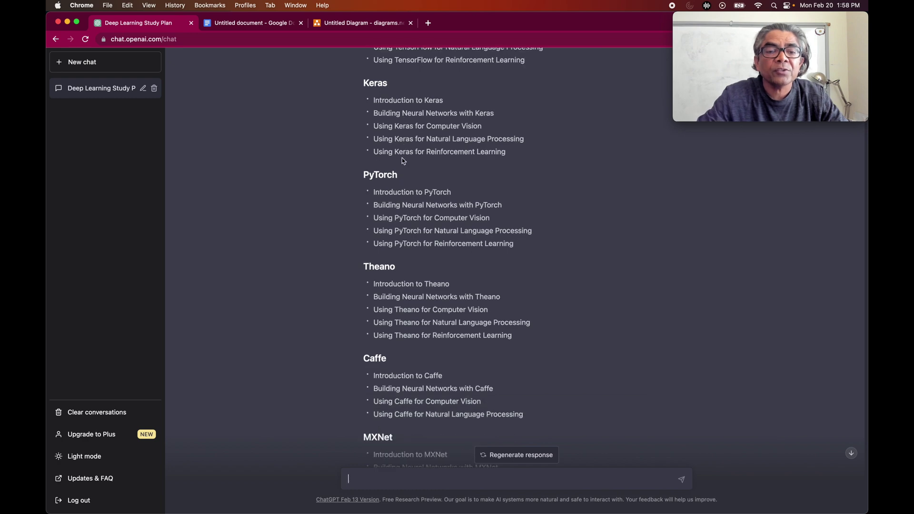
Compare the new tools and libraries topics with the Tools and Libraries for Deep Learning branch of the draw.io mindmap.
{"action": "left_click", "coordinate": [362, 23]}
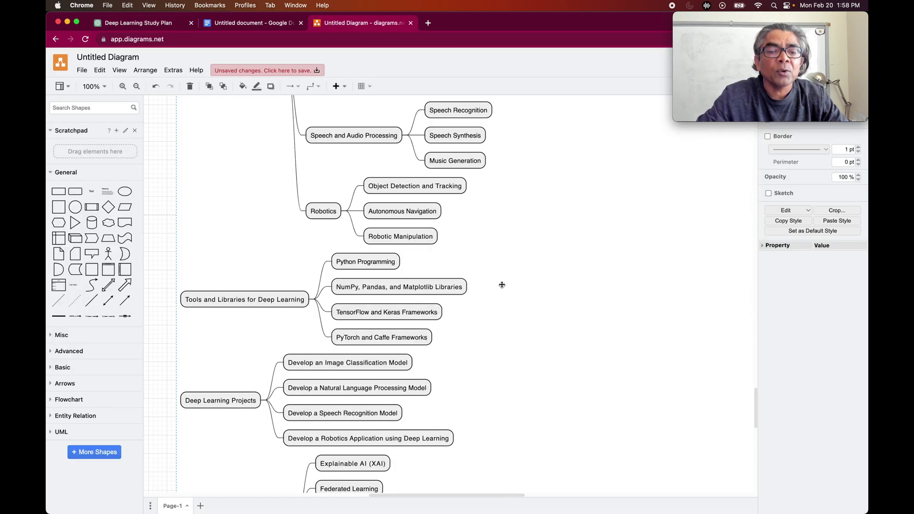
{"action": "mouse_move", "coordinate": [462, 346]}
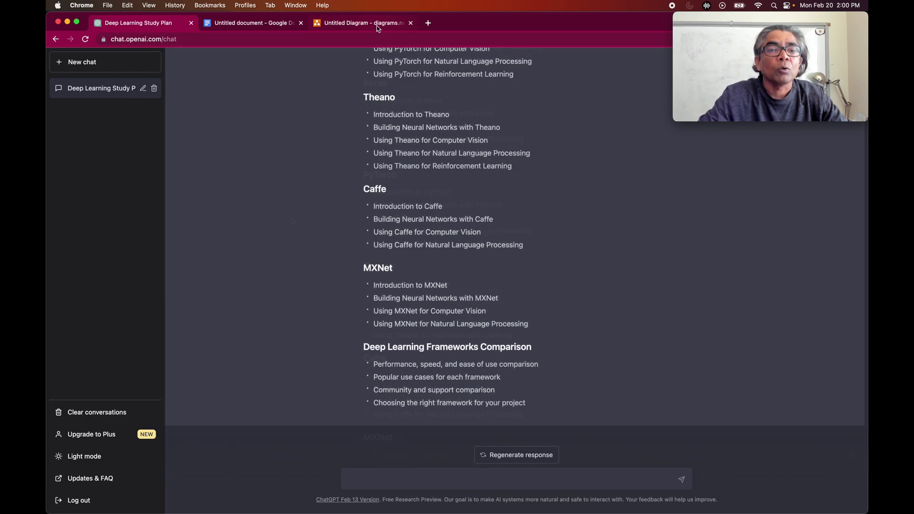
{"action": "left_click", "coordinate": [376, 25]}
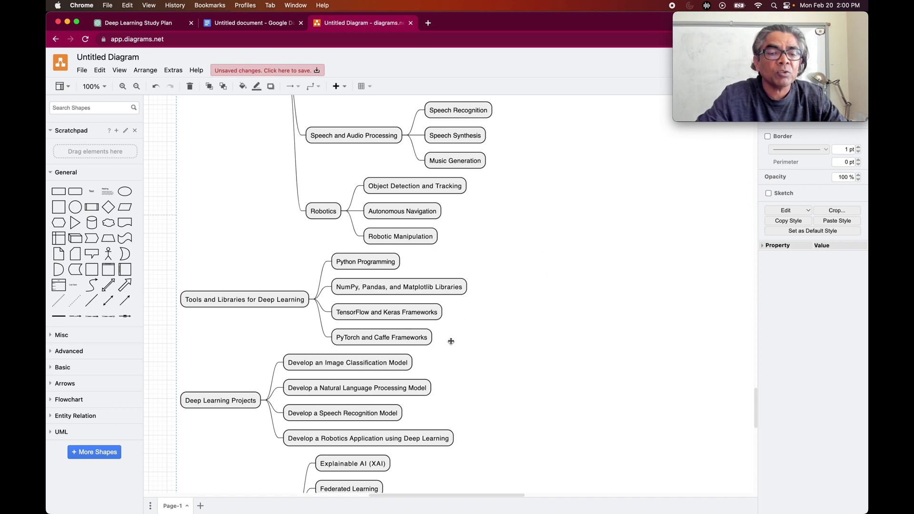
{"action": "mouse_move", "coordinate": [428, 265]}
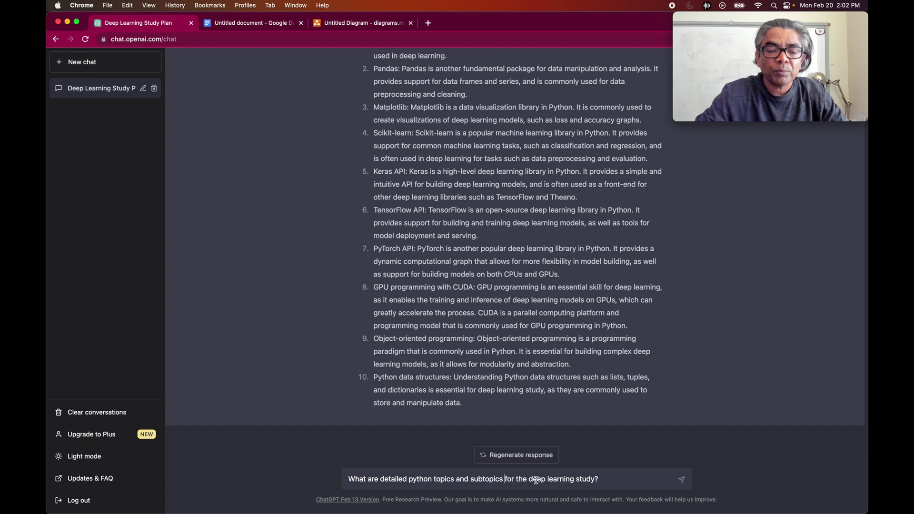
Send the prompt "What are detailed python topics and subtopics for the deep learning study?" and read through the answer.
{"action": "key", "text": "Return"}
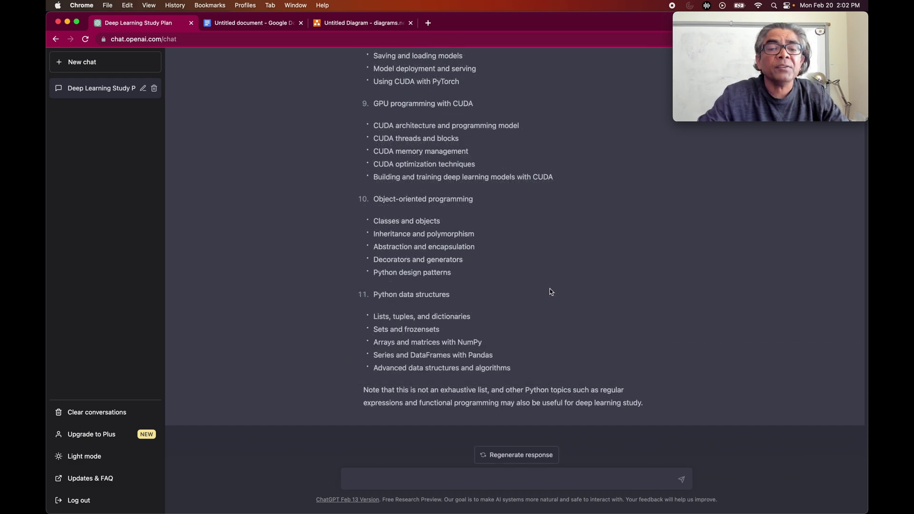
{"action": "scroll", "coordinate": [549, 291], "scroll_direction": "up", "scroll_amount": 7}
{"action": "scroll", "coordinate": [550, 291], "scroll_direction": "up", "scroll_amount": 8}
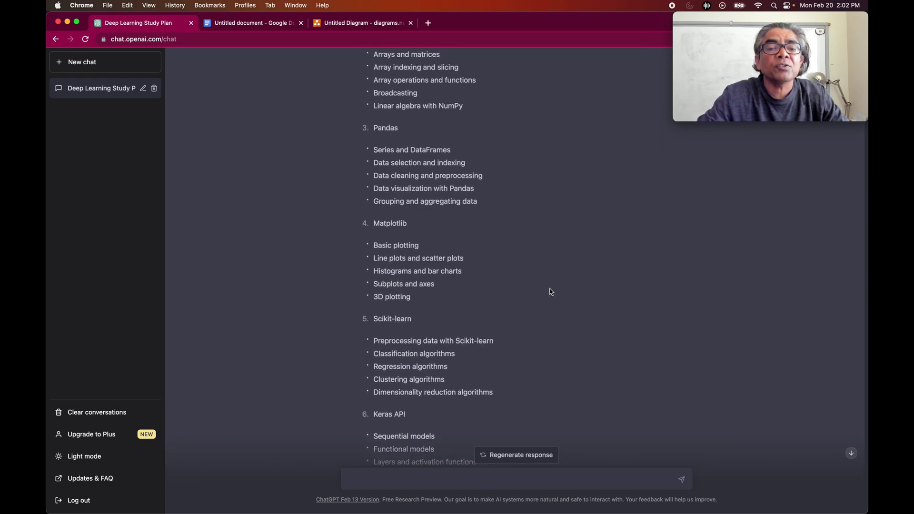
{"action": "scroll", "coordinate": [550, 292], "scroll_direction": "up", "scroll_amount": 2}
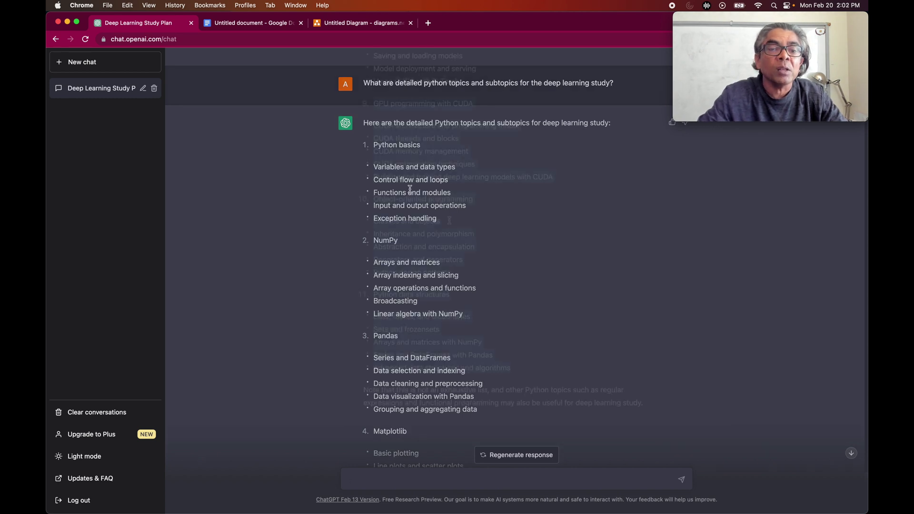
{"action": "scroll", "coordinate": [477, 228], "scroll_direction": "up", "scroll_amount": 4}
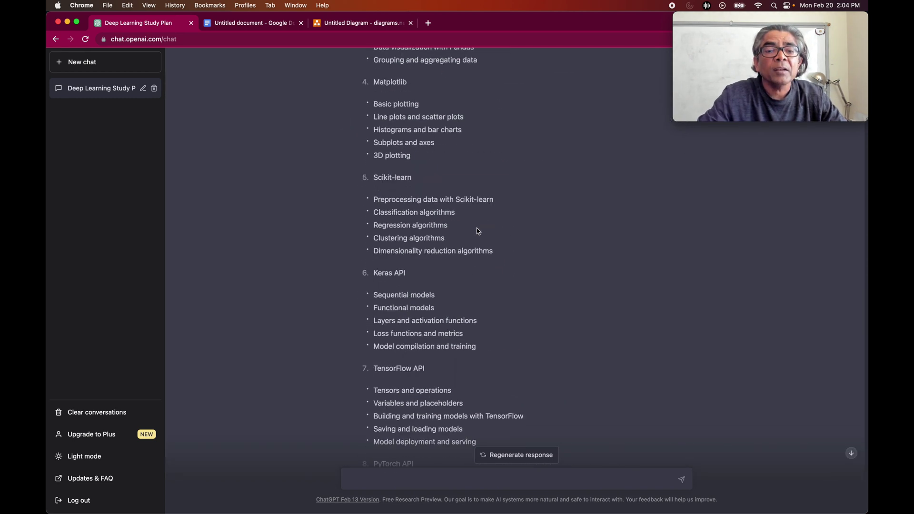
{"action": "scroll", "coordinate": [475, 227], "scroll_direction": "up", "scroll_amount": 8}
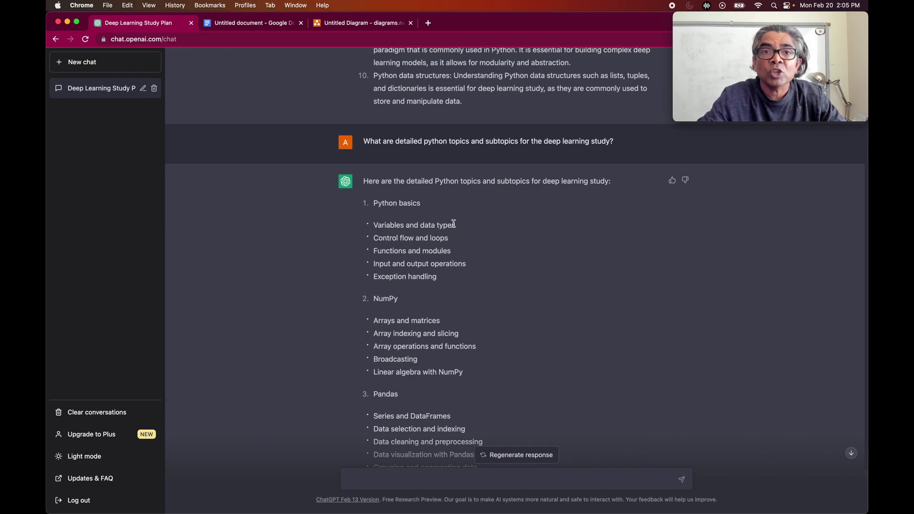
Switch to Sublime Text and review the Tools and Libraries for Deep Learning and Python Programming sections of the mindmap code.
{"action": "scroll", "coordinate": [351, 276], "scroll_direction": "up", "scroll_amount": 10}
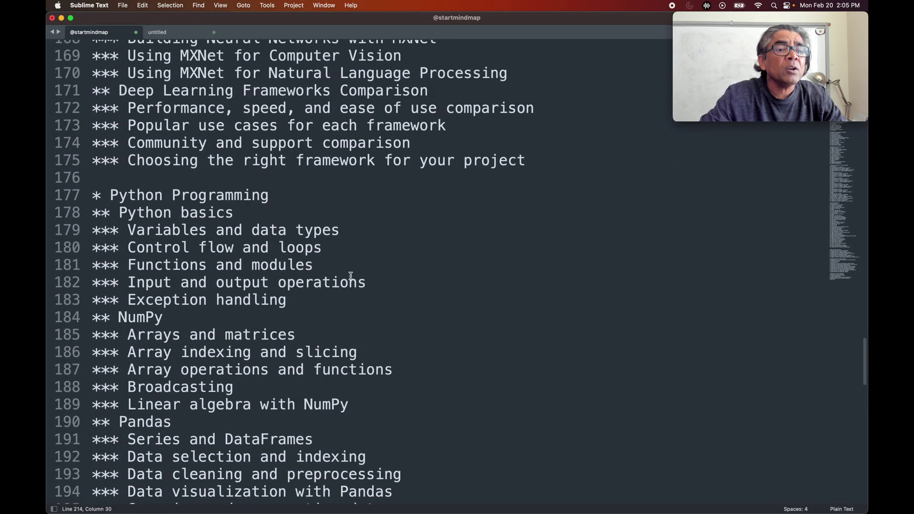
{"action": "scroll", "coordinate": [350, 276], "scroll_direction": "down", "scroll_amount": 2}
{"action": "scroll", "coordinate": [333, 257], "scroll_direction": "up", "scroll_amount": 4}
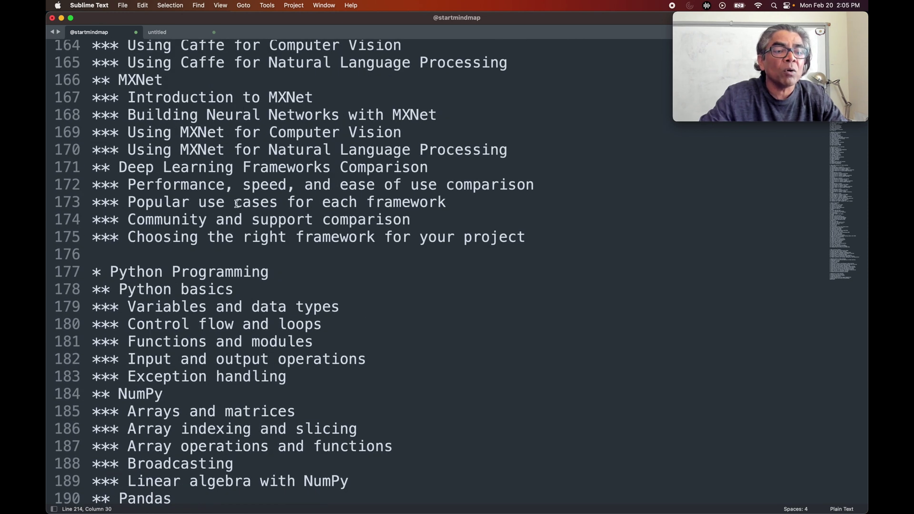
{"action": "left_click", "coordinate": [268, 266]}
{"action": "scroll", "coordinate": [269, 264], "scroll_direction": "up", "scroll_amount": 4}
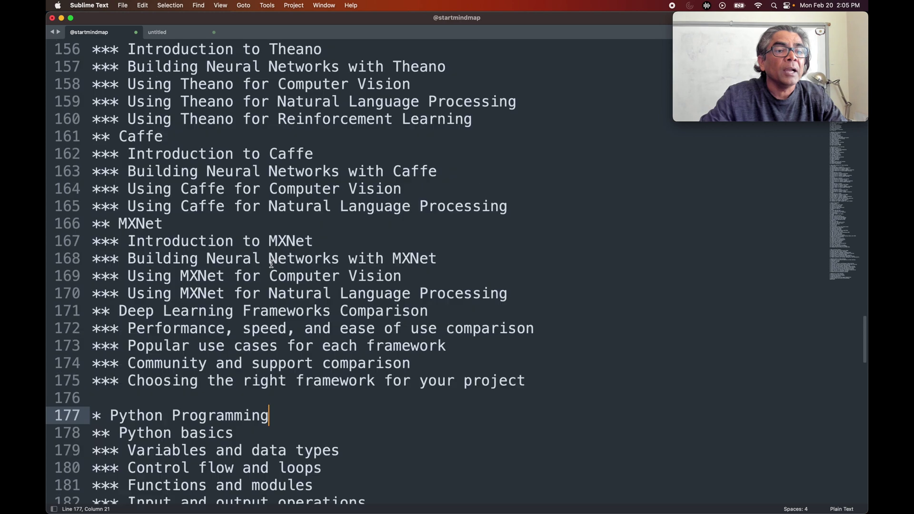
{"action": "scroll", "coordinate": [271, 263], "scroll_direction": "up", "scroll_amount": 12}
{"action": "scroll", "coordinate": [171, 330], "scroll_direction": "down", "scroll_amount": 1}
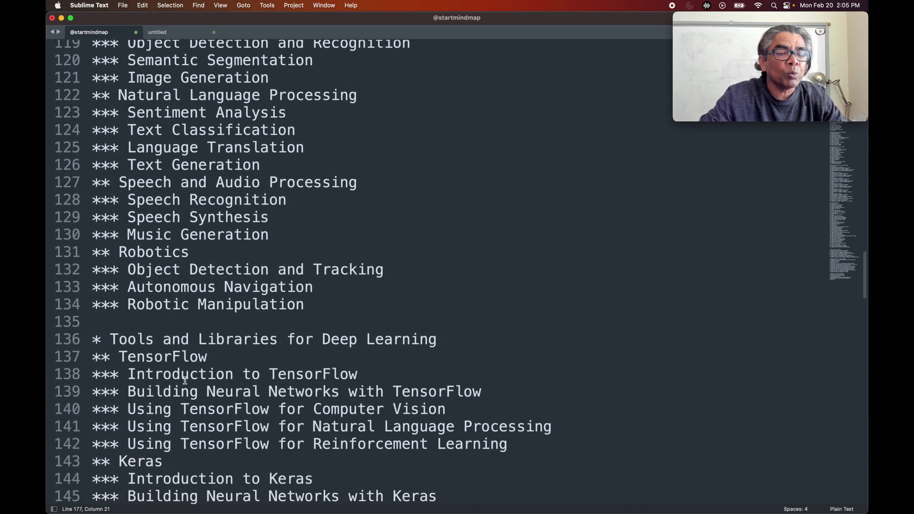
Cut the whole Python Programming section out of the mindmap code.
{"action": "scroll", "coordinate": [337, 332], "scroll_direction": "down", "scroll_amount": 15}
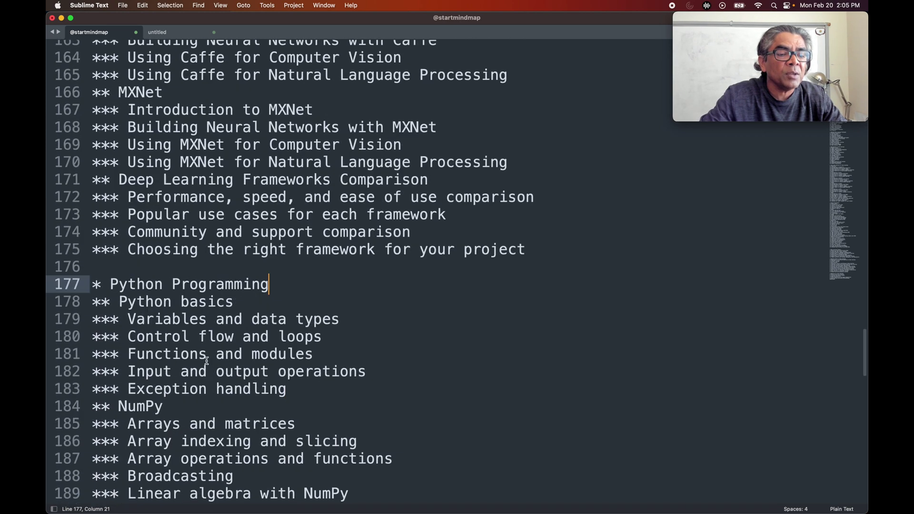
{"action": "key", "text": "super+x"}
{"action": "scroll", "coordinate": [277, 154], "scroll_direction": "up", "scroll_amount": 3}
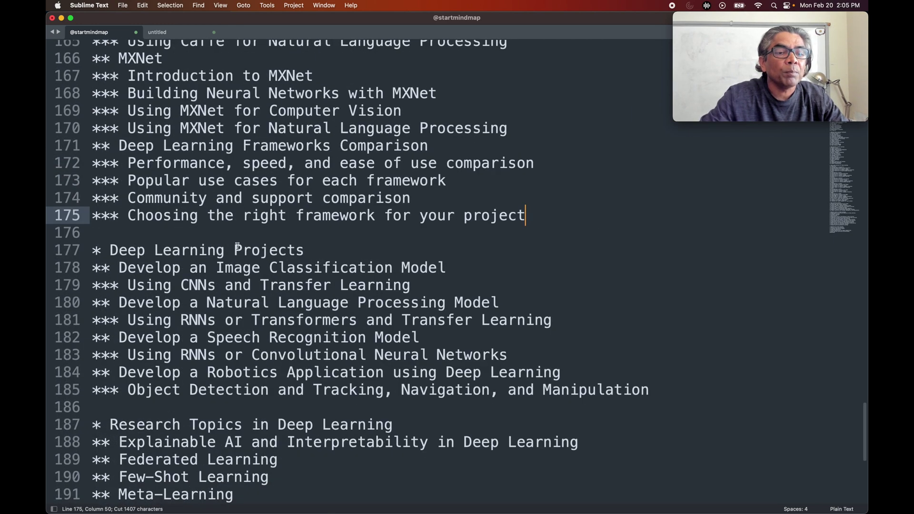
{"action": "scroll", "coordinate": [237, 247], "scroll_direction": "up", "scroll_amount": 20}
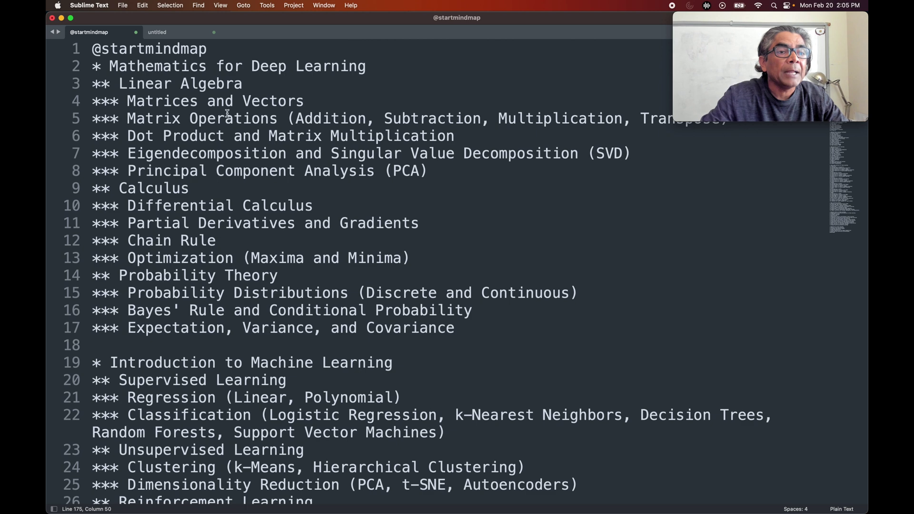
{"action": "left_click", "coordinate": [233, 49]}
{"action": "key", "text": "Return"}
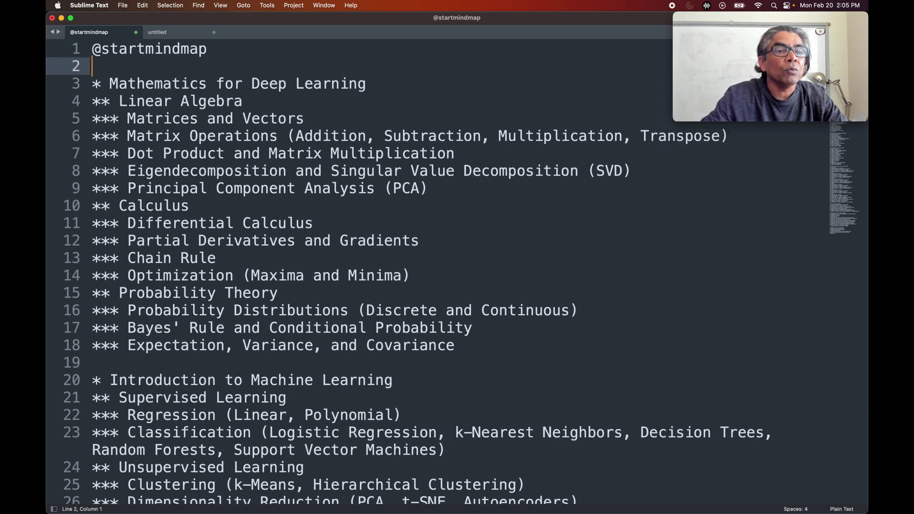
{"action": "key", "text": "super+v"}
{"action": "scroll", "coordinate": [186, 120], "scroll_direction": "up", "scroll_amount": 10}
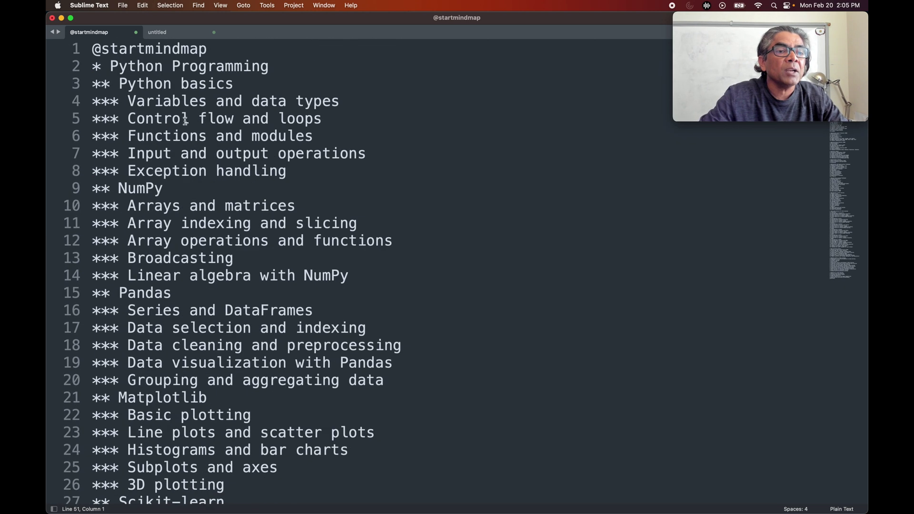
{"action": "scroll", "coordinate": [229, 190], "scroll_direction": "down", "scroll_amount": 10}
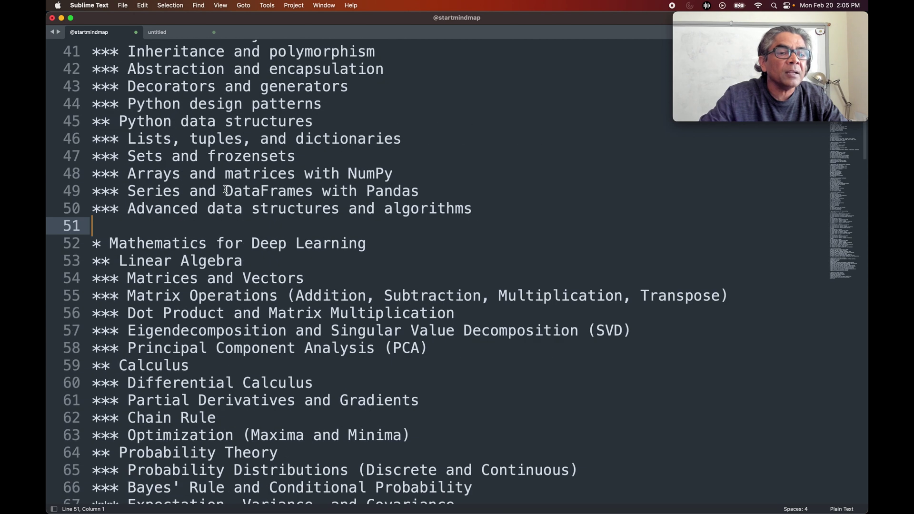
{"action": "scroll", "coordinate": [317, 258], "scroll_direction": "up", "scroll_amount": 10}
Switch to draw.io in Chrome and insert a new mindmap from the updated PlantUML code, Python Programming section included.
{"action": "key", "text": "super+Tab"}
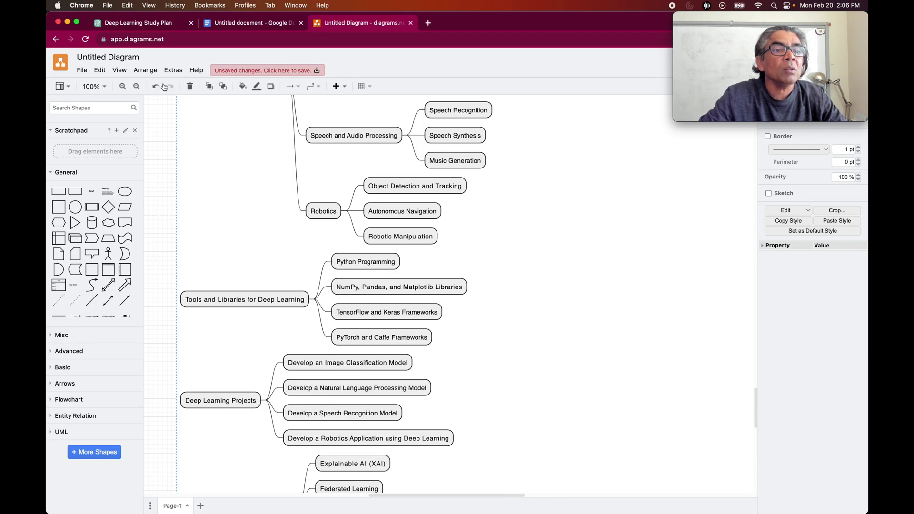
{"action": "left_click", "coordinate": [145, 70]}
{"action": "mouse_move", "coordinate": [190, 235]}
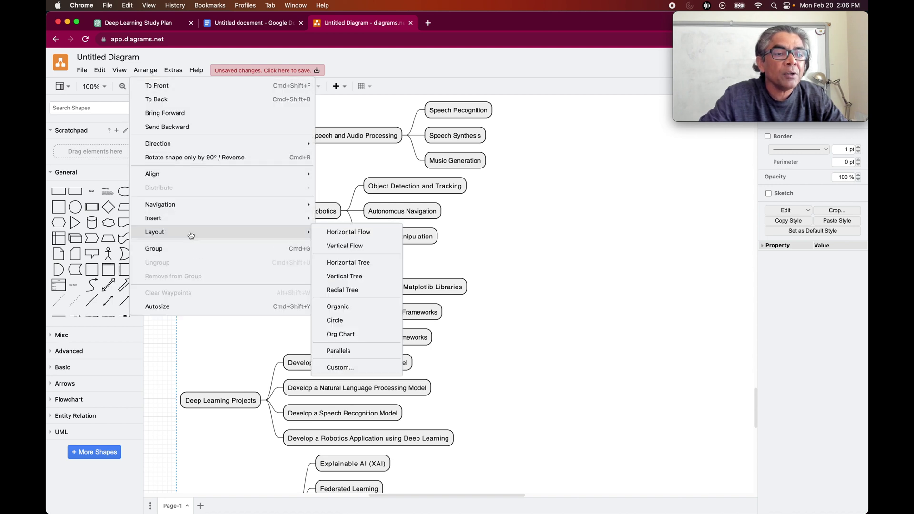
{"action": "mouse_move", "coordinate": [153, 217]}
{"action": "mouse_move", "coordinate": [351, 398]}
{"action": "left_click", "coordinate": [410, 411]}
{"action": "key", "text": "super+a"}
{"action": "key", "text": "BackSpace"}
{"action": "key", "text": "super+v"}
{"action": "scroll", "coordinate": [438, 221], "scroll_direction": "up", "scroll_amount": 15}
{"action": "key", "text": "super+Return"}
Review the new mindmap's branches from Python Programming down through Research Topics in Deep Learning.
{"action": "scroll", "coordinate": [462, 272], "scroll_direction": "down", "scroll_amount": 10}
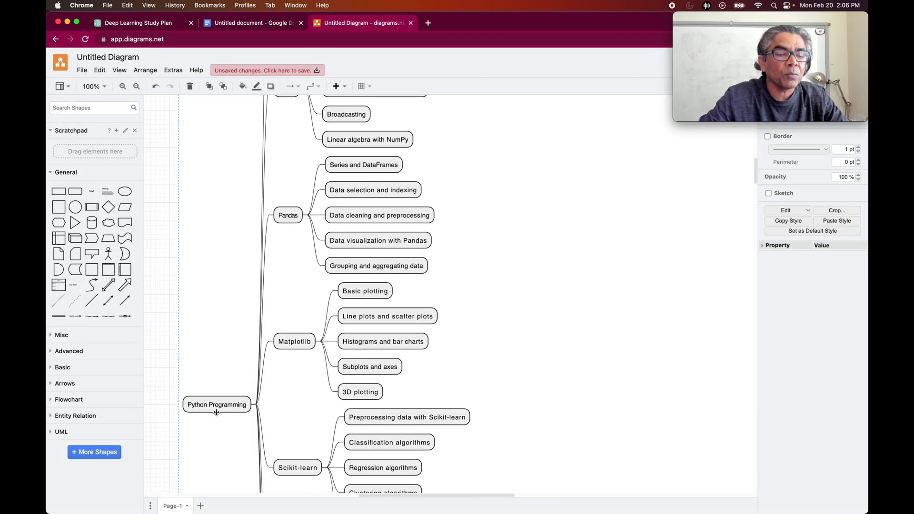
{"action": "scroll", "coordinate": [346, 379], "scroll_direction": "down", "scroll_amount": 20}
{"action": "scroll", "coordinate": [345, 379], "scroll_direction": "down", "scroll_amount": 10}
{"action": "scroll", "coordinate": [345, 379], "scroll_direction": "up", "scroll_amount": 10}
{"action": "scroll", "coordinate": [344, 378], "scroll_direction": "down", "scroll_amount": 6}
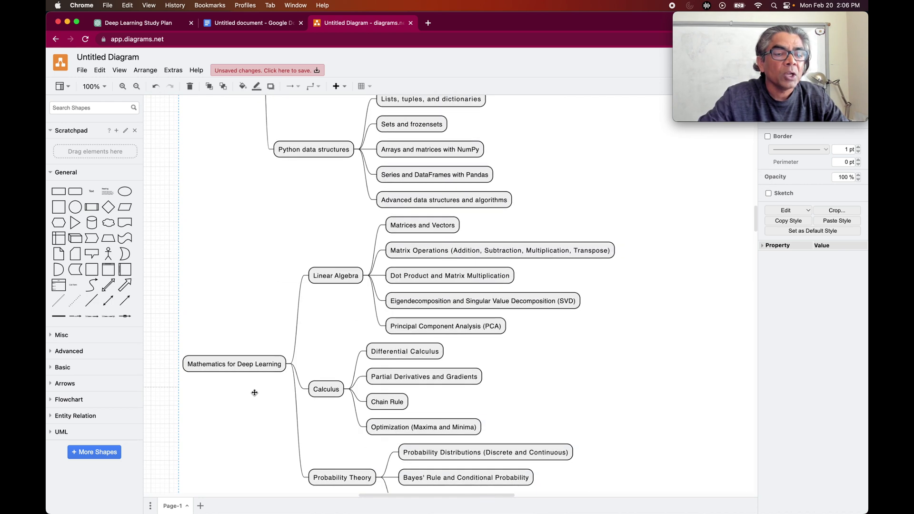
{"action": "scroll", "coordinate": [254, 392], "scroll_direction": "down", "scroll_amount": 18}
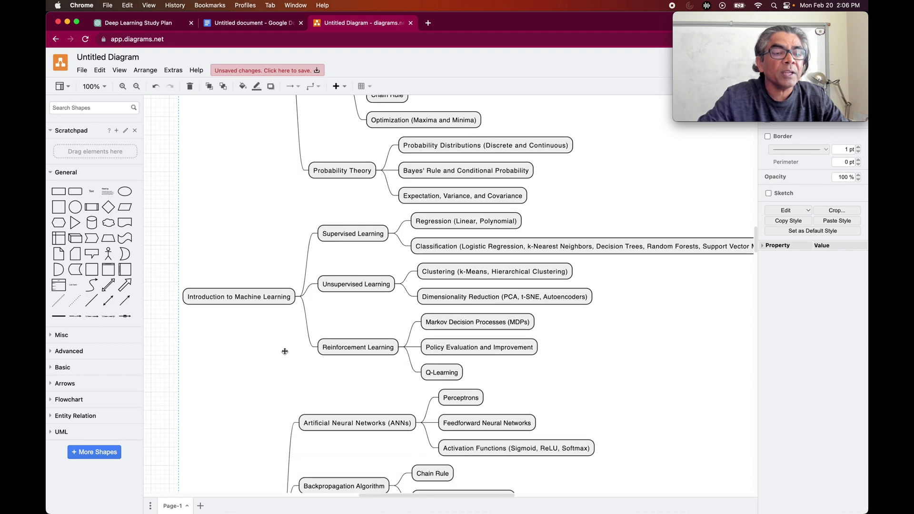
{"action": "scroll", "coordinate": [321, 308], "scroll_direction": "down", "scroll_amount": 20}
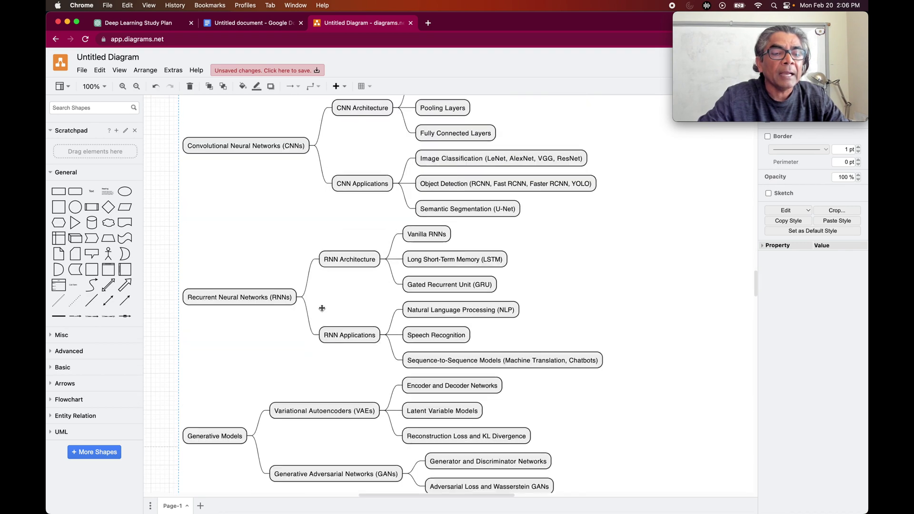
{"action": "scroll", "coordinate": [322, 308], "scroll_direction": "down", "scroll_amount": 20}
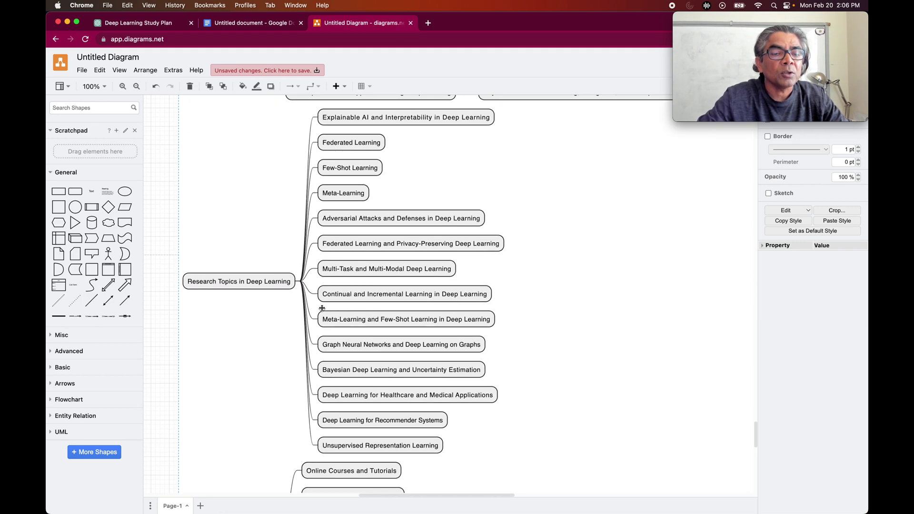
{"action": "scroll", "coordinate": [388, 228], "scroll_direction": "up", "scroll_amount": 10}
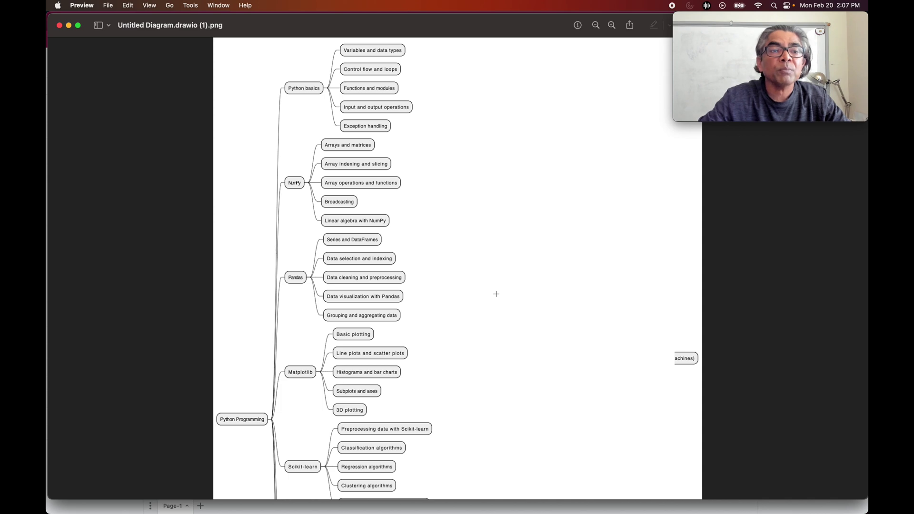
Look through the exported mindmap image in Preview, from Python Programming down to Applications of Deep Learning.
{"action": "scroll", "coordinate": [496, 293], "scroll_direction": "down", "scroll_amount": 20}
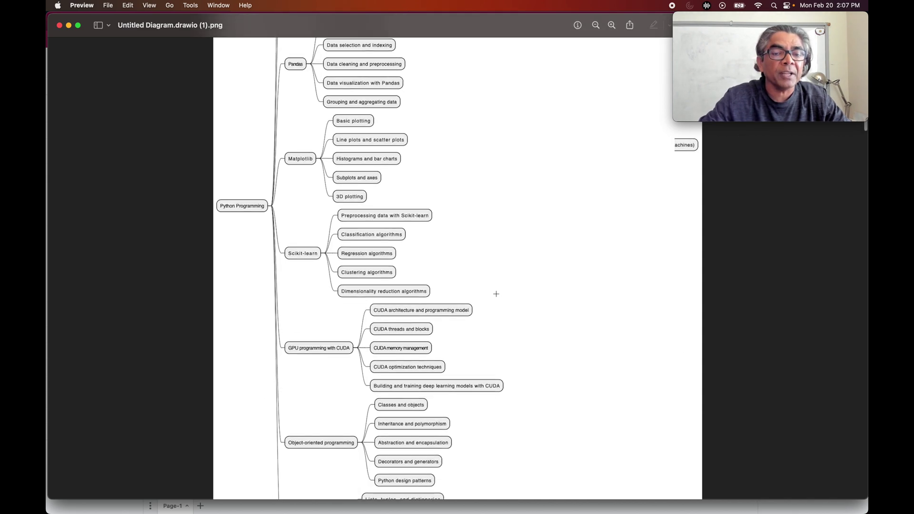
{"action": "scroll", "coordinate": [496, 293], "scroll_direction": "down", "scroll_amount": 20}
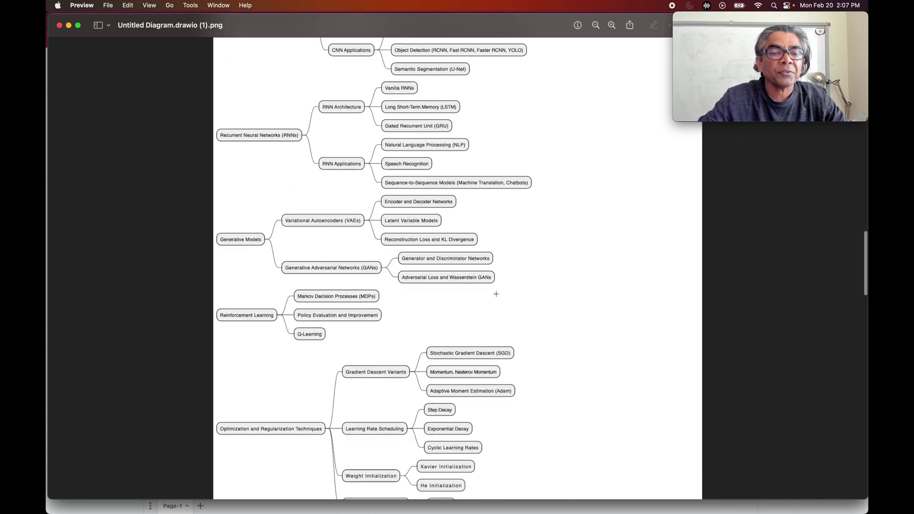
{"action": "scroll", "coordinate": [496, 293], "scroll_direction": "down", "scroll_amount": 20}
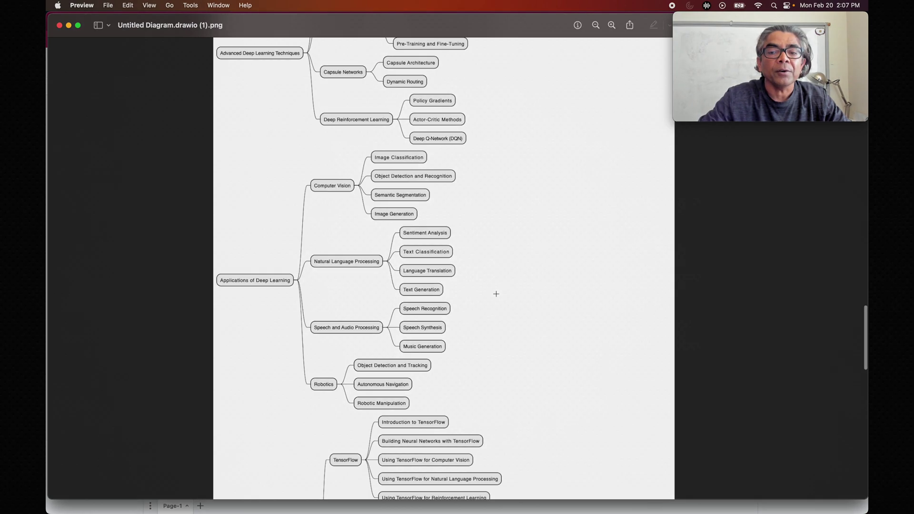